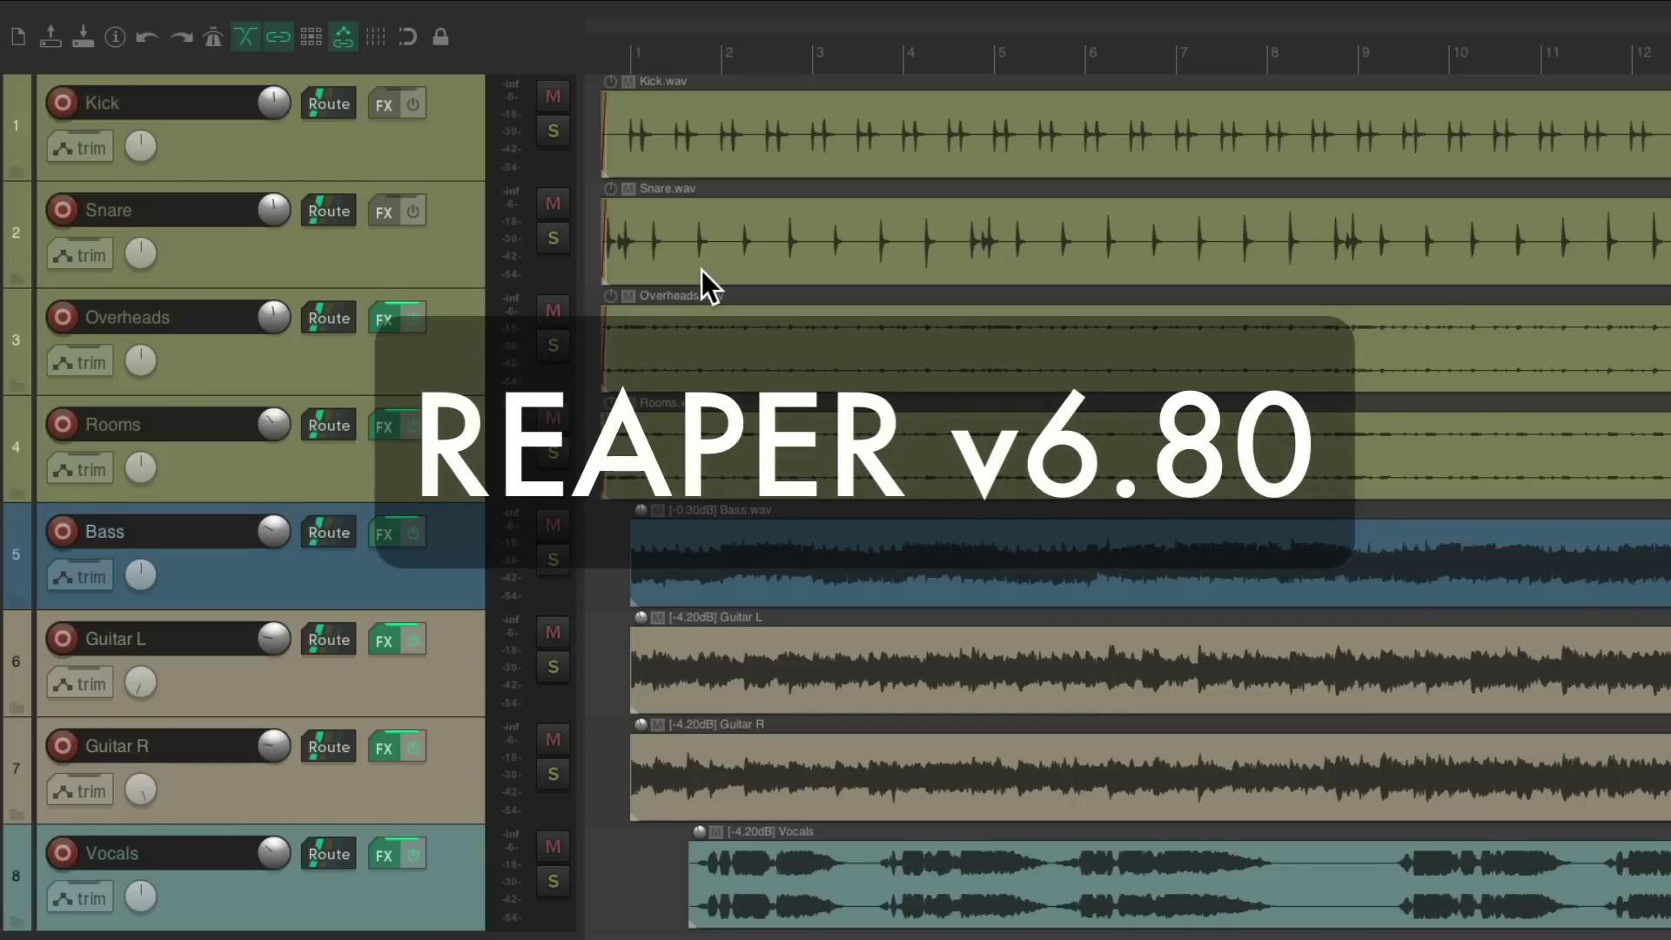
# - Insert a new empty track from the Track menu and drag it above Kick to slot 1
pyautogui.click(394, 132)
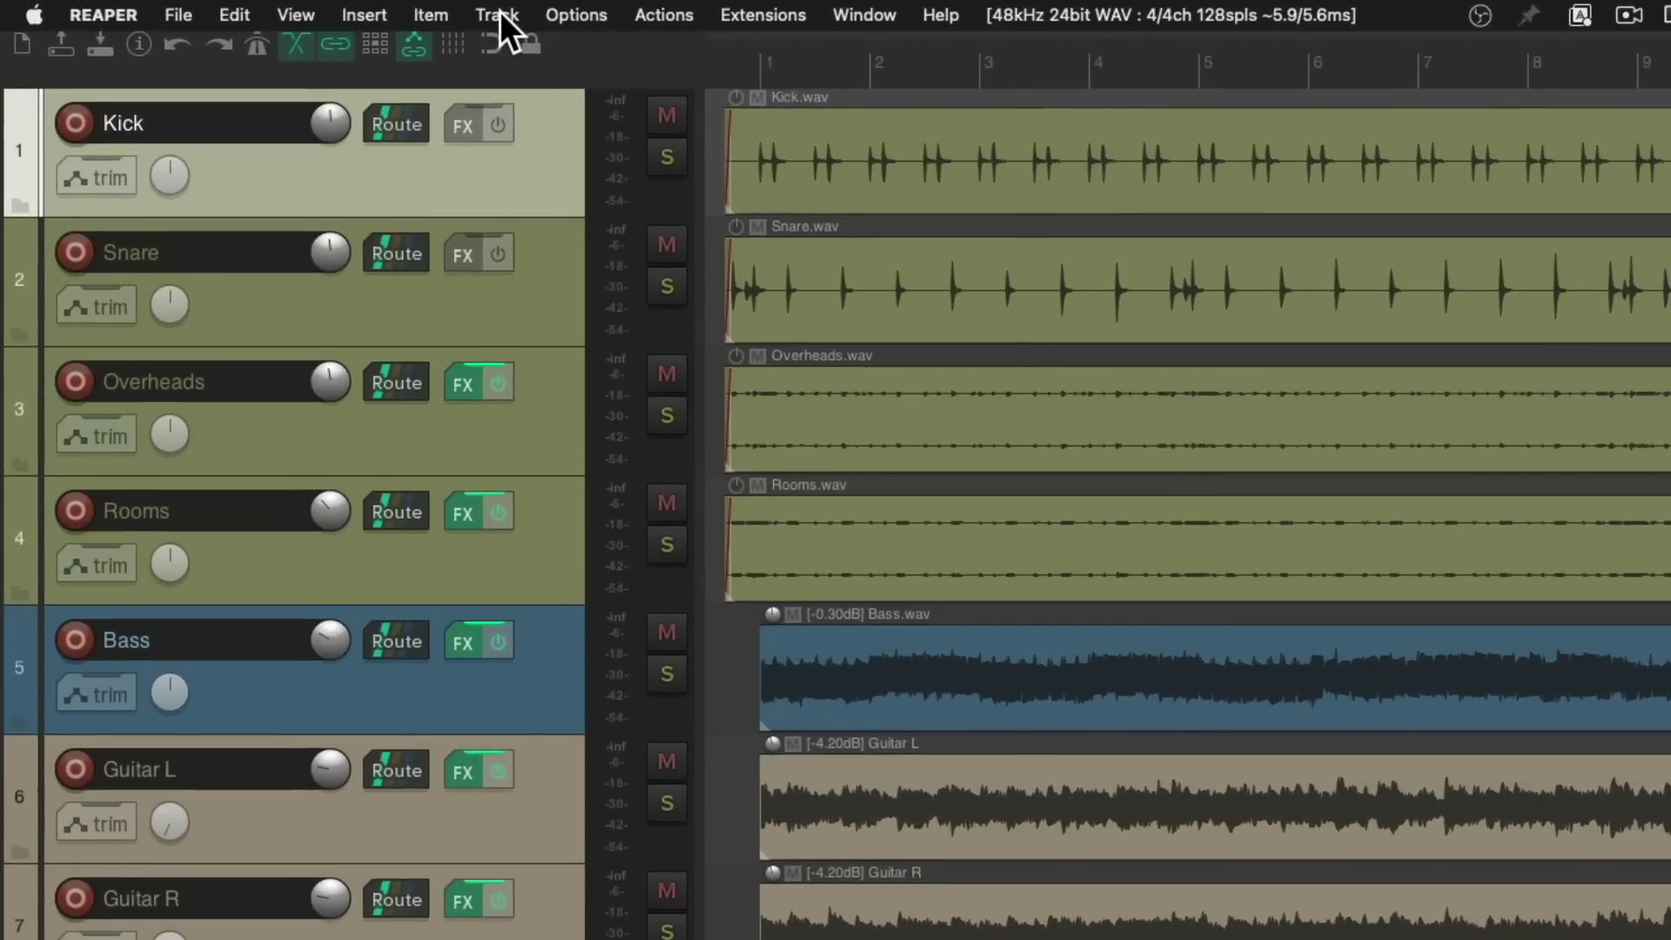
pyautogui.click(498, 14)
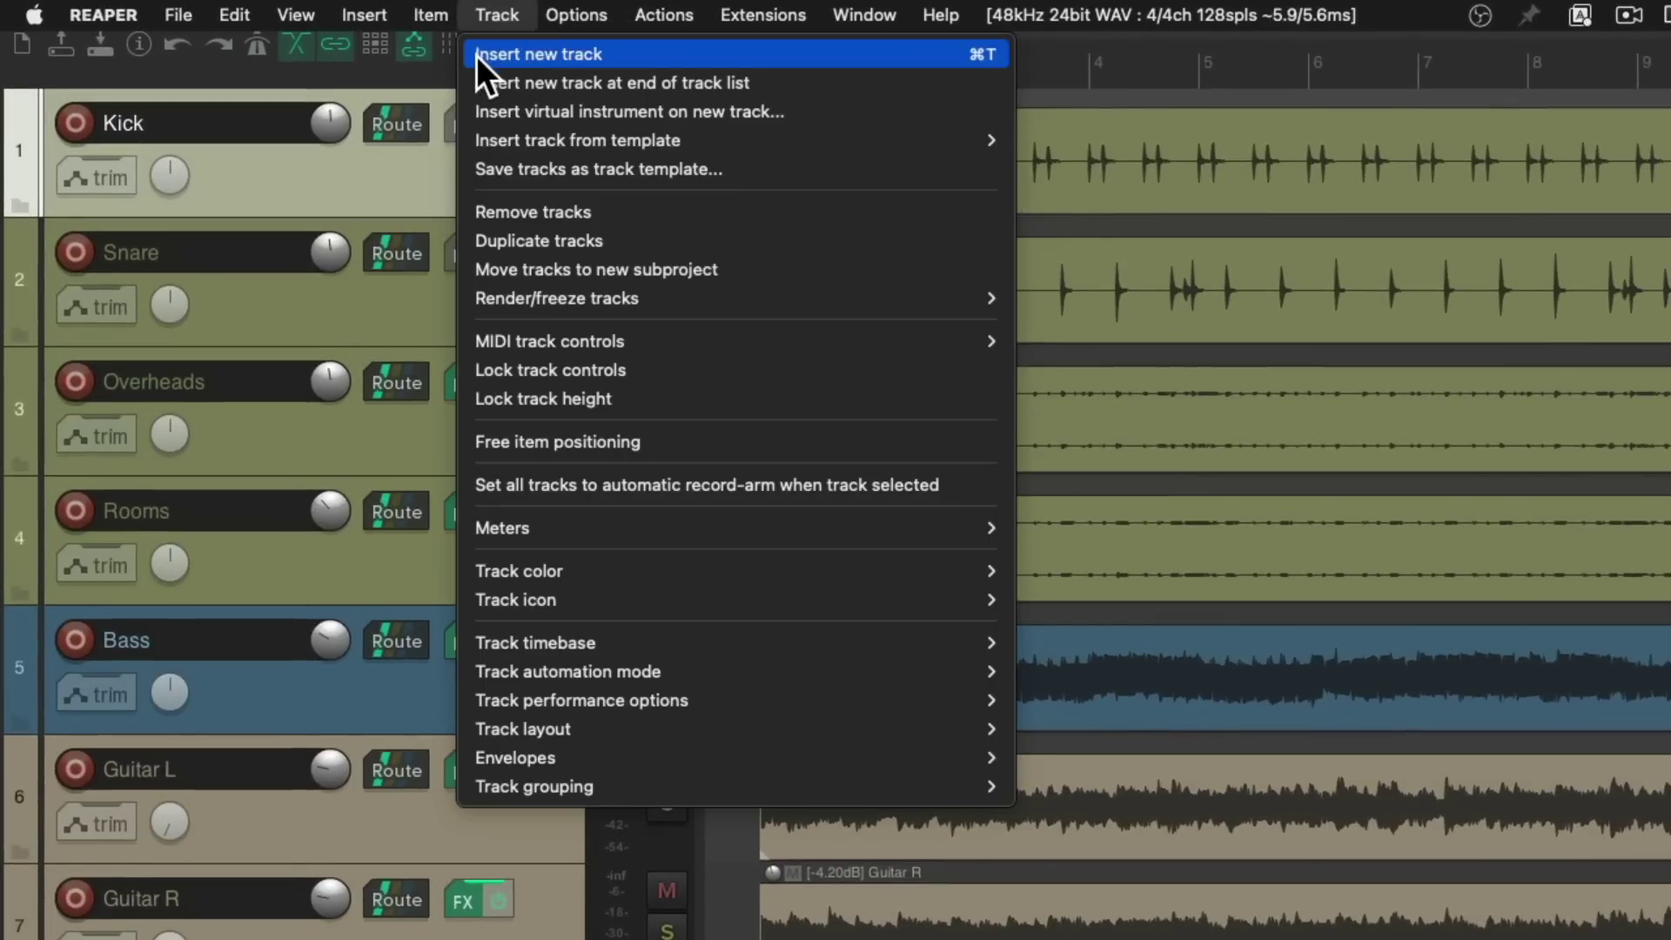
pyautogui.click(950, 57)
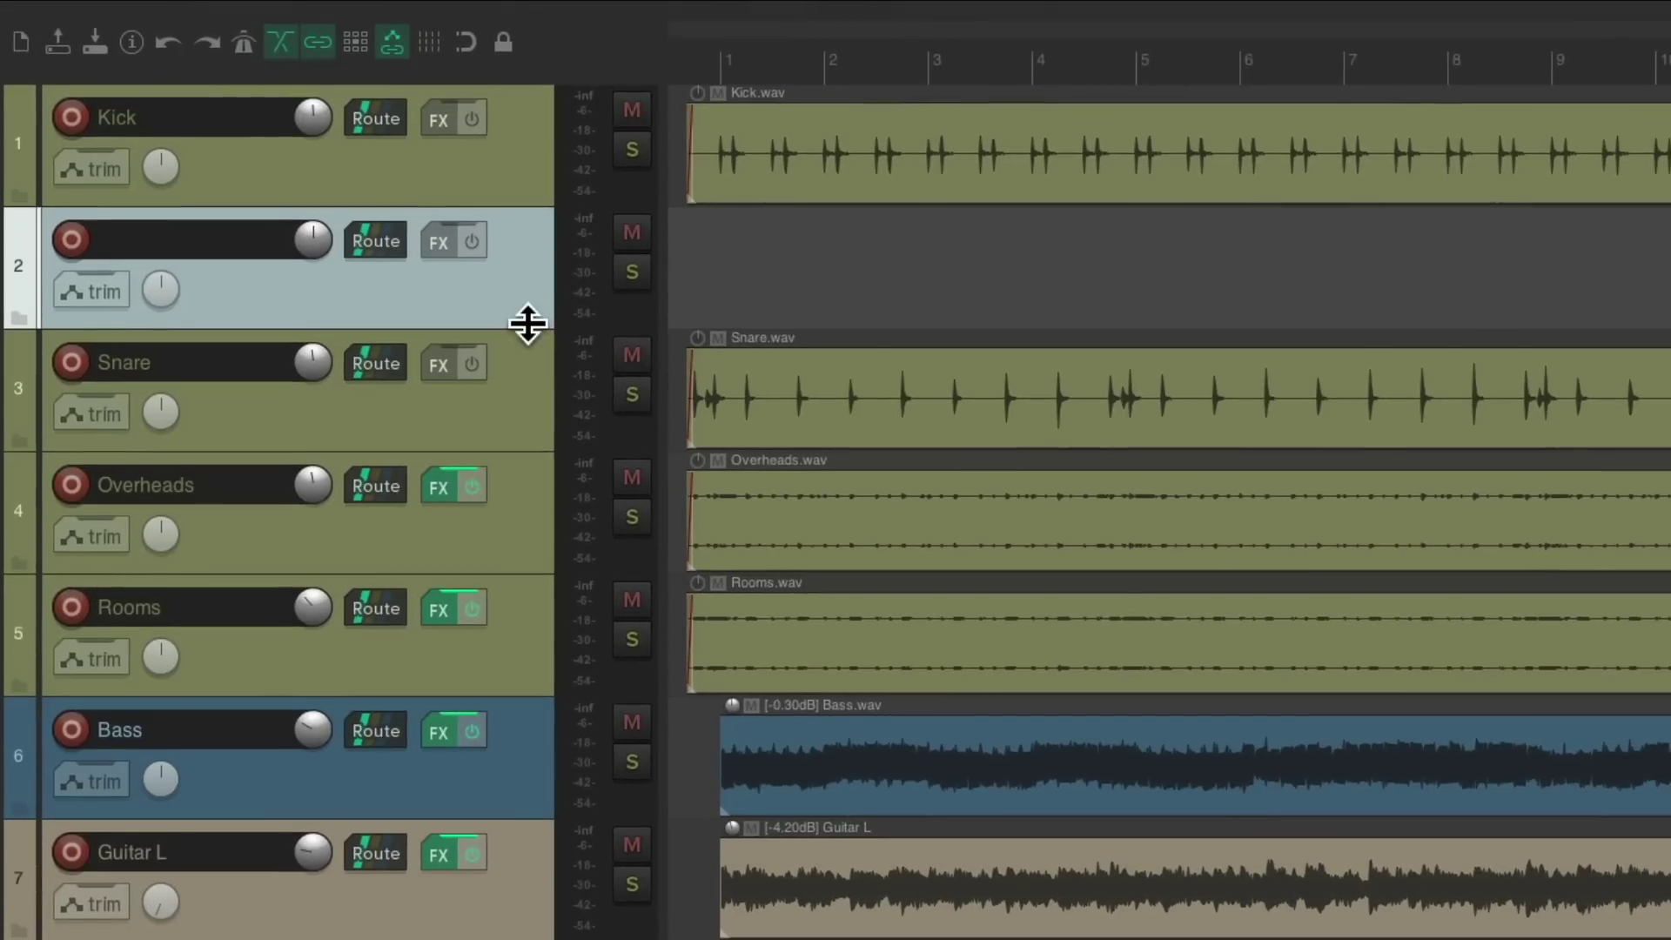
pyautogui.moveTo(467, 296); pyautogui.dragTo(424, 99)
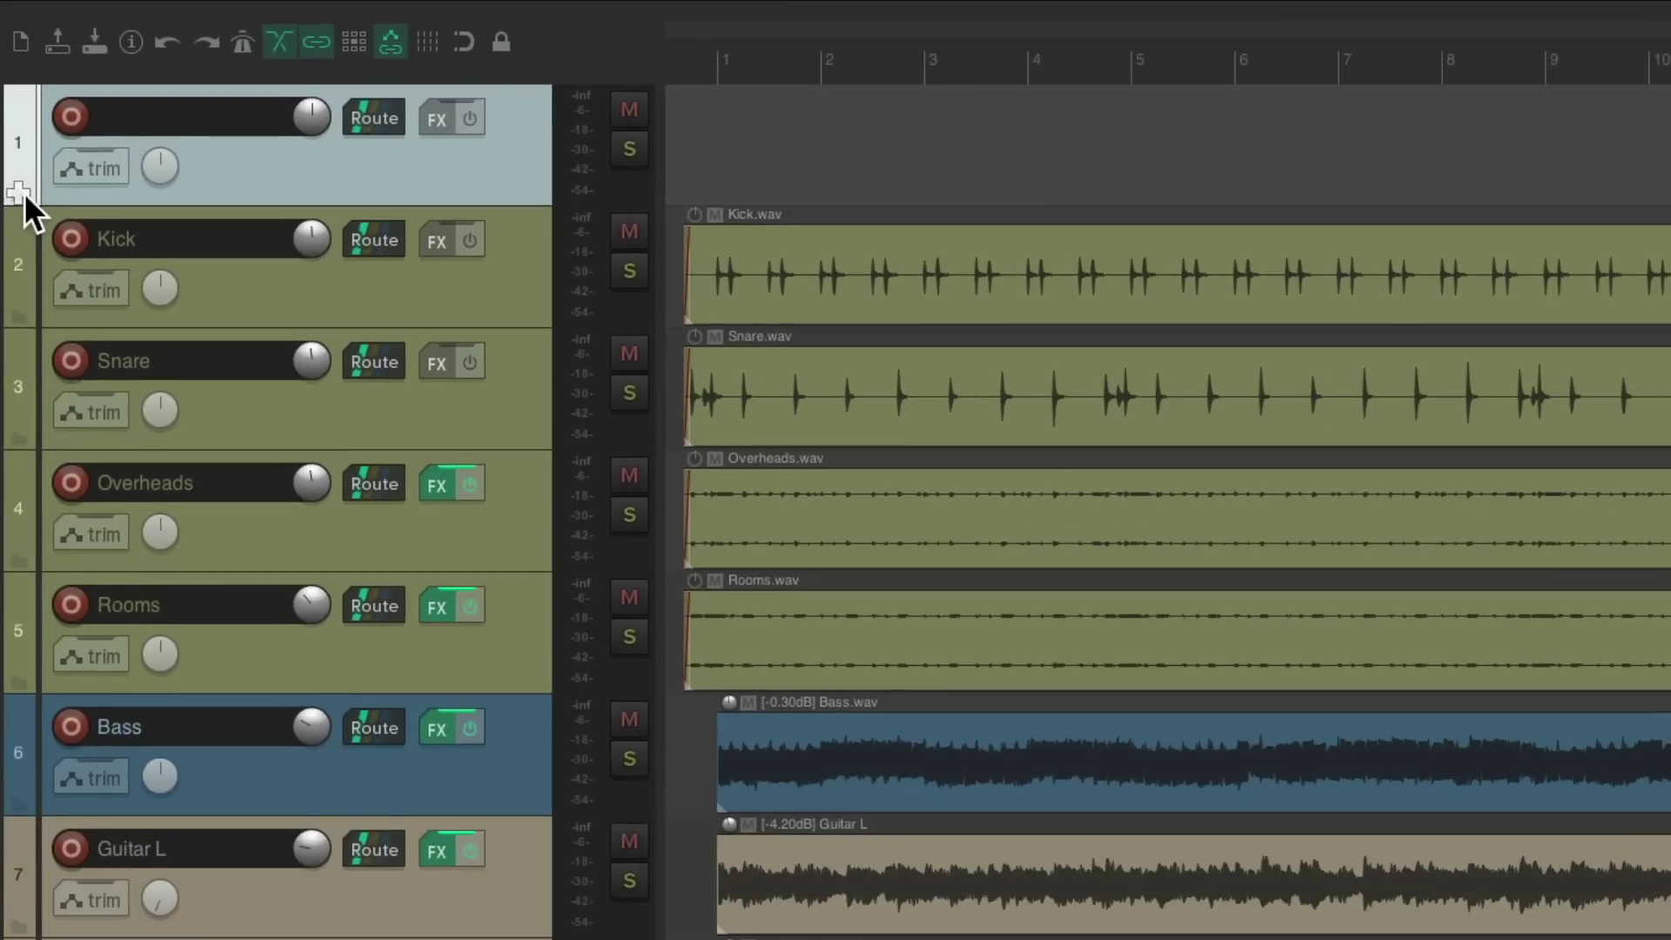
# - Make track 1 a folder over Kick, Snare, Overheads and Rooms, testing Rooms-folder and mute toggles
pyautogui.click(32, 273)
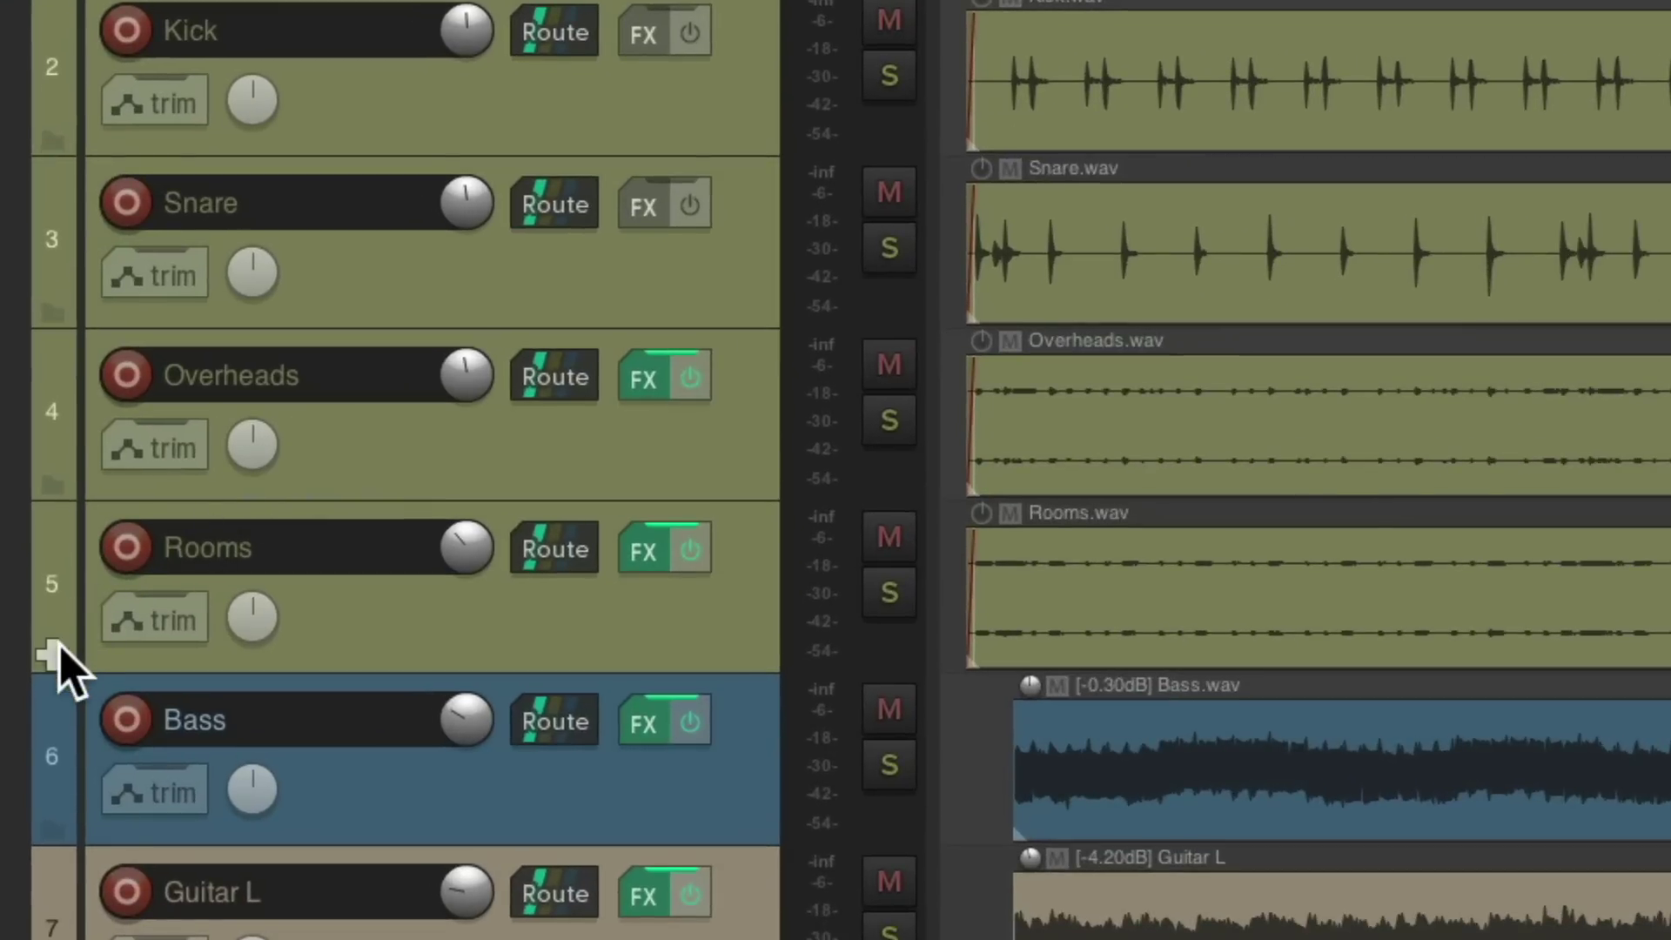
pyautogui.click(54, 653)
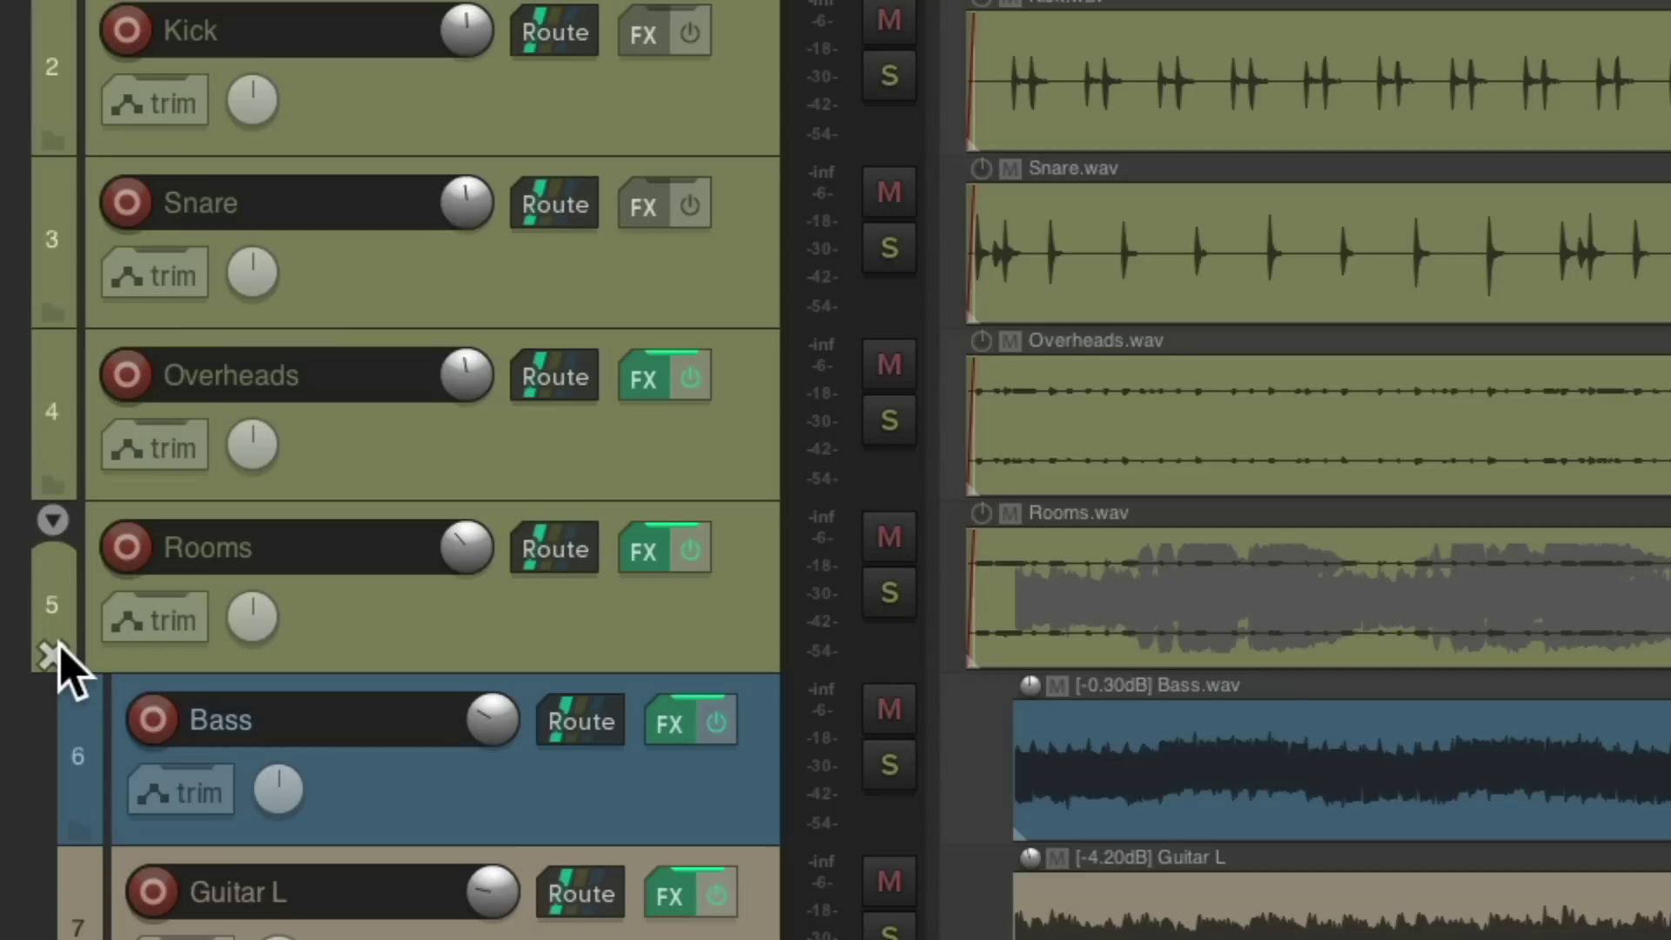
pyautogui.click(58, 654)
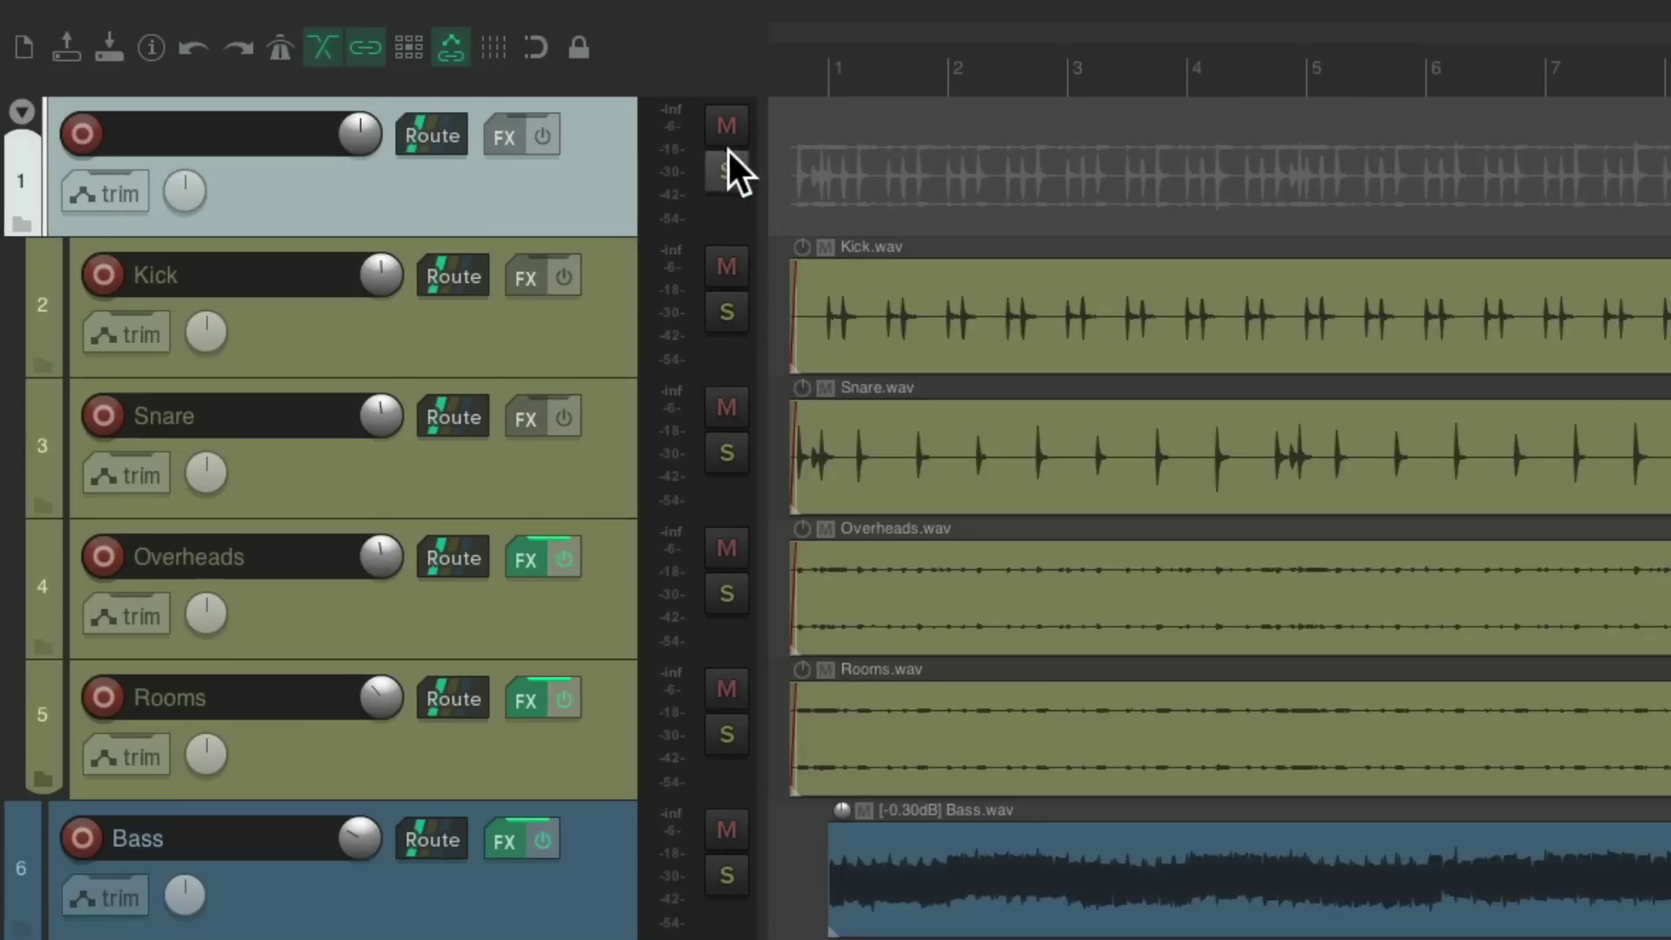
pyautogui.click(558, 96)
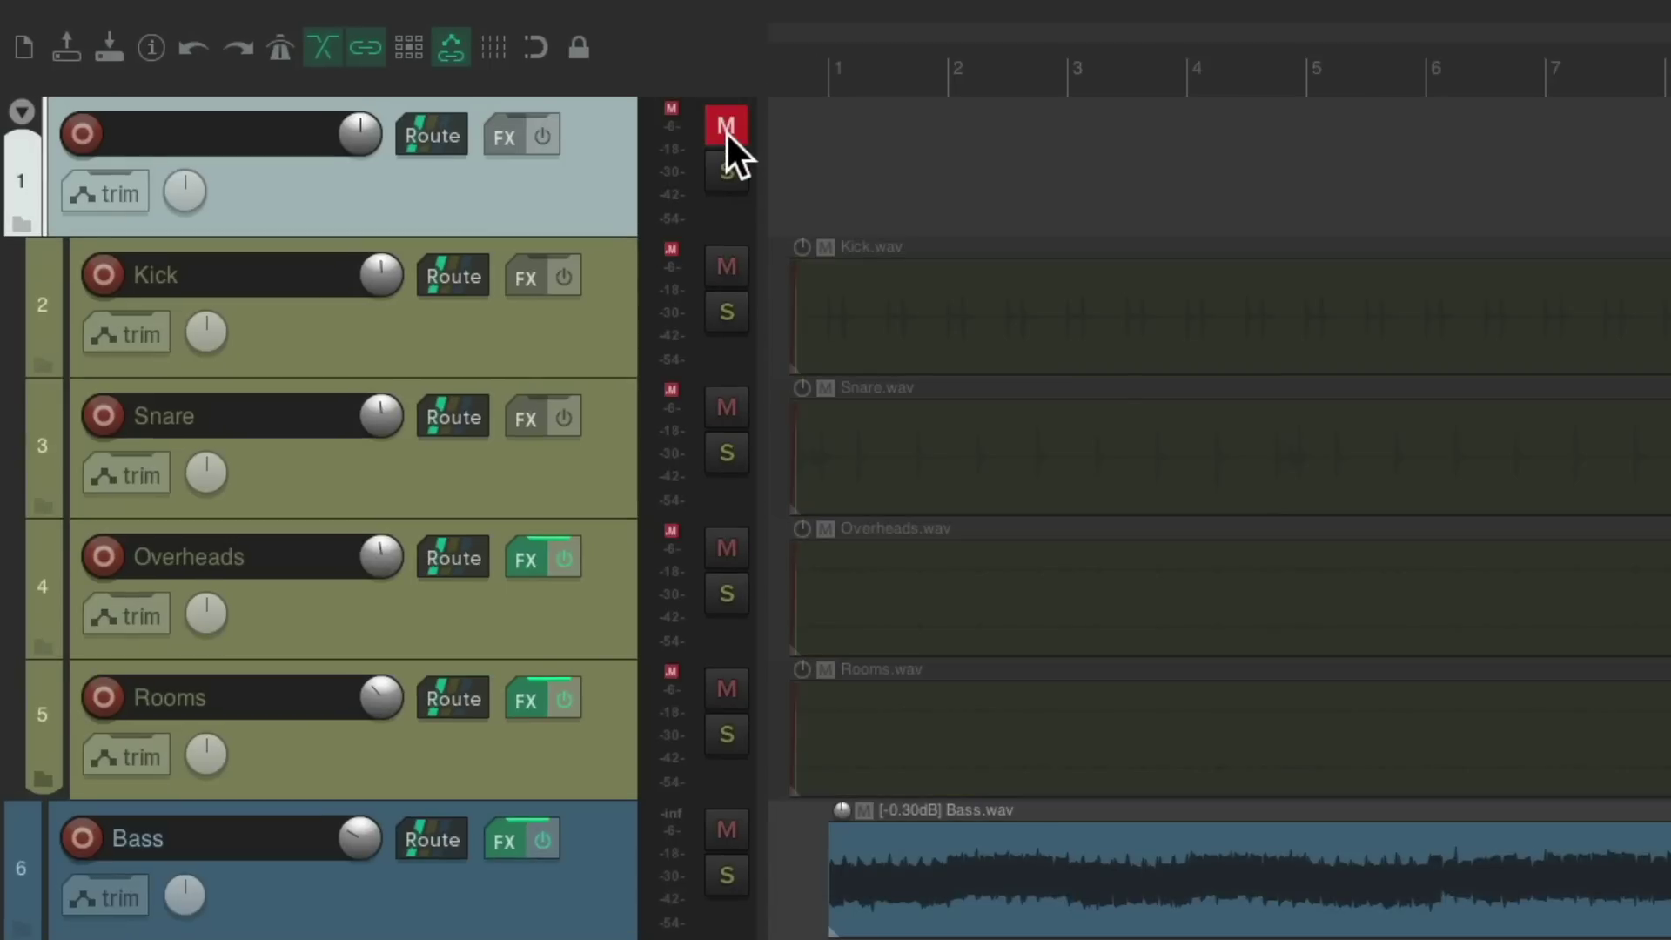
pyautogui.click(729, 127)
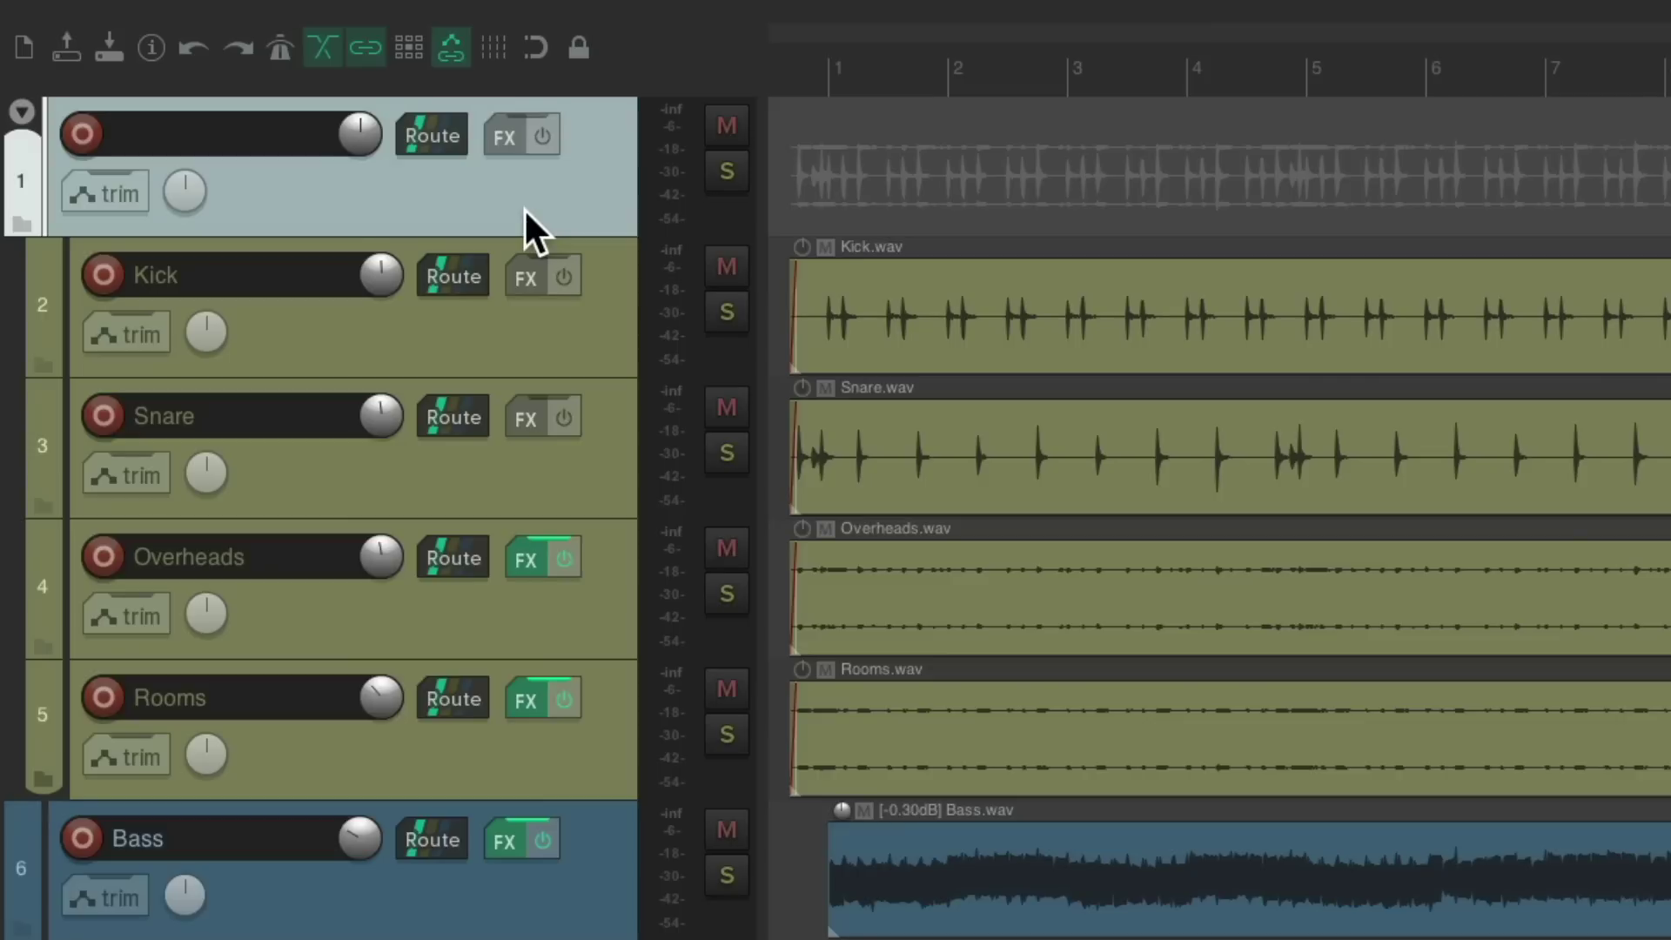
# - Revert track 1 to a normal track, try nesting Kick through Rooms in it, then undo
pyautogui.click(23, 222)
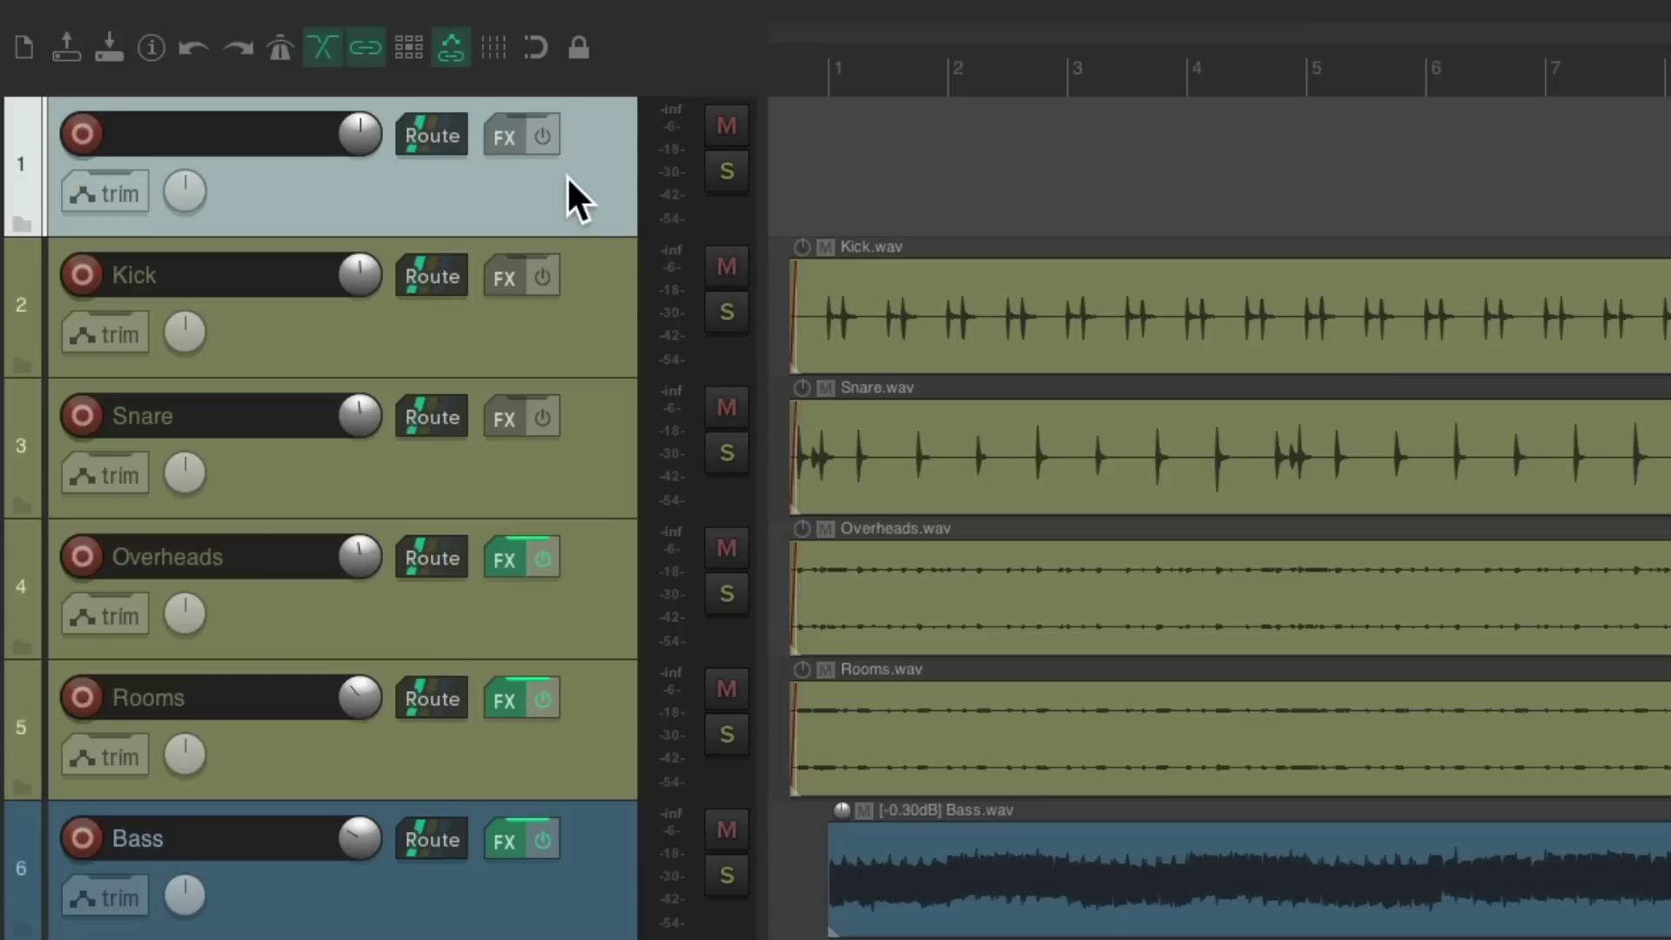
pyautogui.click(589, 315)
pyautogui.keyDown('shift'); pyautogui.click(588, 719); pyautogui.keyUp('shift')
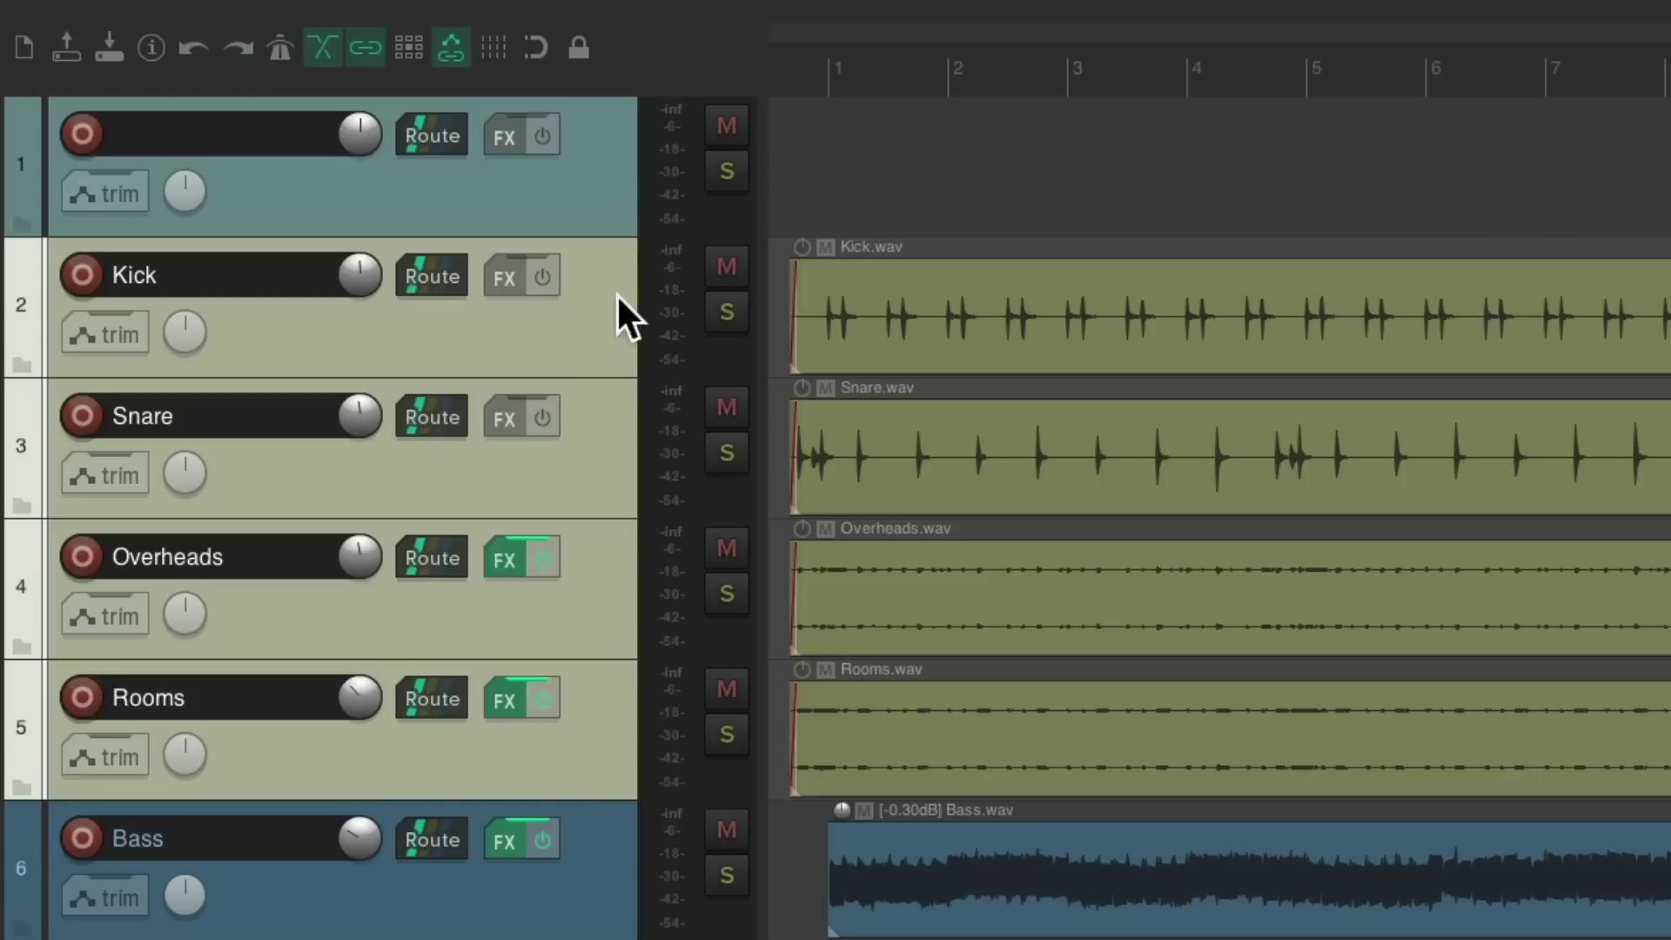
pyautogui.moveTo(563, 318); pyautogui.dragTo(535, 176)
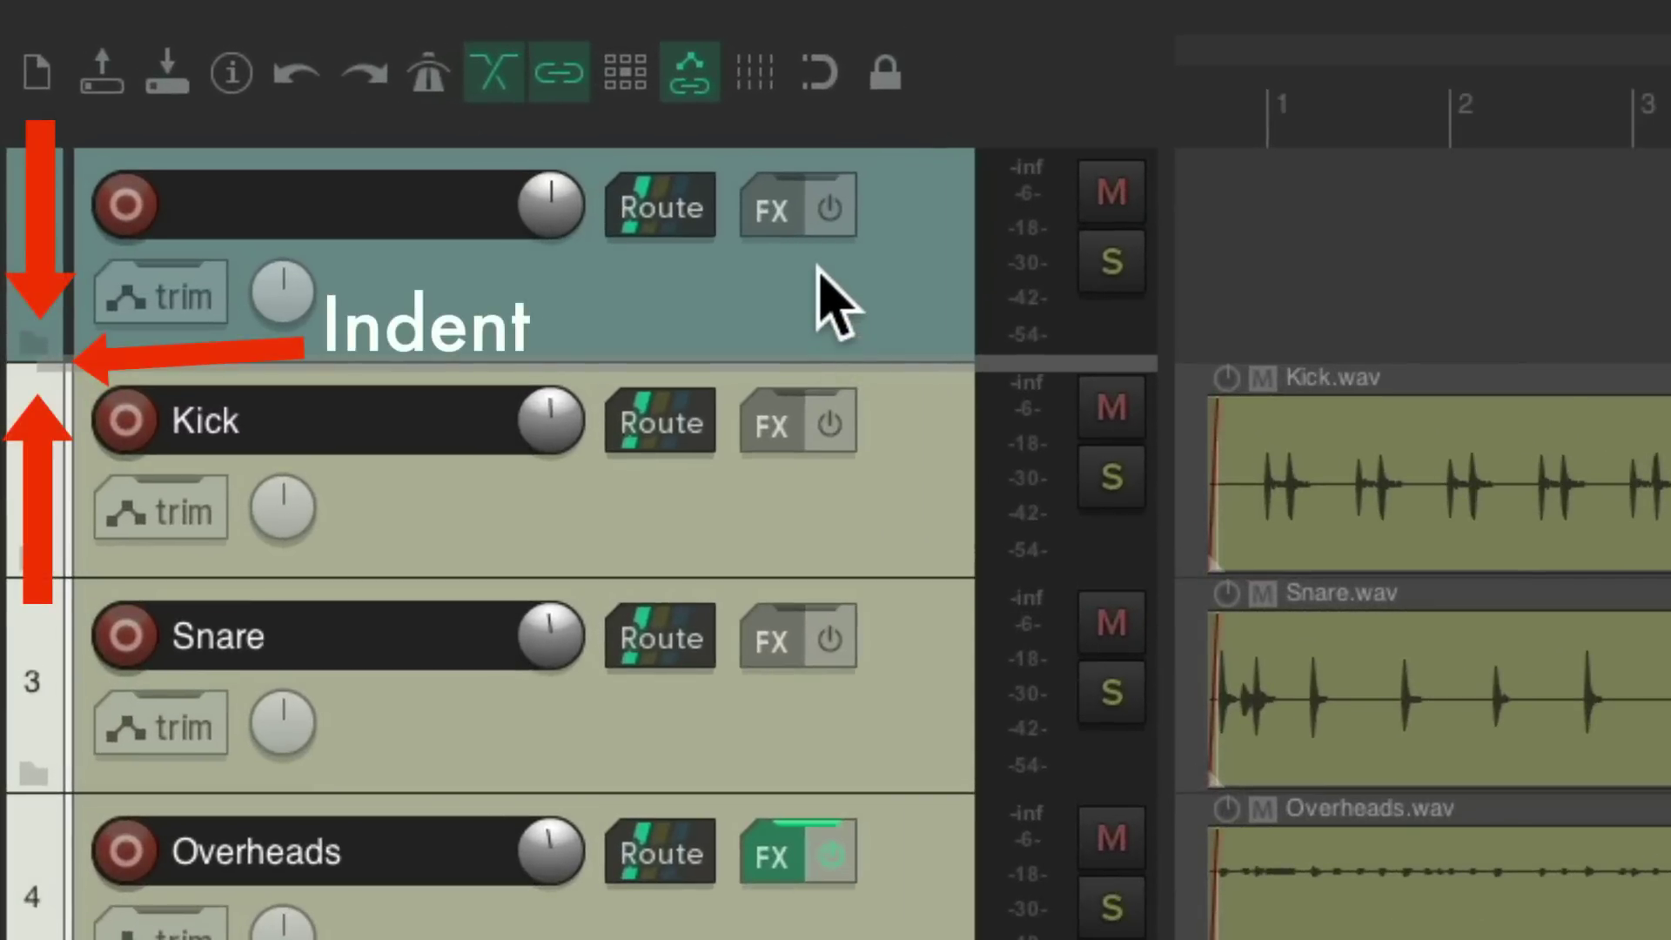
pyautogui.moveTo(820, 267); pyautogui.dragTo(814, 264)
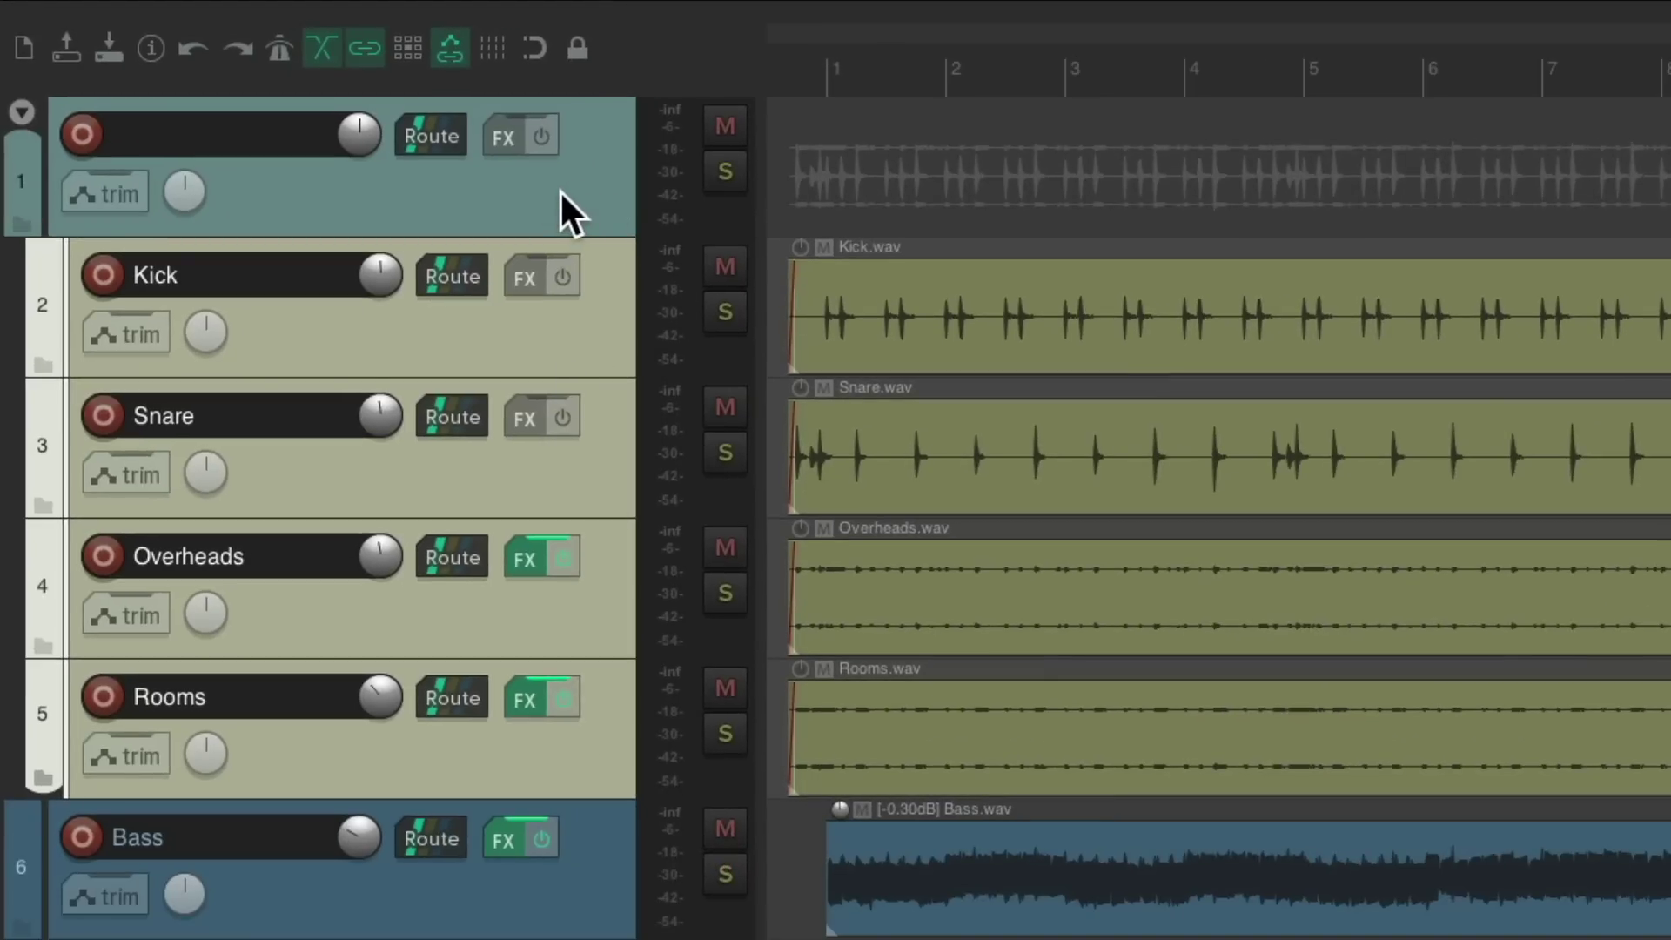
pyautogui.hotkey('ctrl', 'z')
# - Move Kick, Snare, Overheads and Rooms above the empty track
pyautogui.click(606, 315)
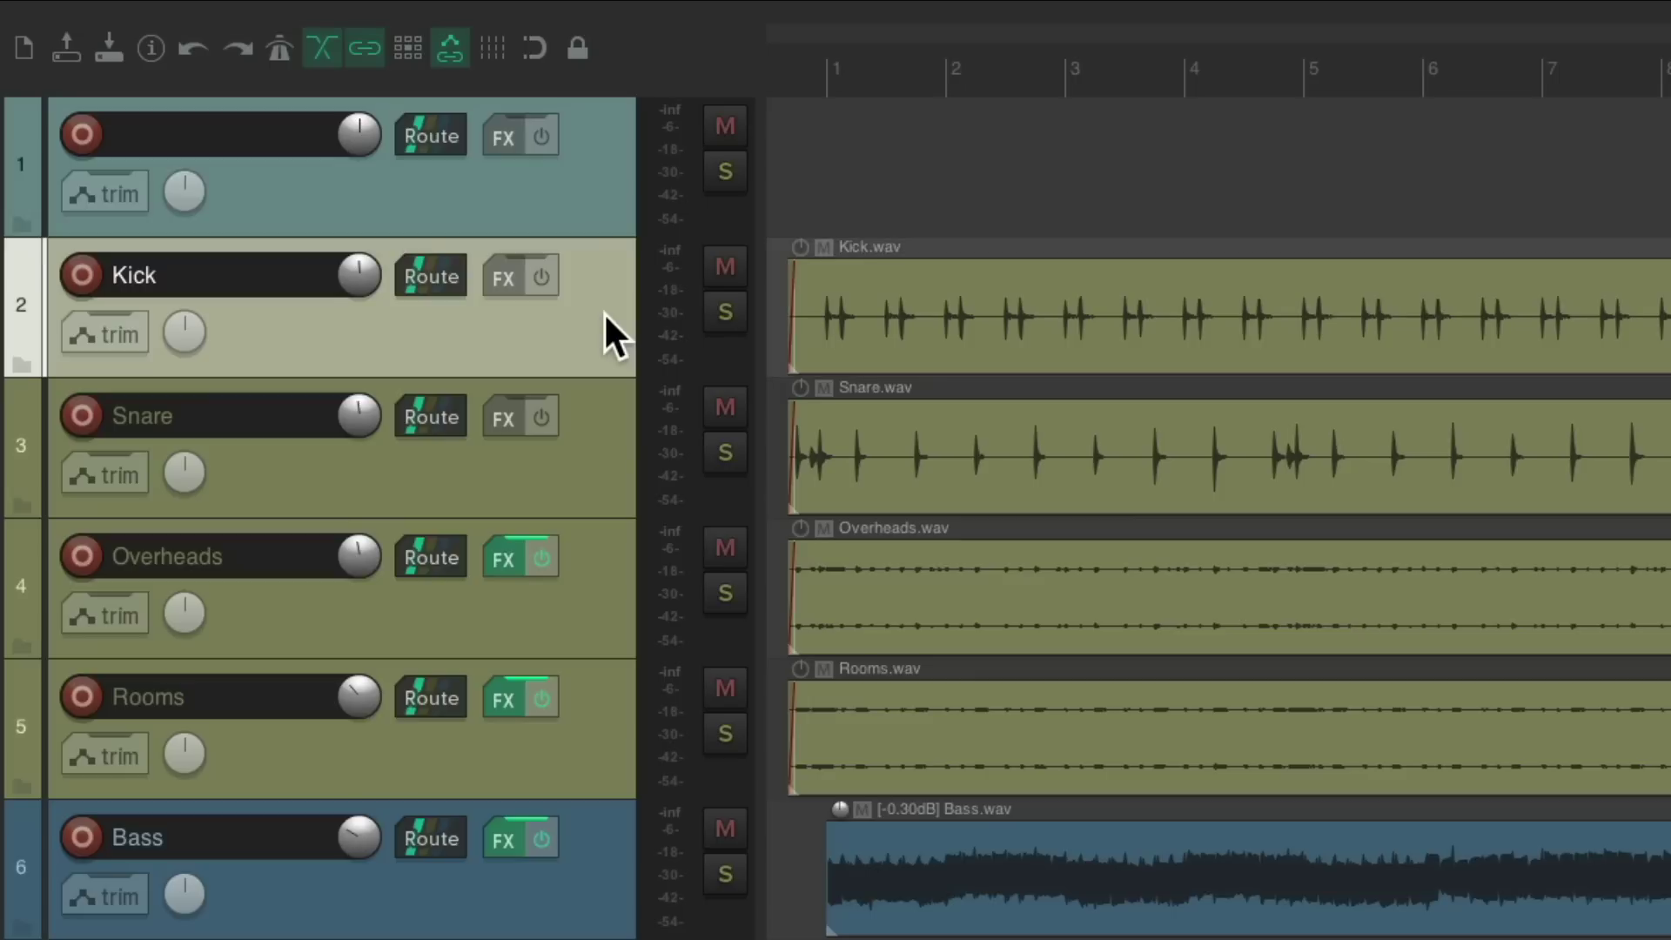
pyautogui.keyDown('shift'); pyautogui.click(610, 675); pyautogui.keyUp('shift')
pyautogui.moveTo(585, 303); pyautogui.dragTo(572, 109)
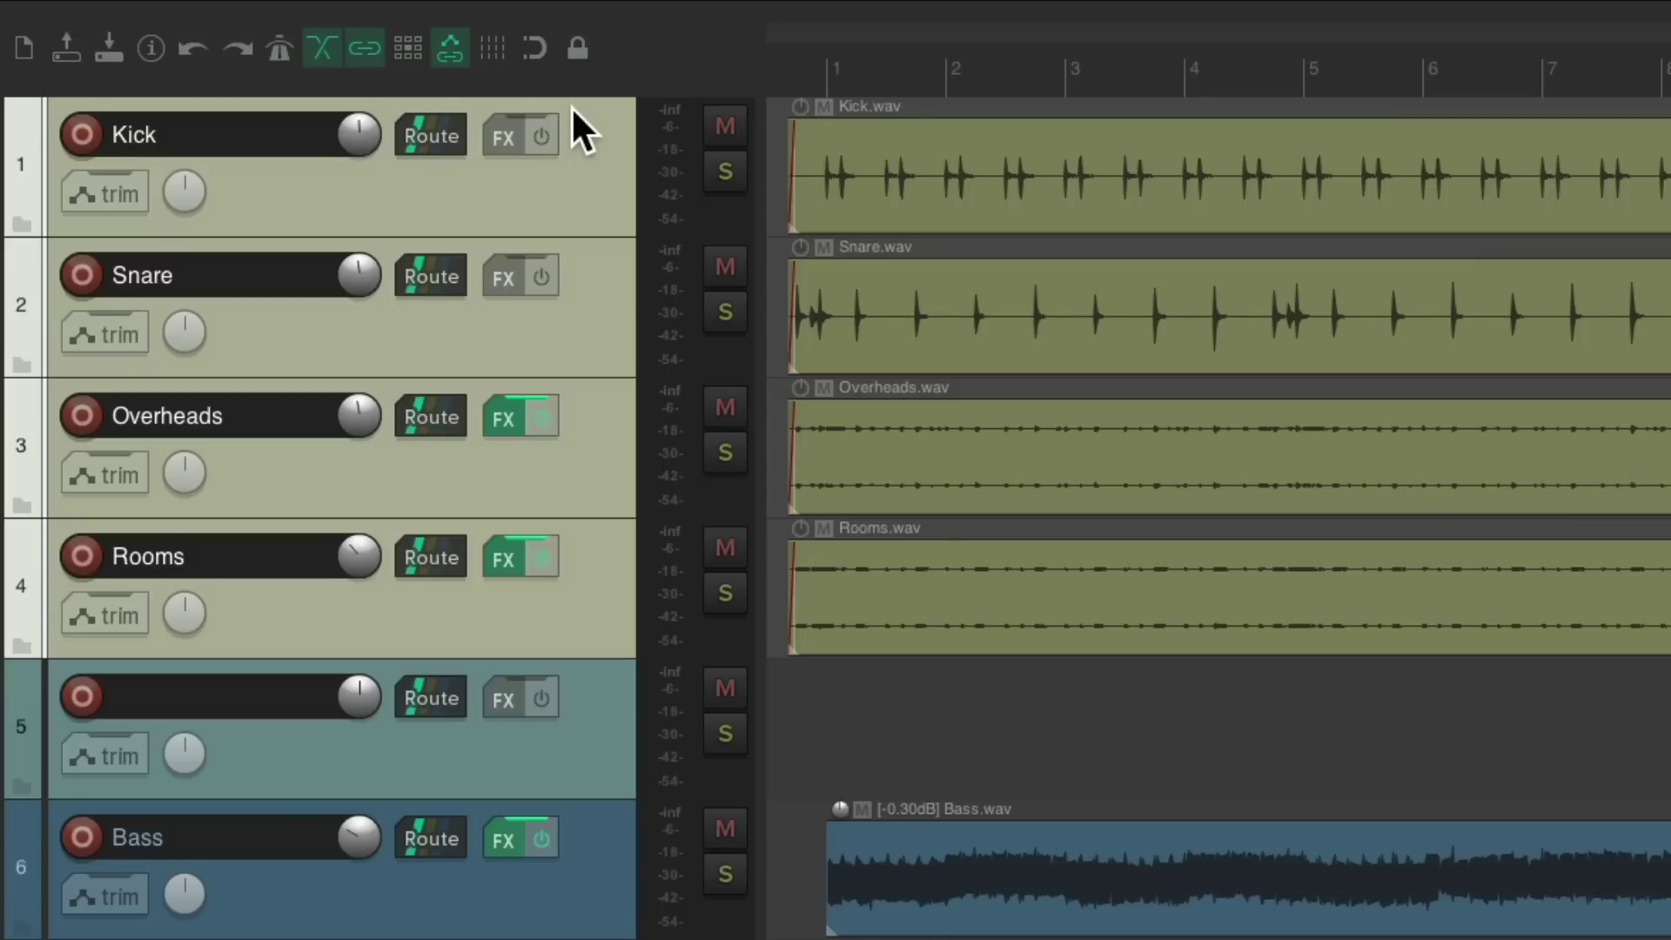
# - Undo the drum move and a trial nesting, then delete the empty top track
pyautogui.hotkey('ctrl', 'z')
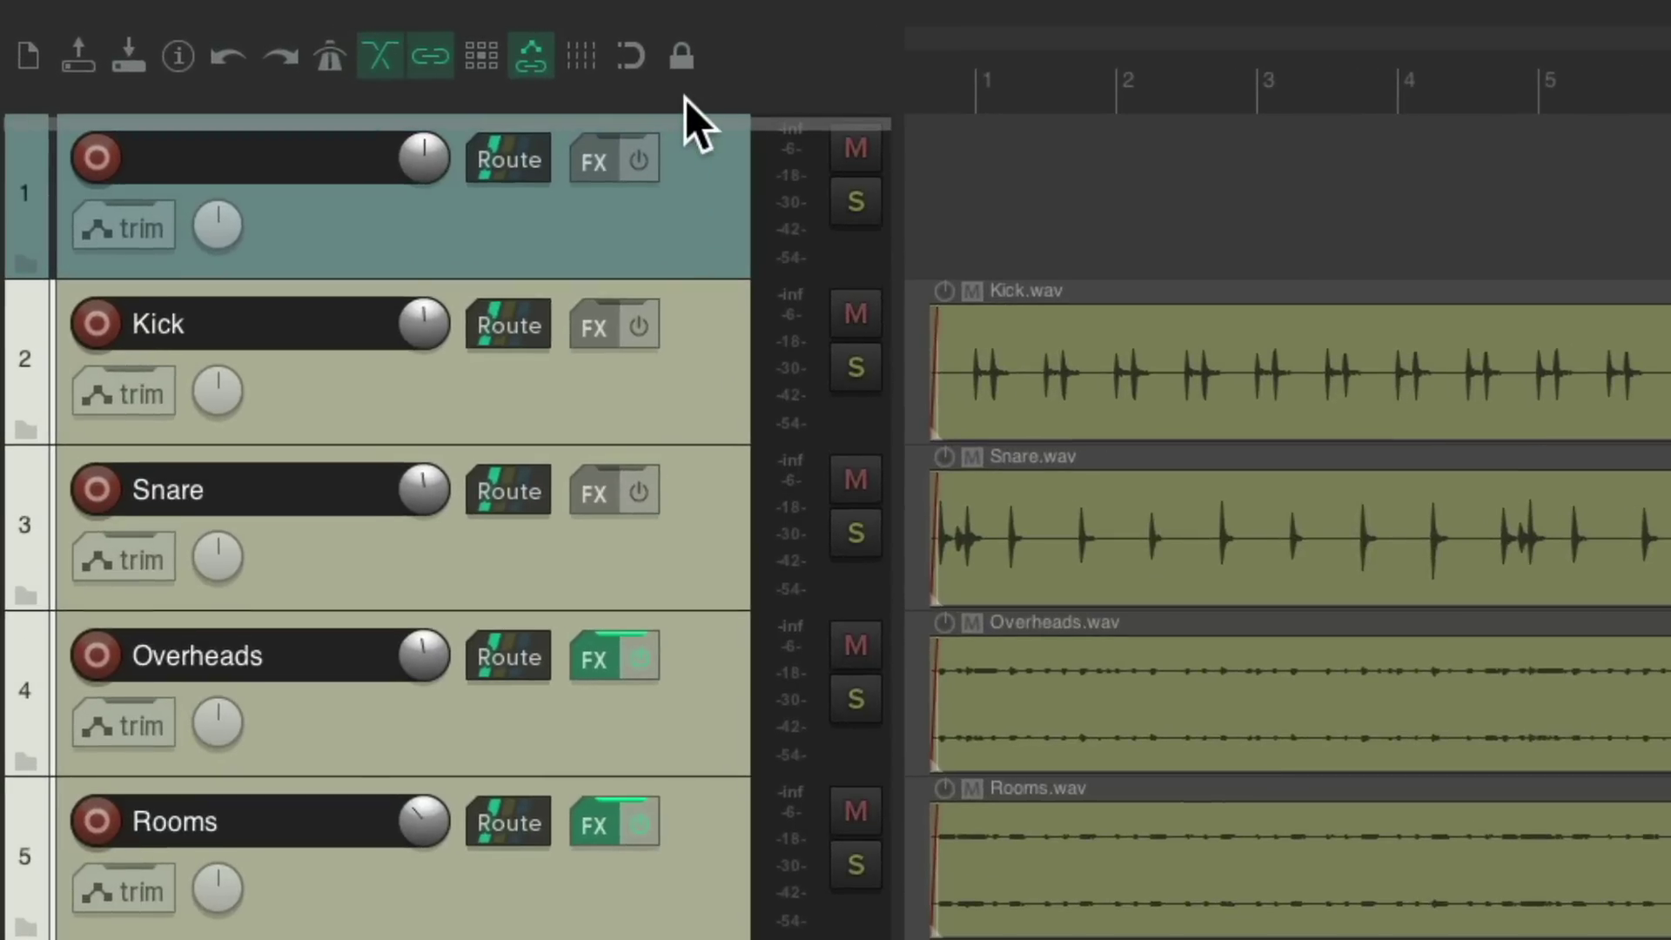
pyautogui.moveTo(686, 100)
pyautogui.mouseDown()
pyautogui.moveTo(665, 254)
pyautogui.moveTo(665, 212)
pyautogui.mouseUp()
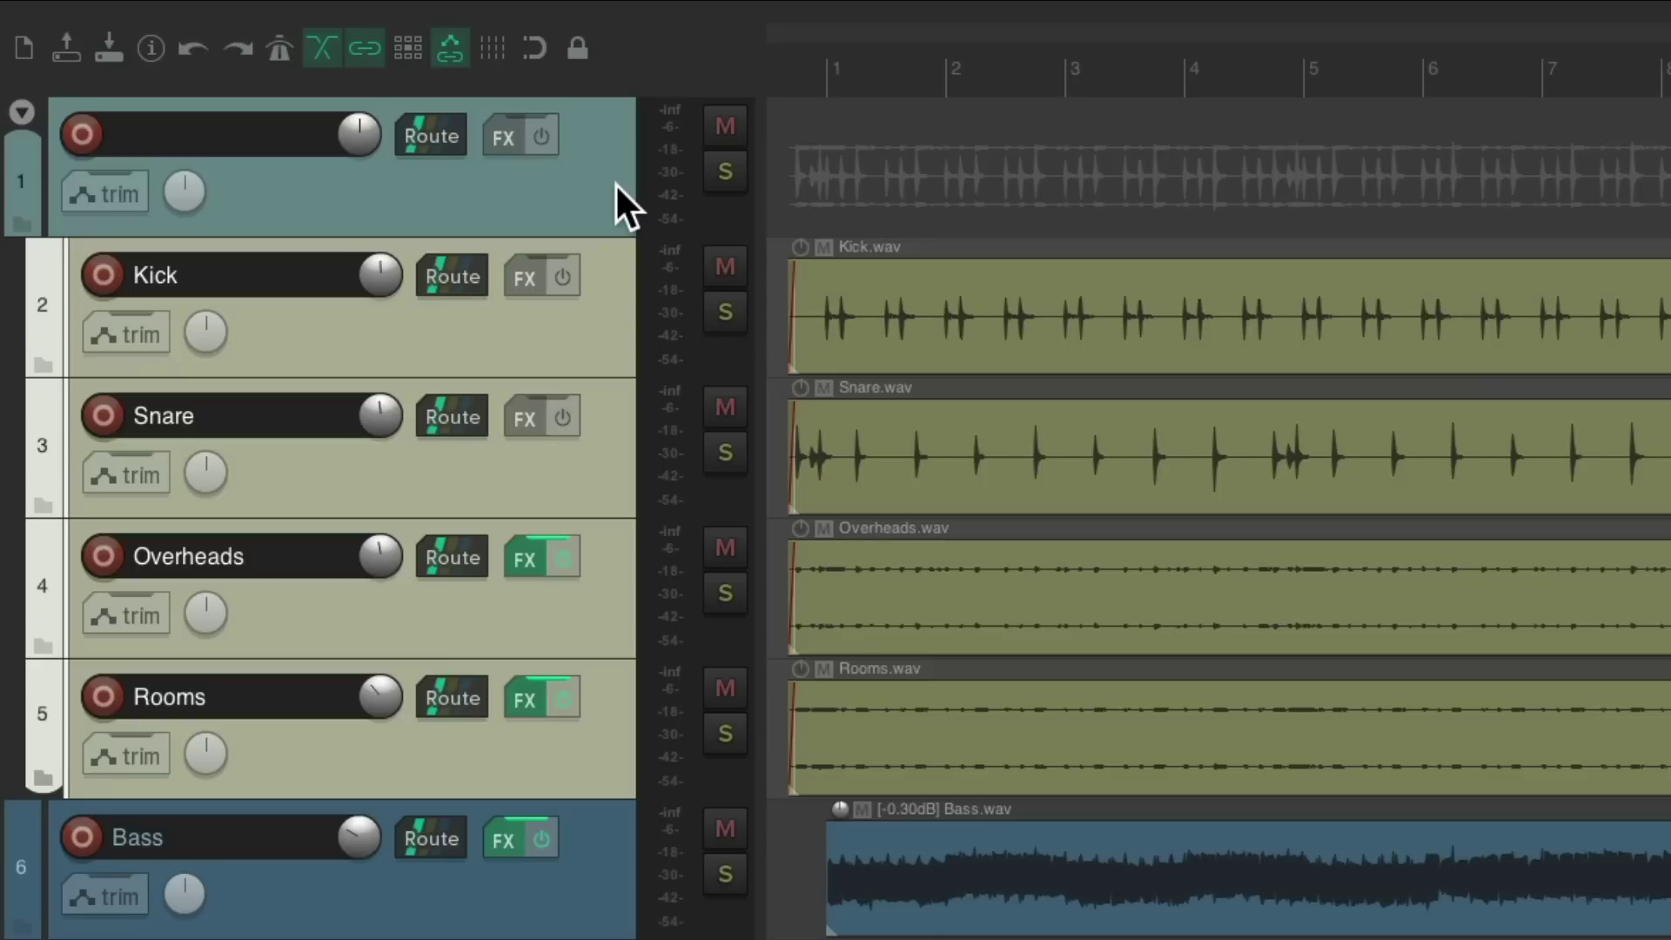
pyautogui.hotkey('ctrl', 'z')
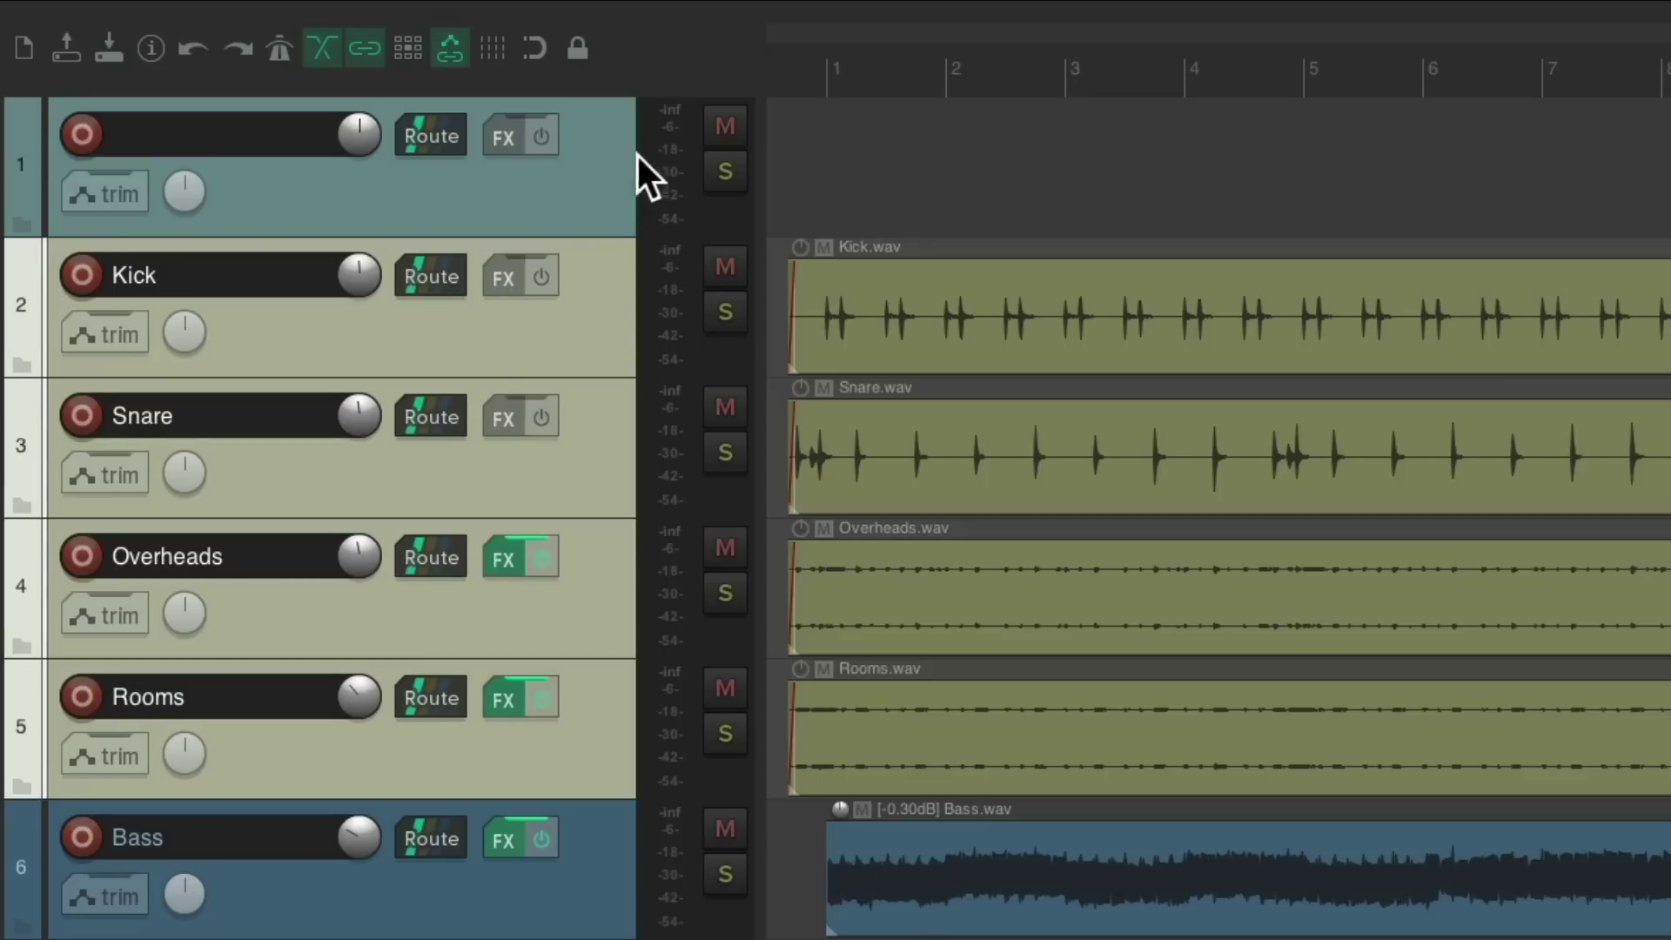
pyautogui.click(587, 170)
pyautogui.press('Delete')
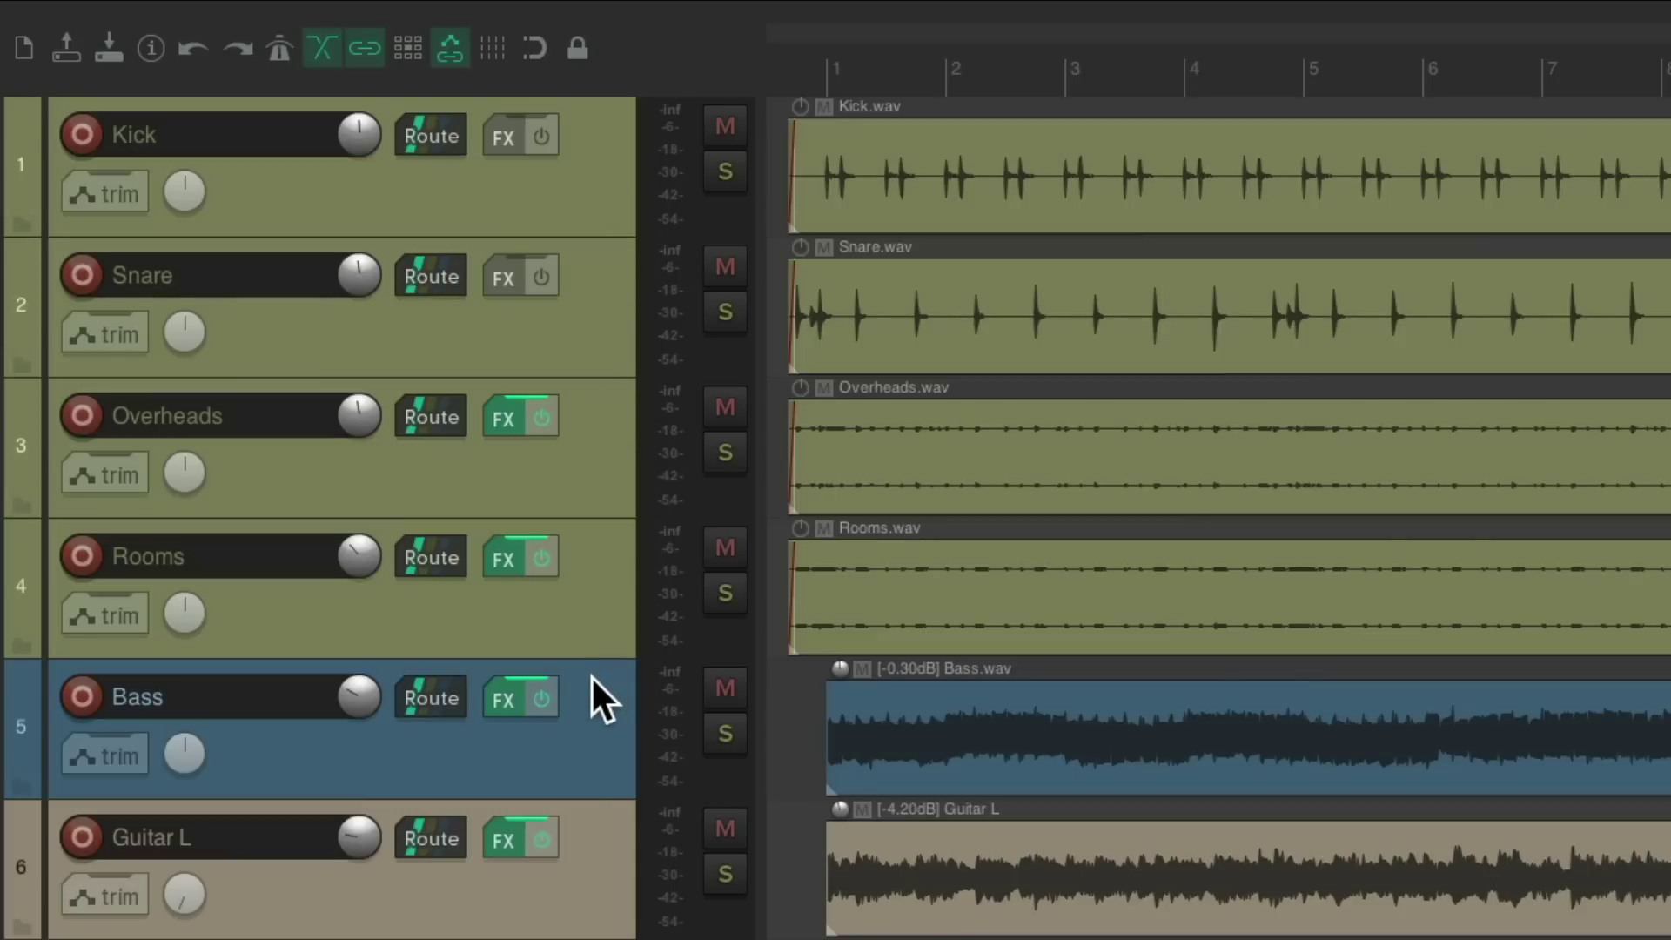
pyautogui.moveTo(591, 678); pyautogui.dragTo(550, 325)
pyautogui.moveTo(557, 414); pyautogui.dragTo(563, 366)
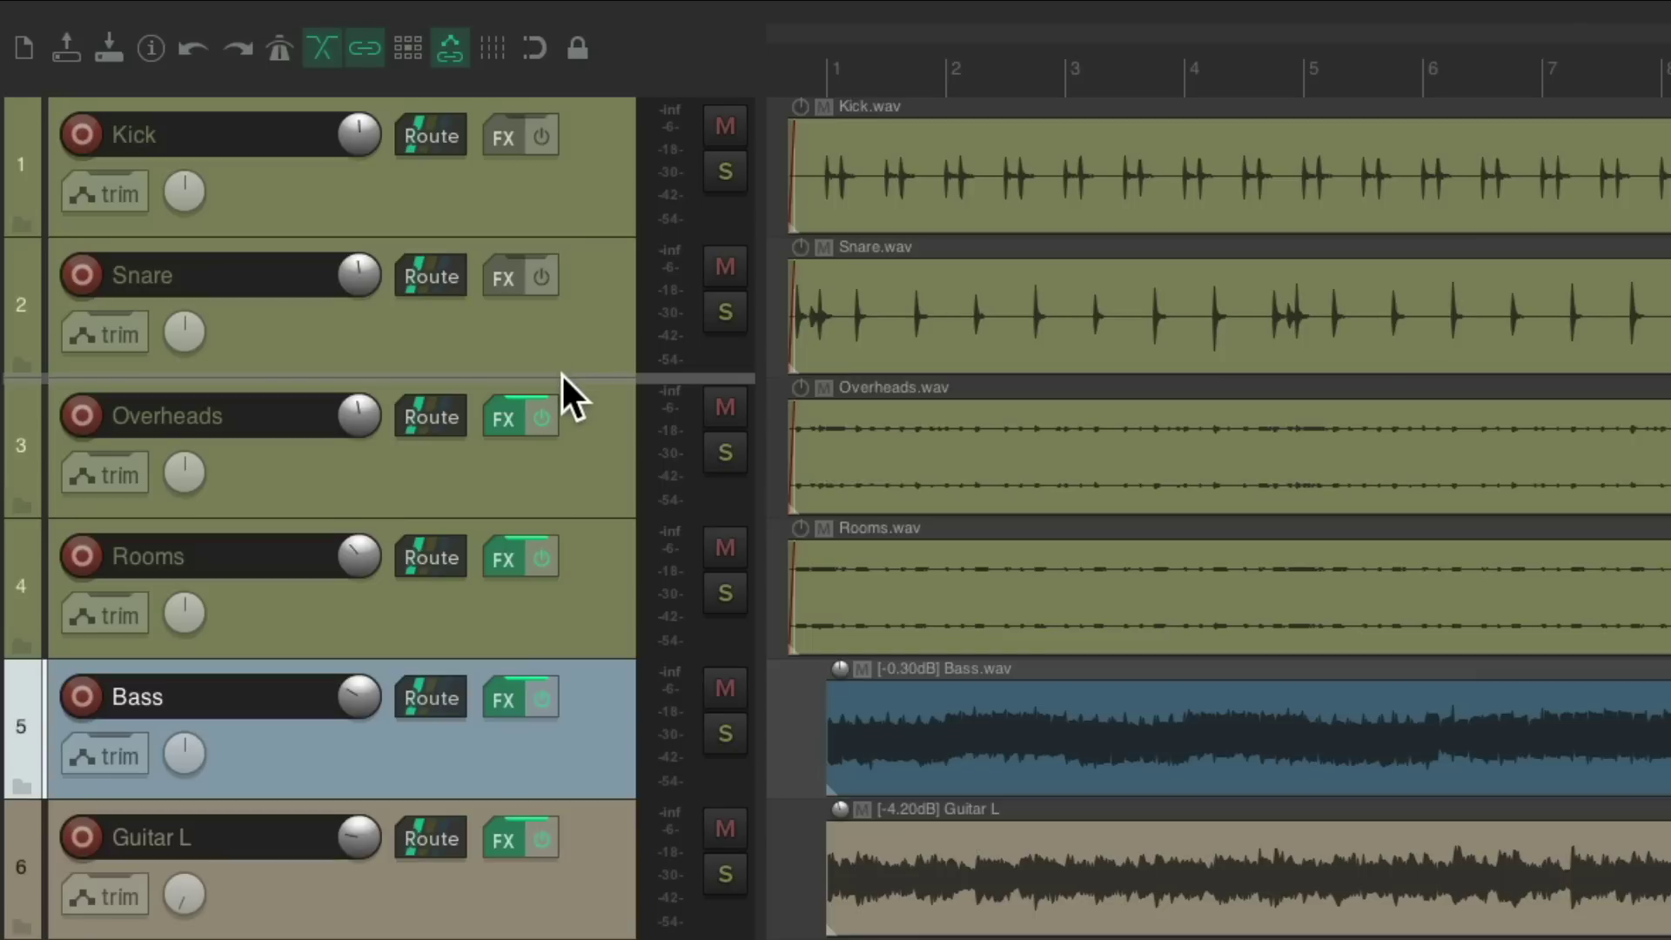
pyautogui.moveTo(562, 370); pyautogui.dragTo(564, 374)
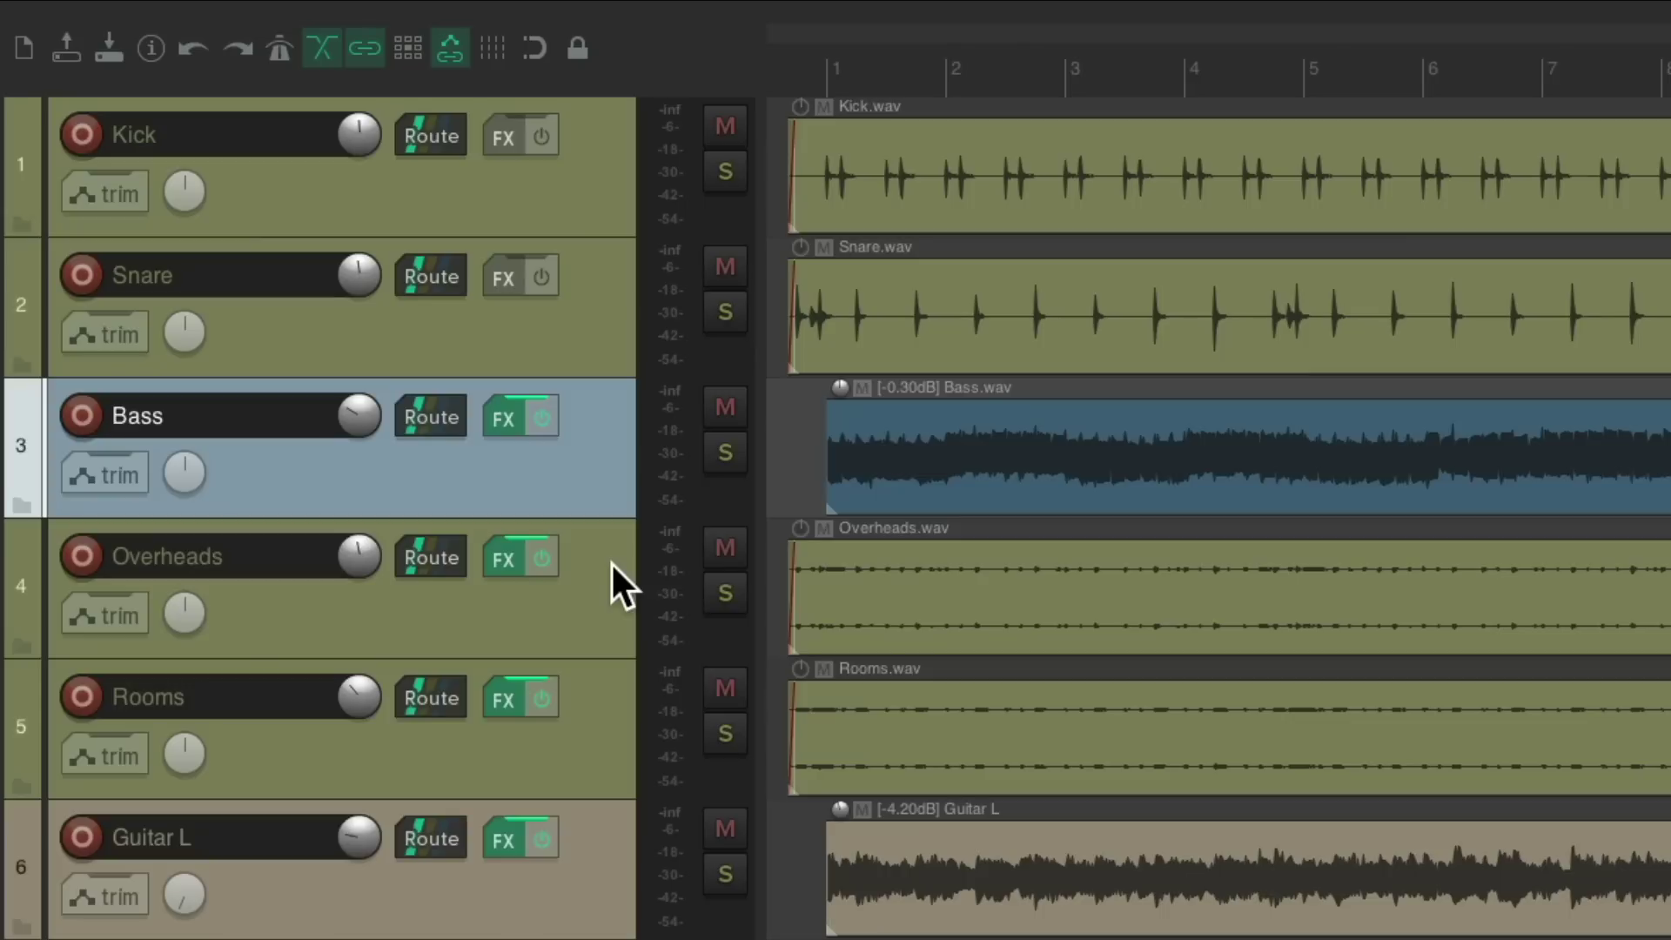
pyautogui.moveTo(611, 561); pyautogui.dragTo(631, 623)
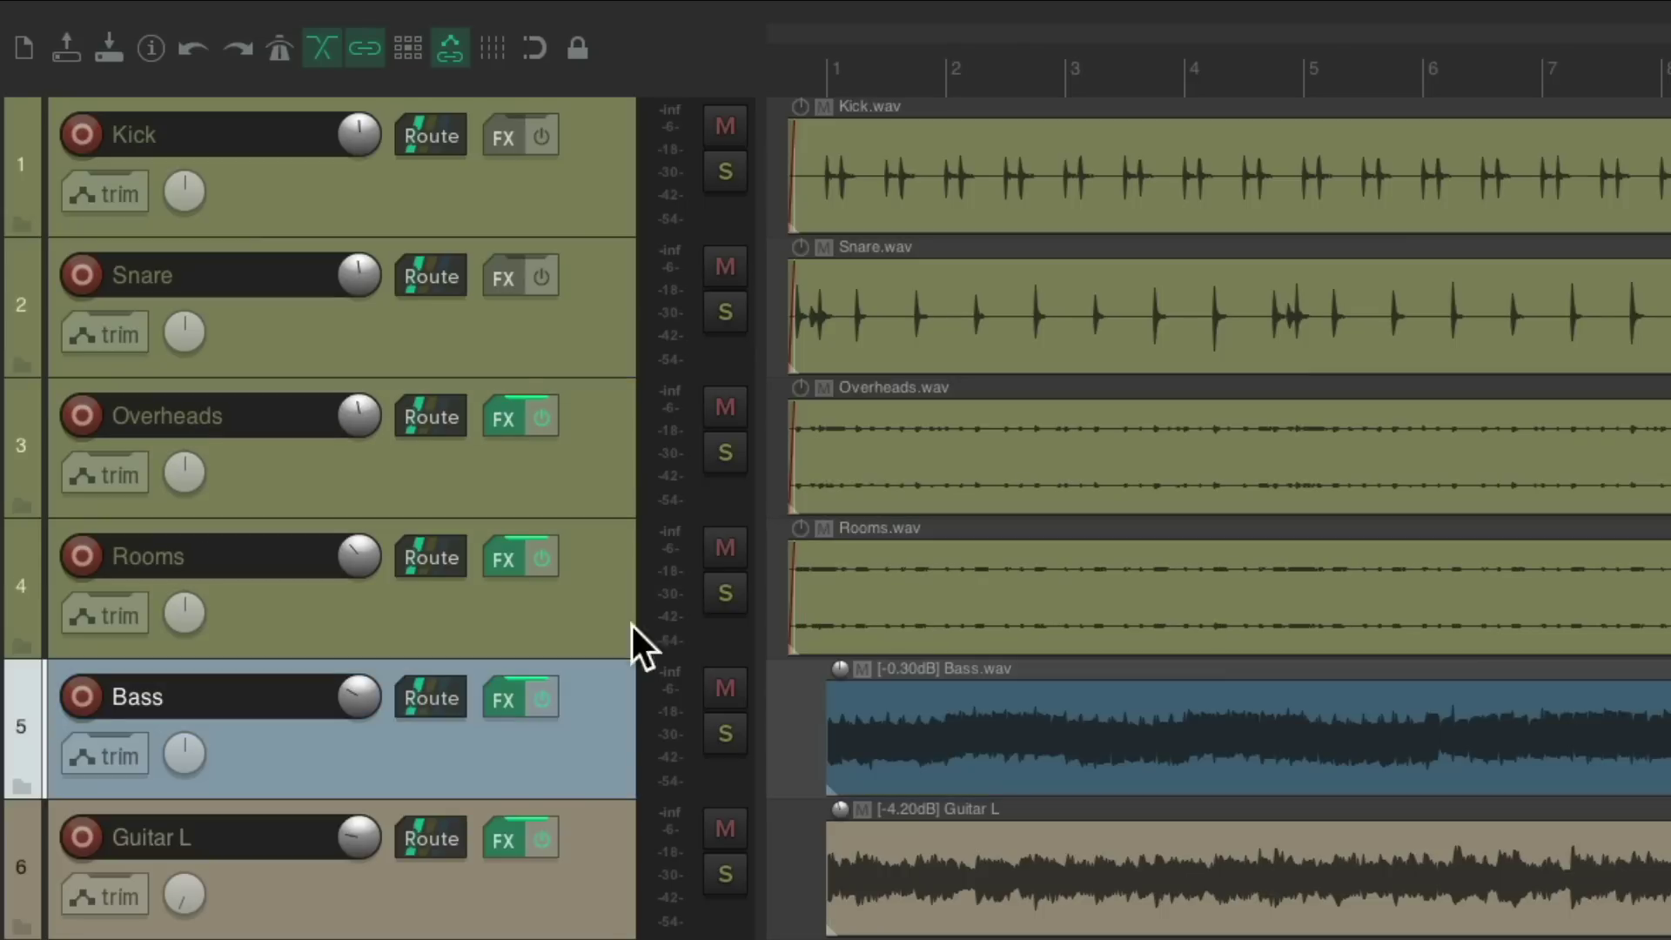
pyautogui.moveTo(595, 711); pyautogui.dragTo(573, 323)
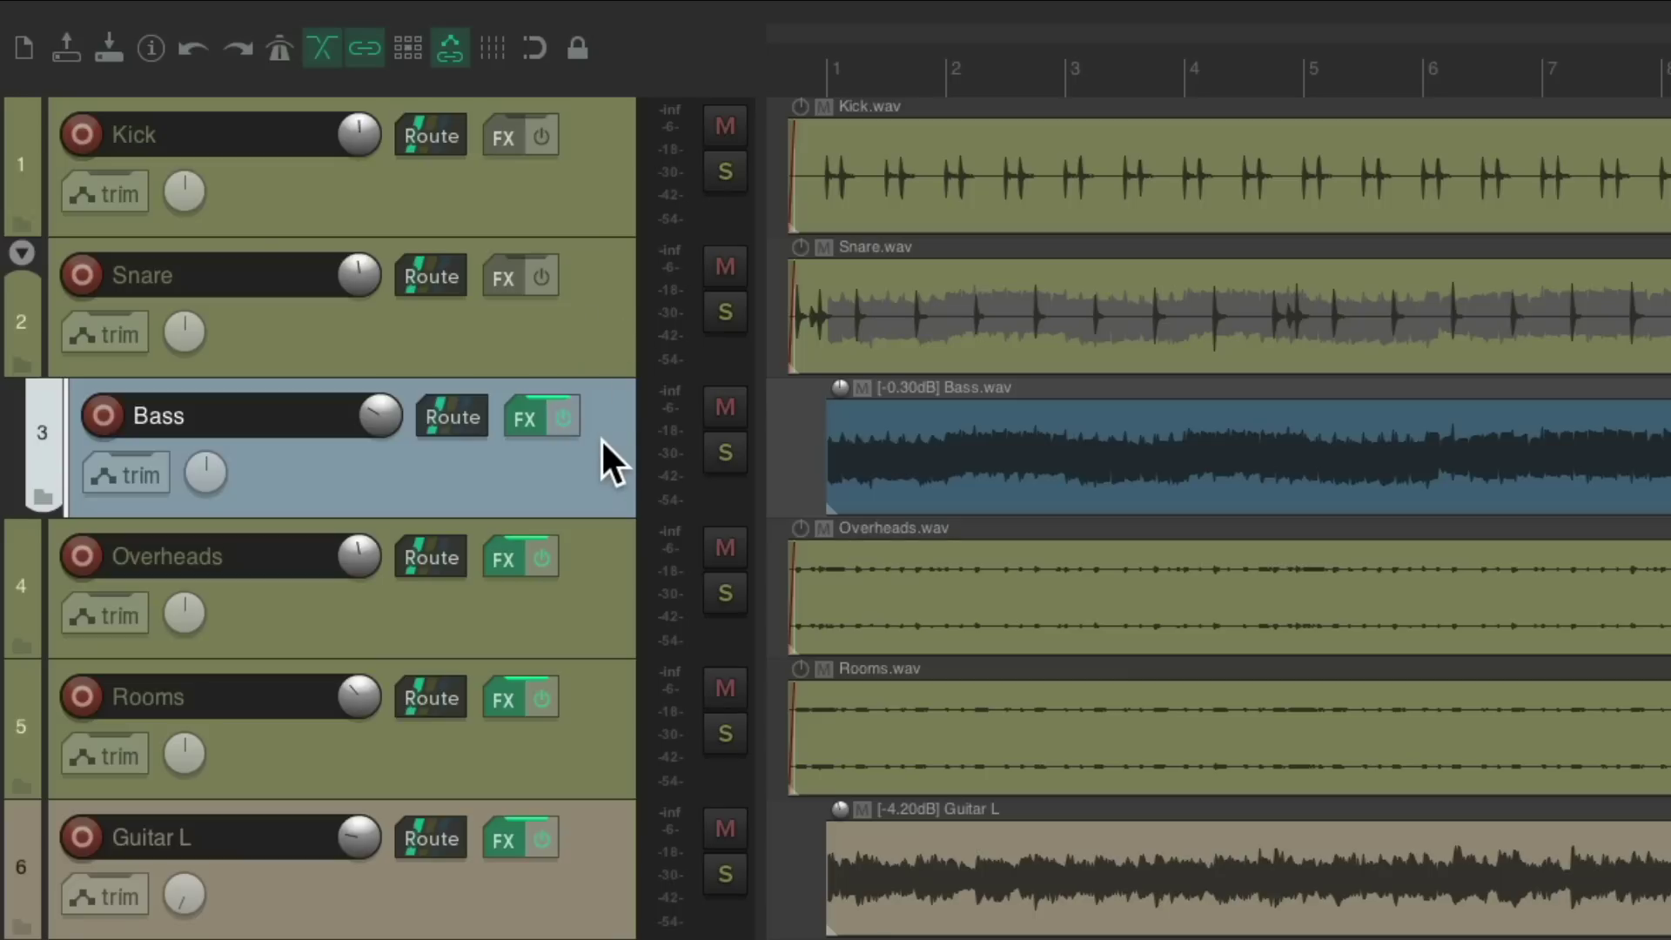
pyautogui.hotkey('ctrl', 'z')
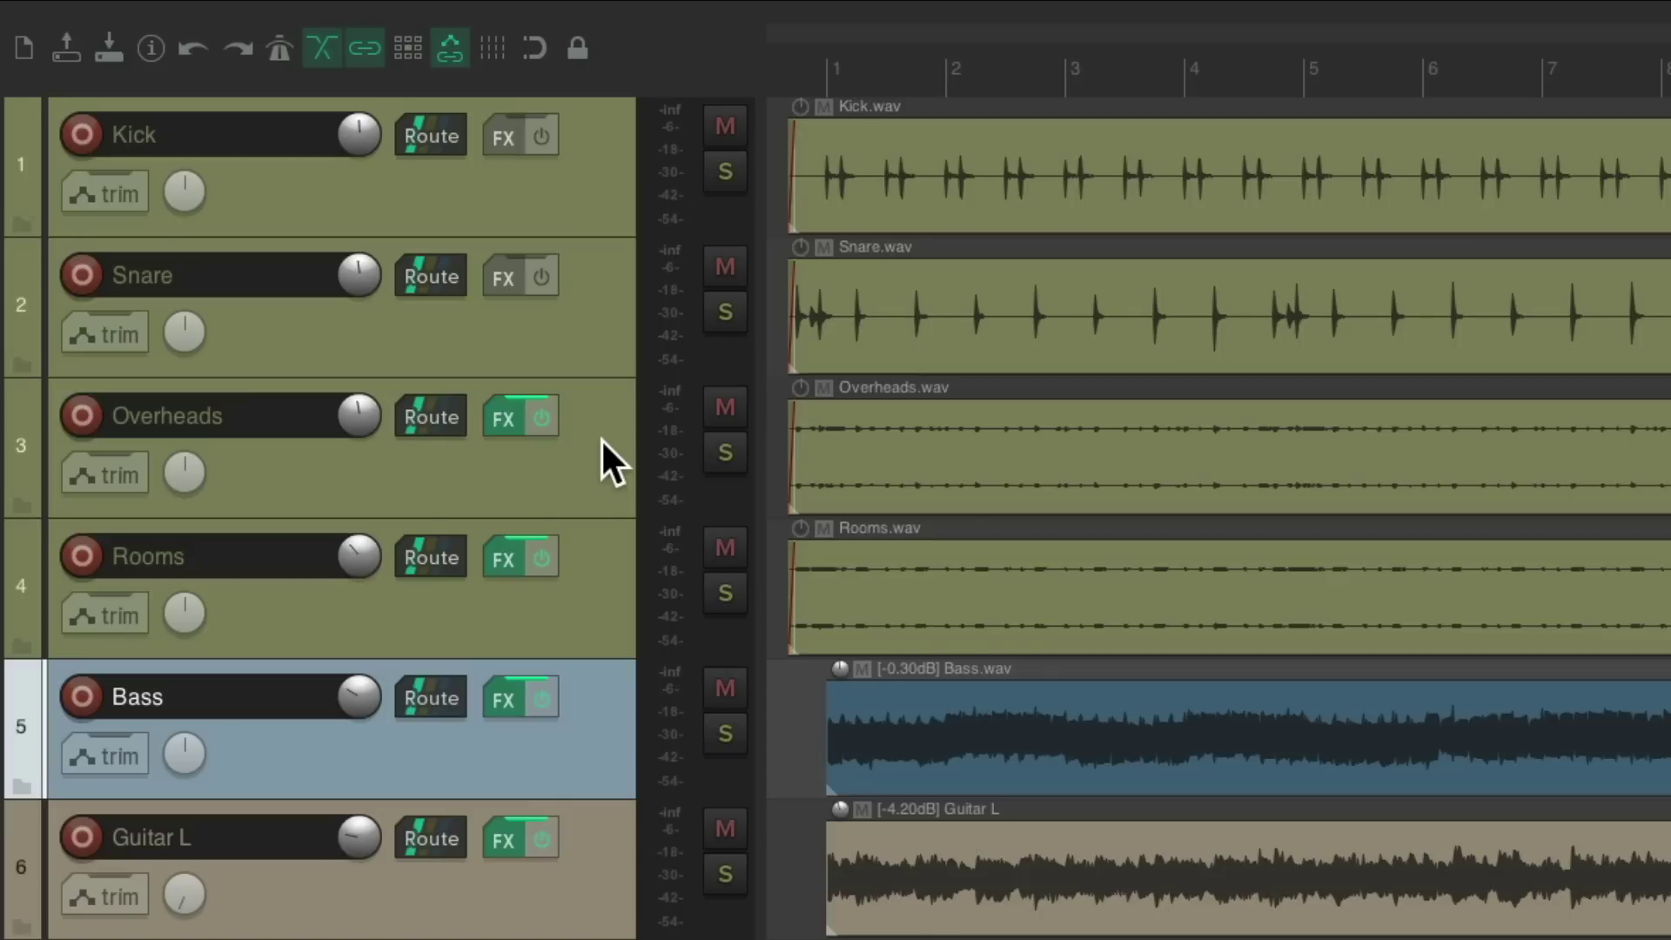
pyautogui.moveTo(587, 704); pyautogui.dragTo(581, 365)
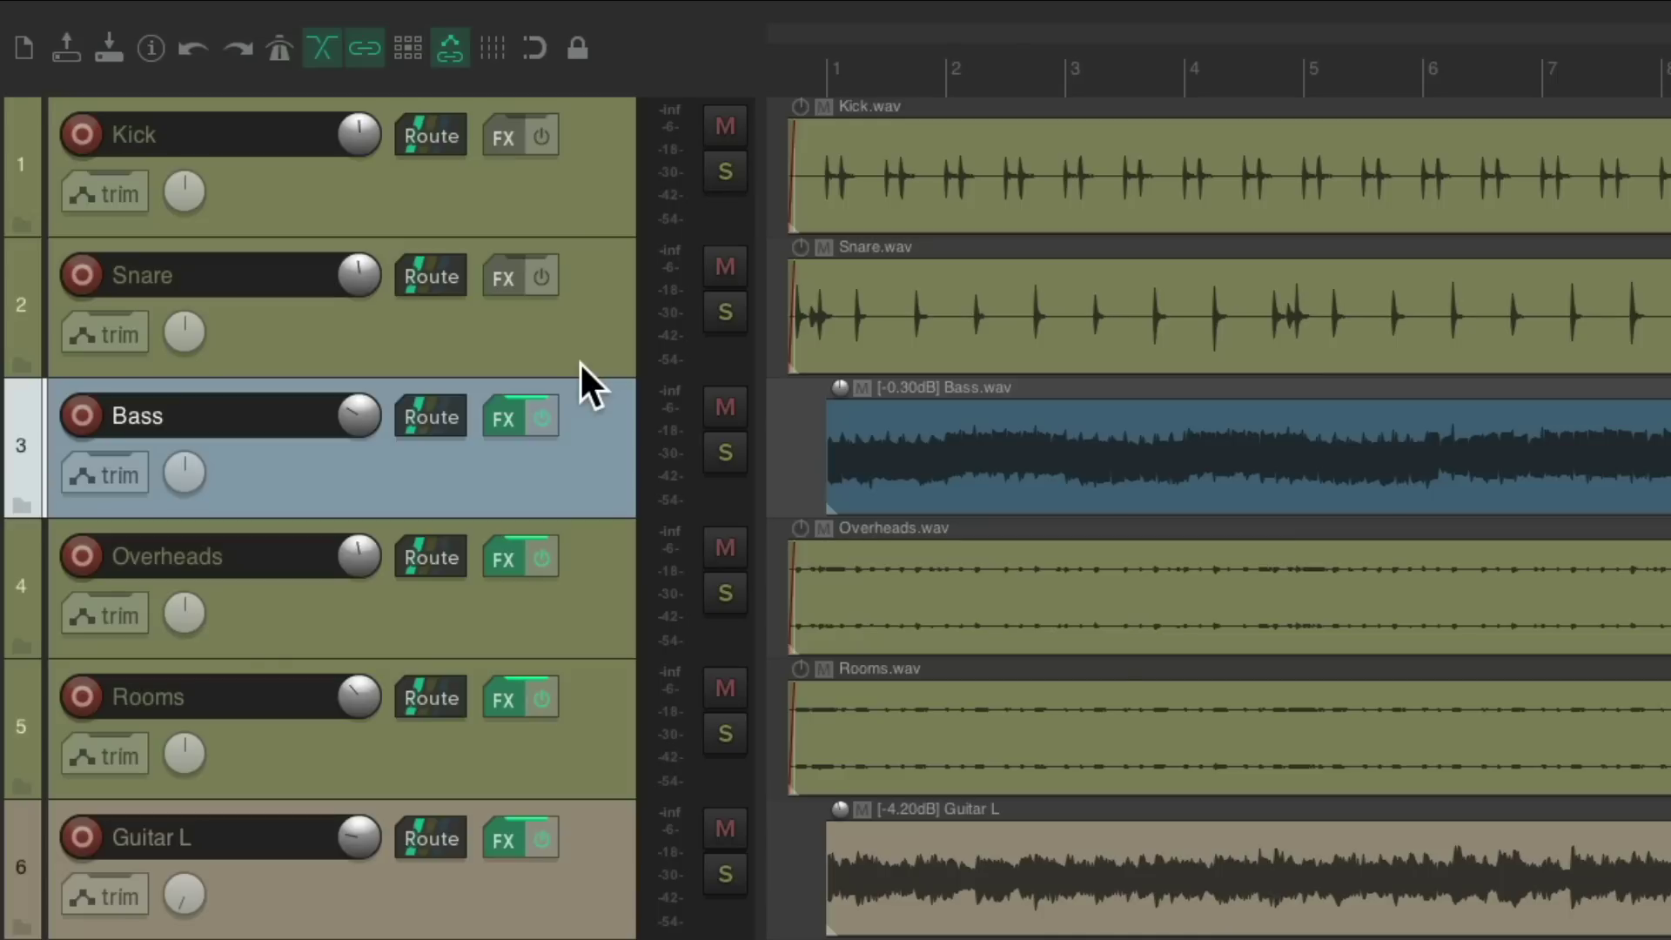
pyautogui.hotkey('ctrl', 'z')
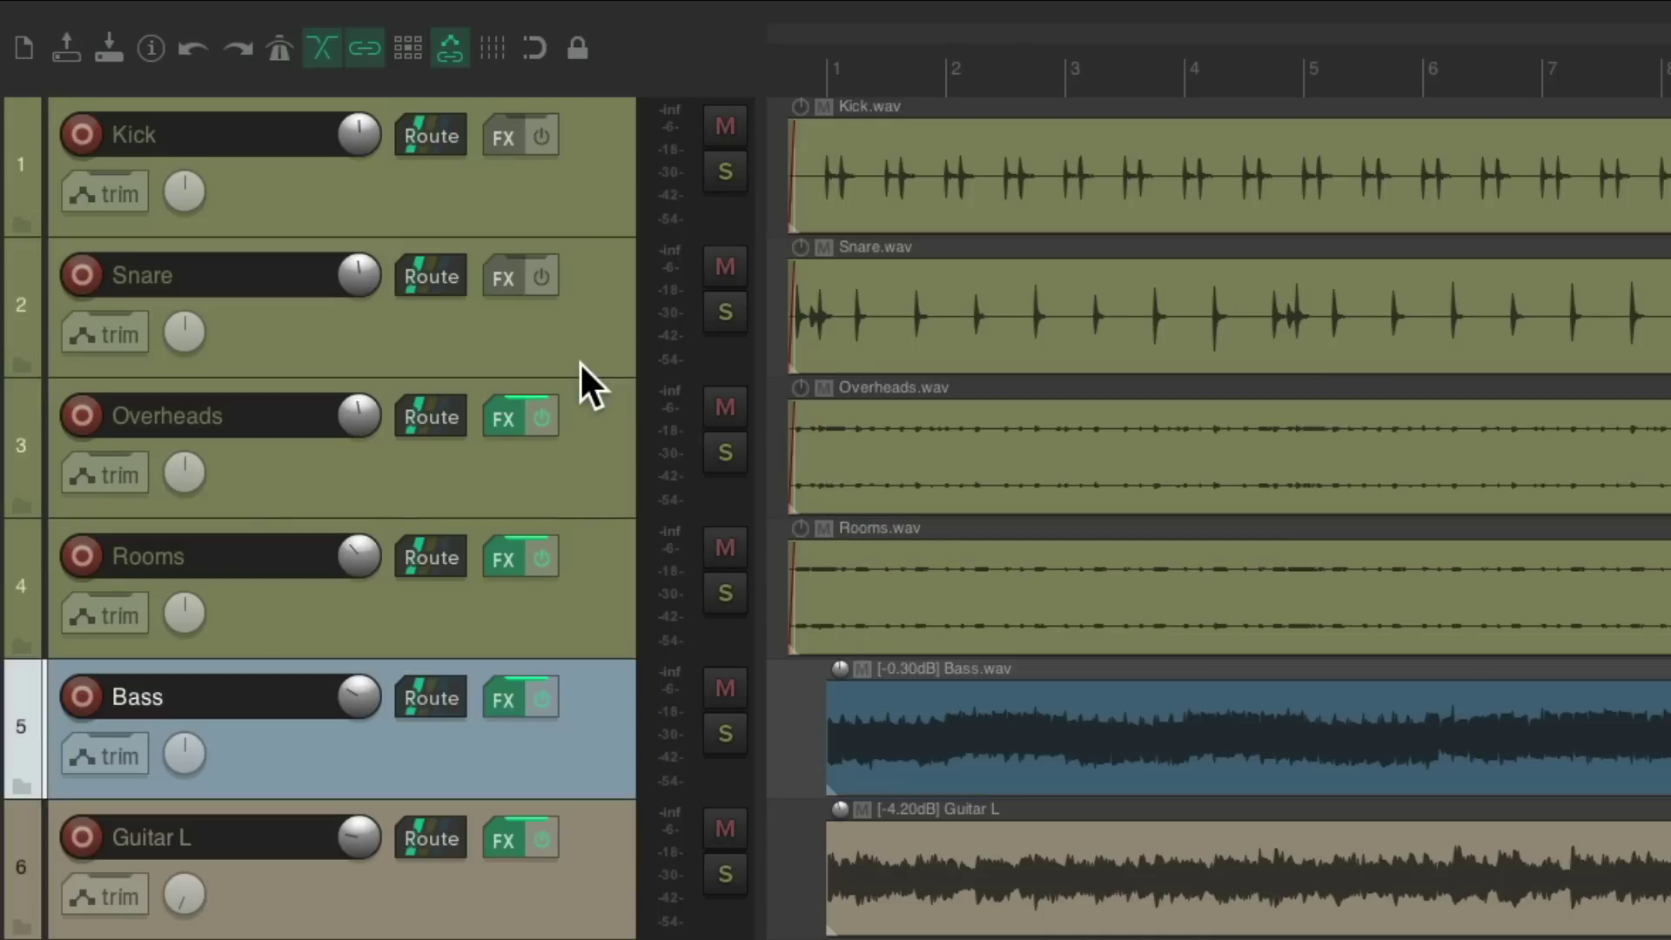
pyautogui.moveTo(592, 698); pyautogui.dragTo(596, 317)
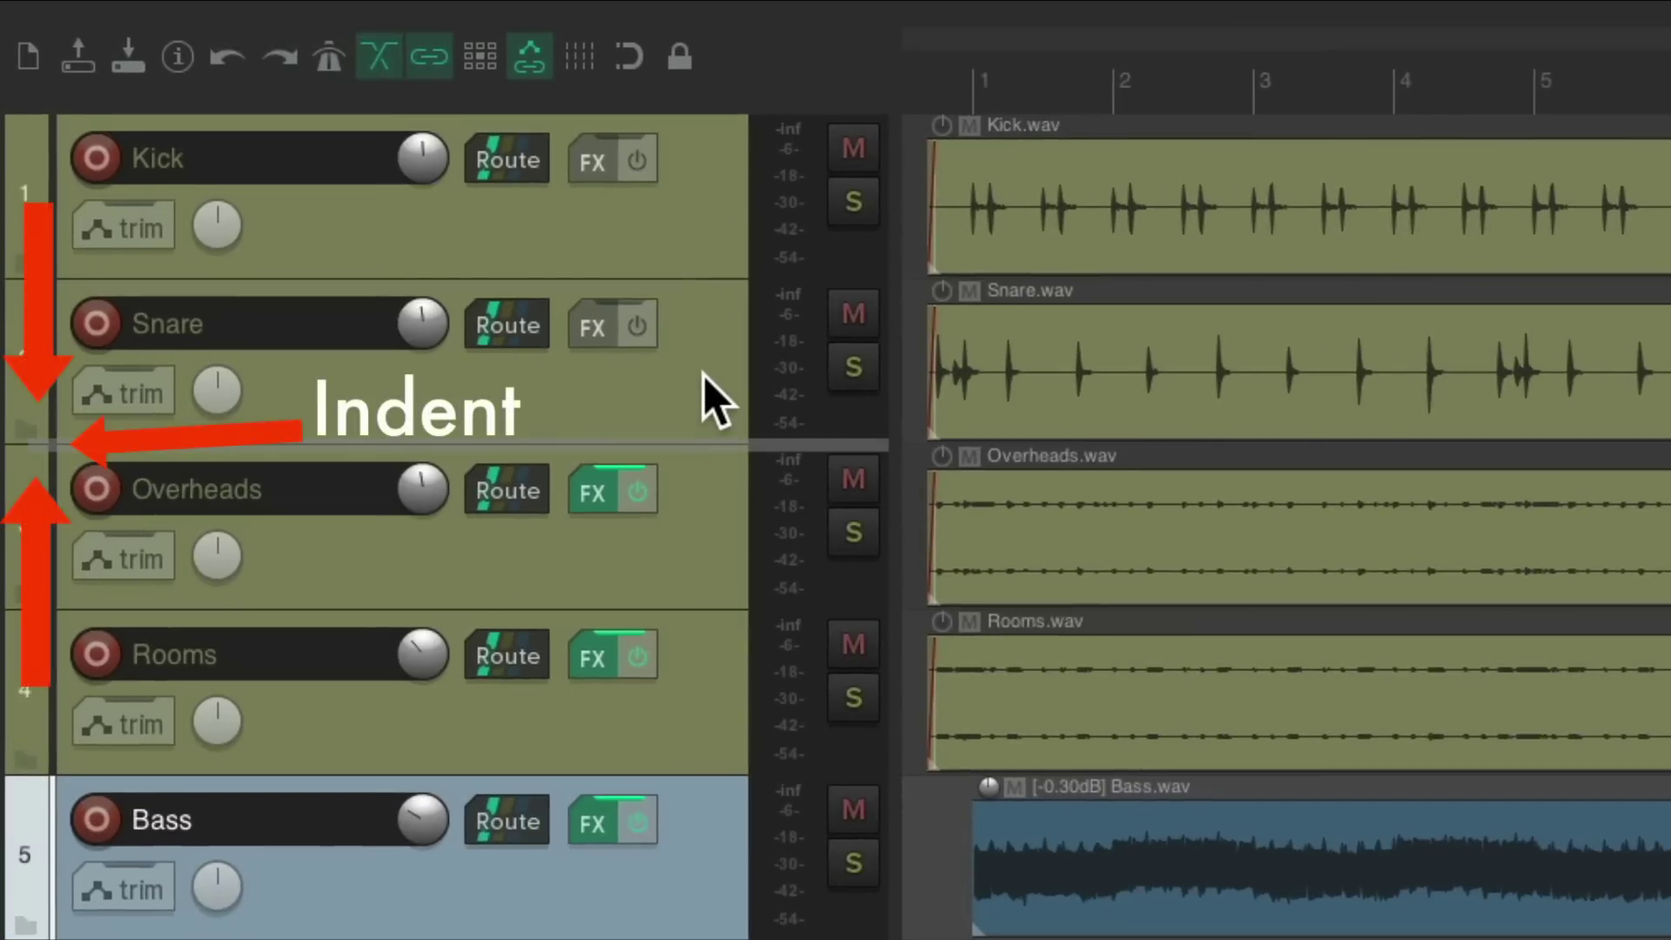
pyautogui.moveTo(704, 374); pyautogui.dragTo(704, 375)
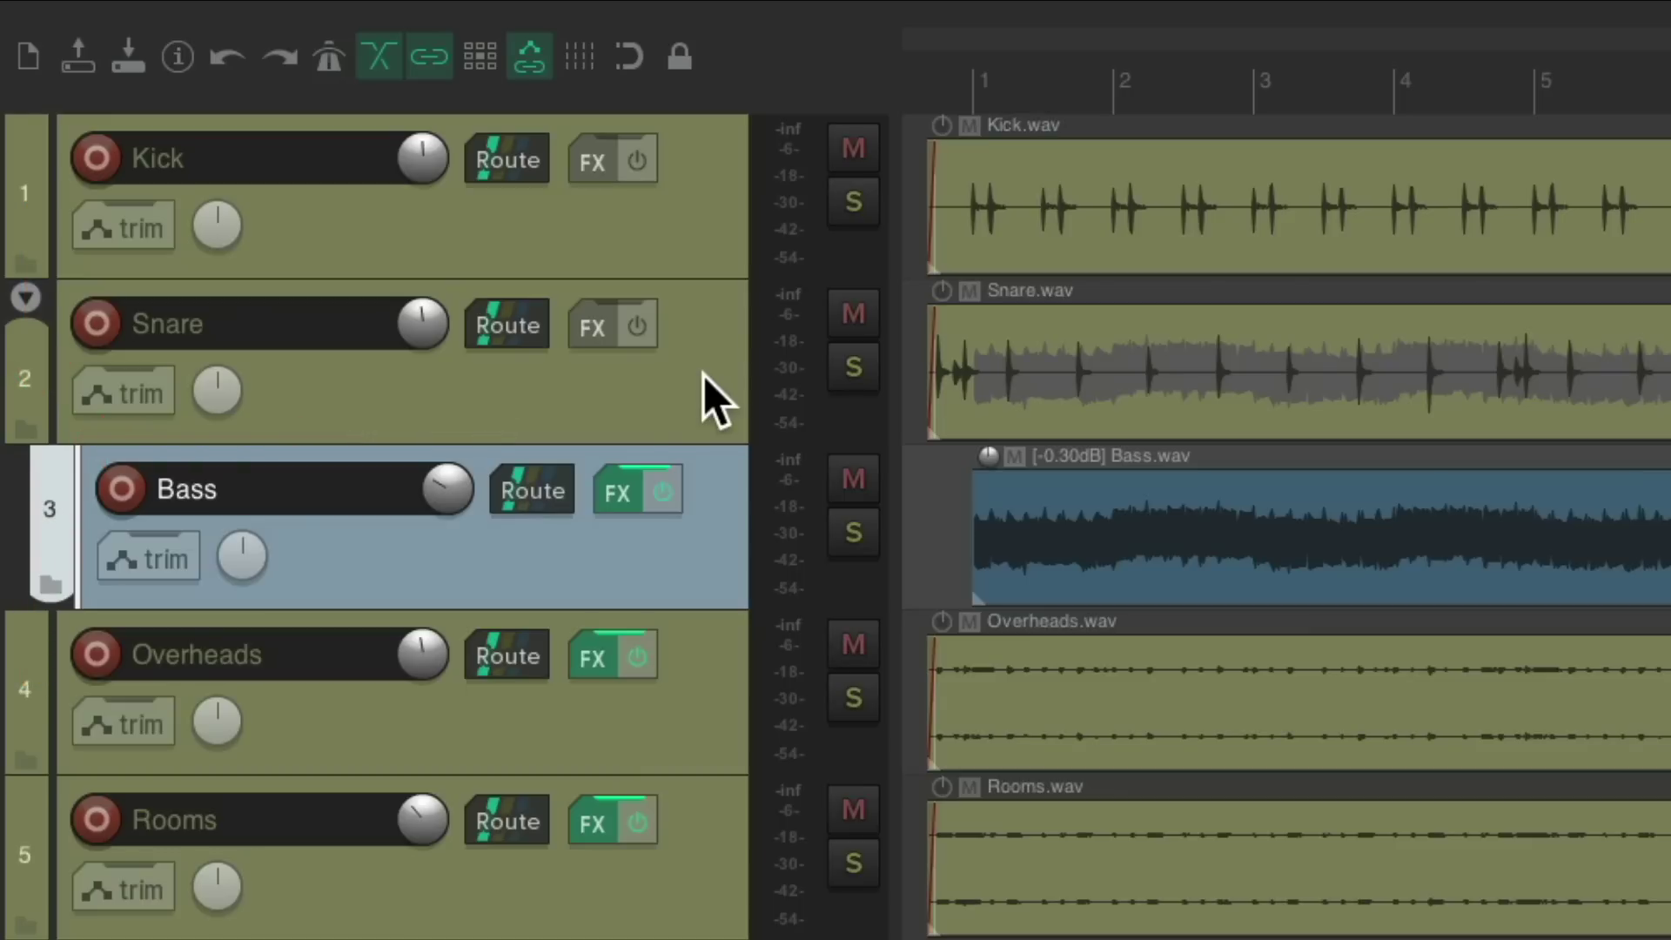
pyautogui.hotkey('ctrl', 'z')
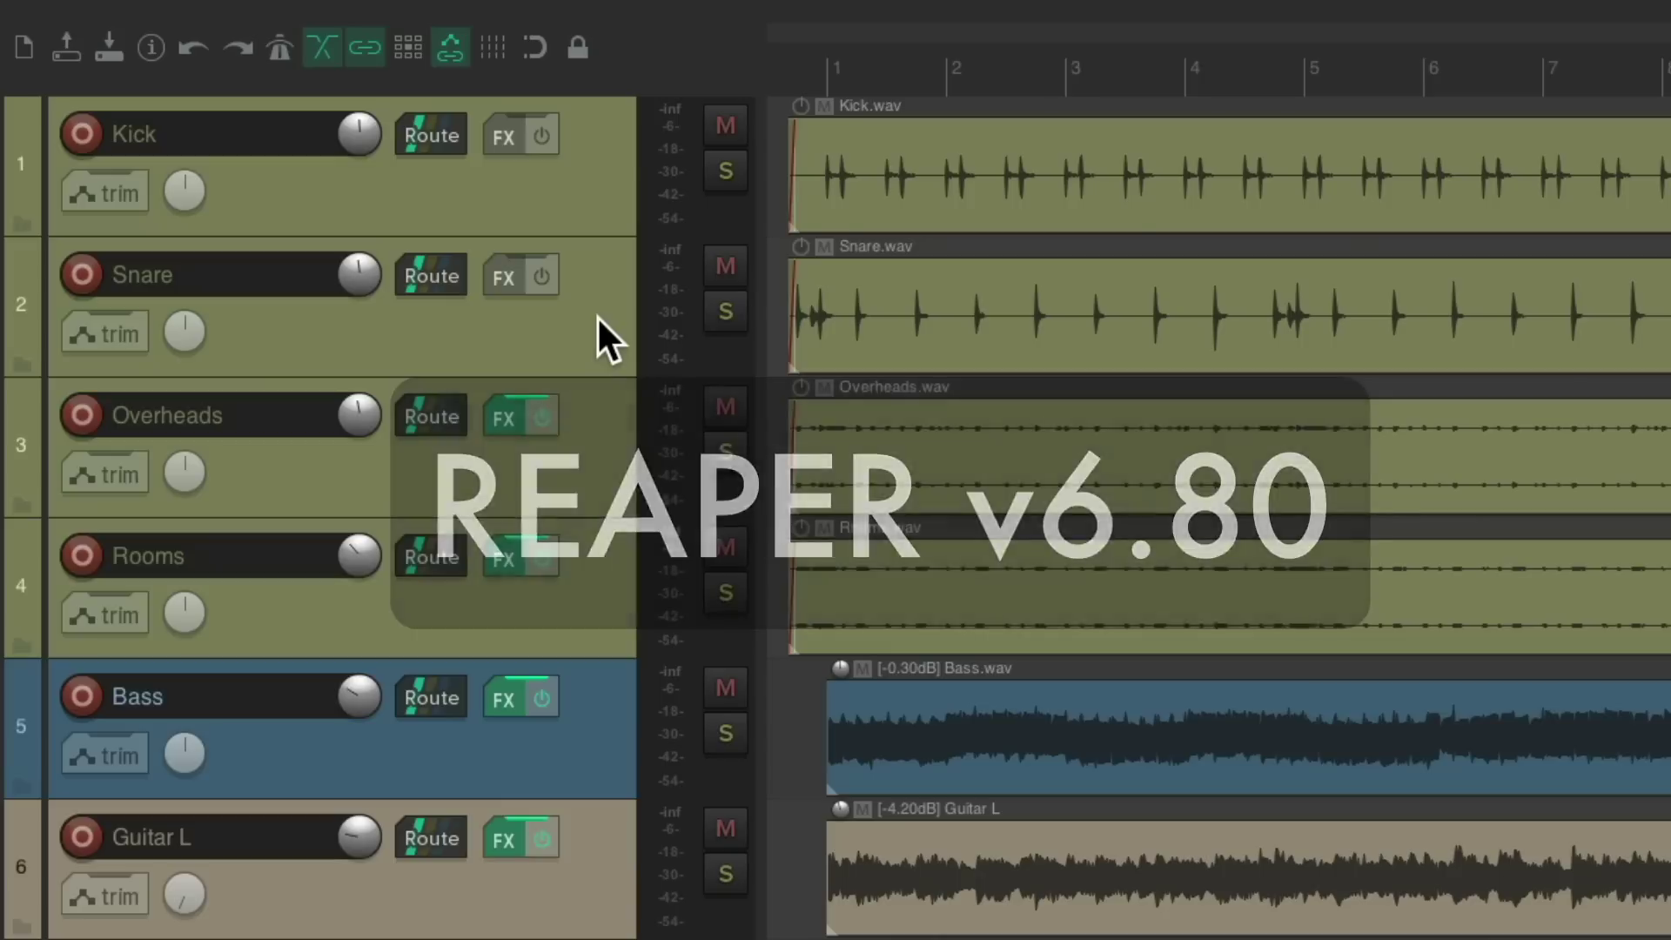
# - In Preferences > Track Control Panel, tick 'hold shift key to control folder creation' and confirm
pyautogui.moveTo(761, 17)
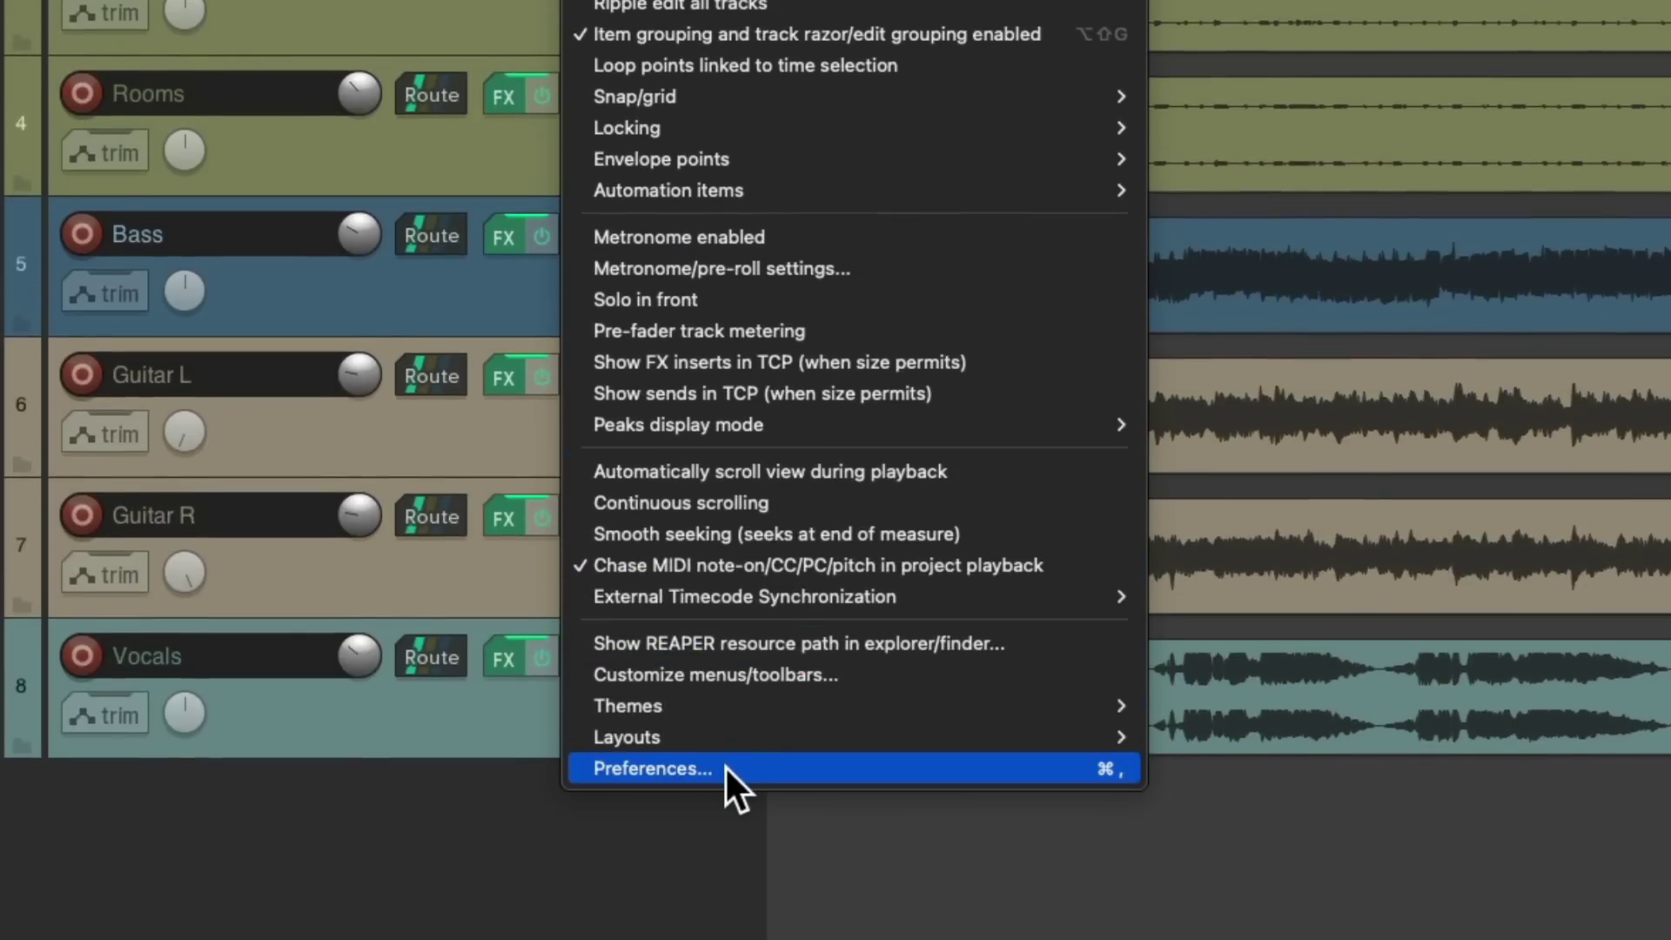
pyautogui.click(726, 769)
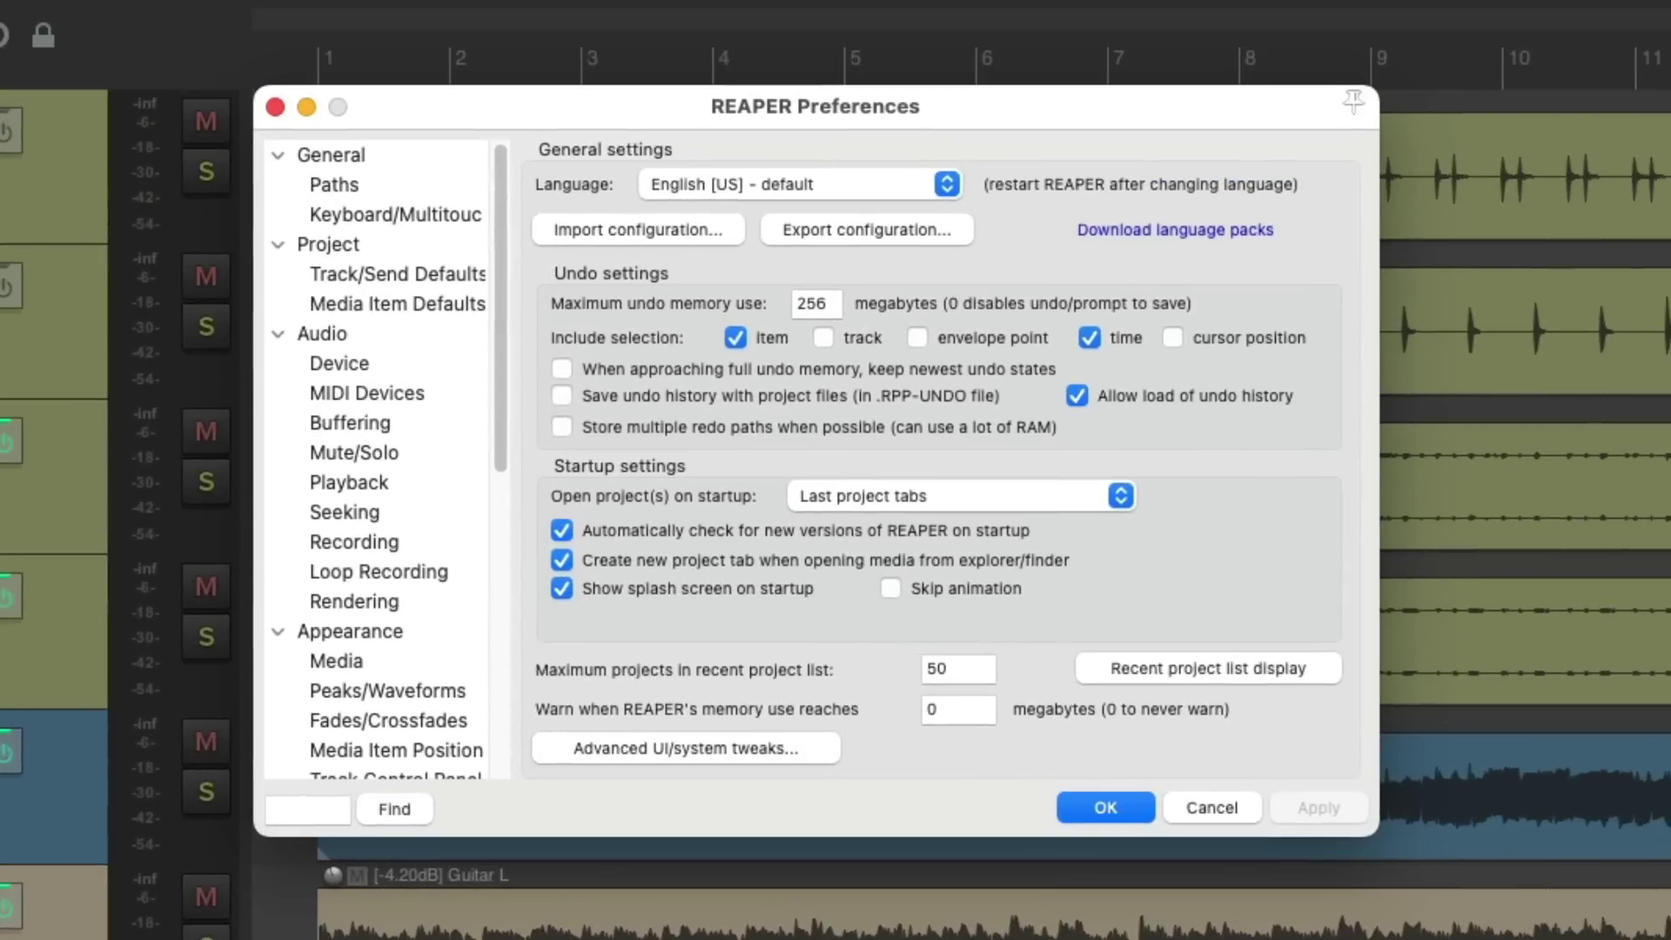
pyautogui.scroll(-5, 435, 618)
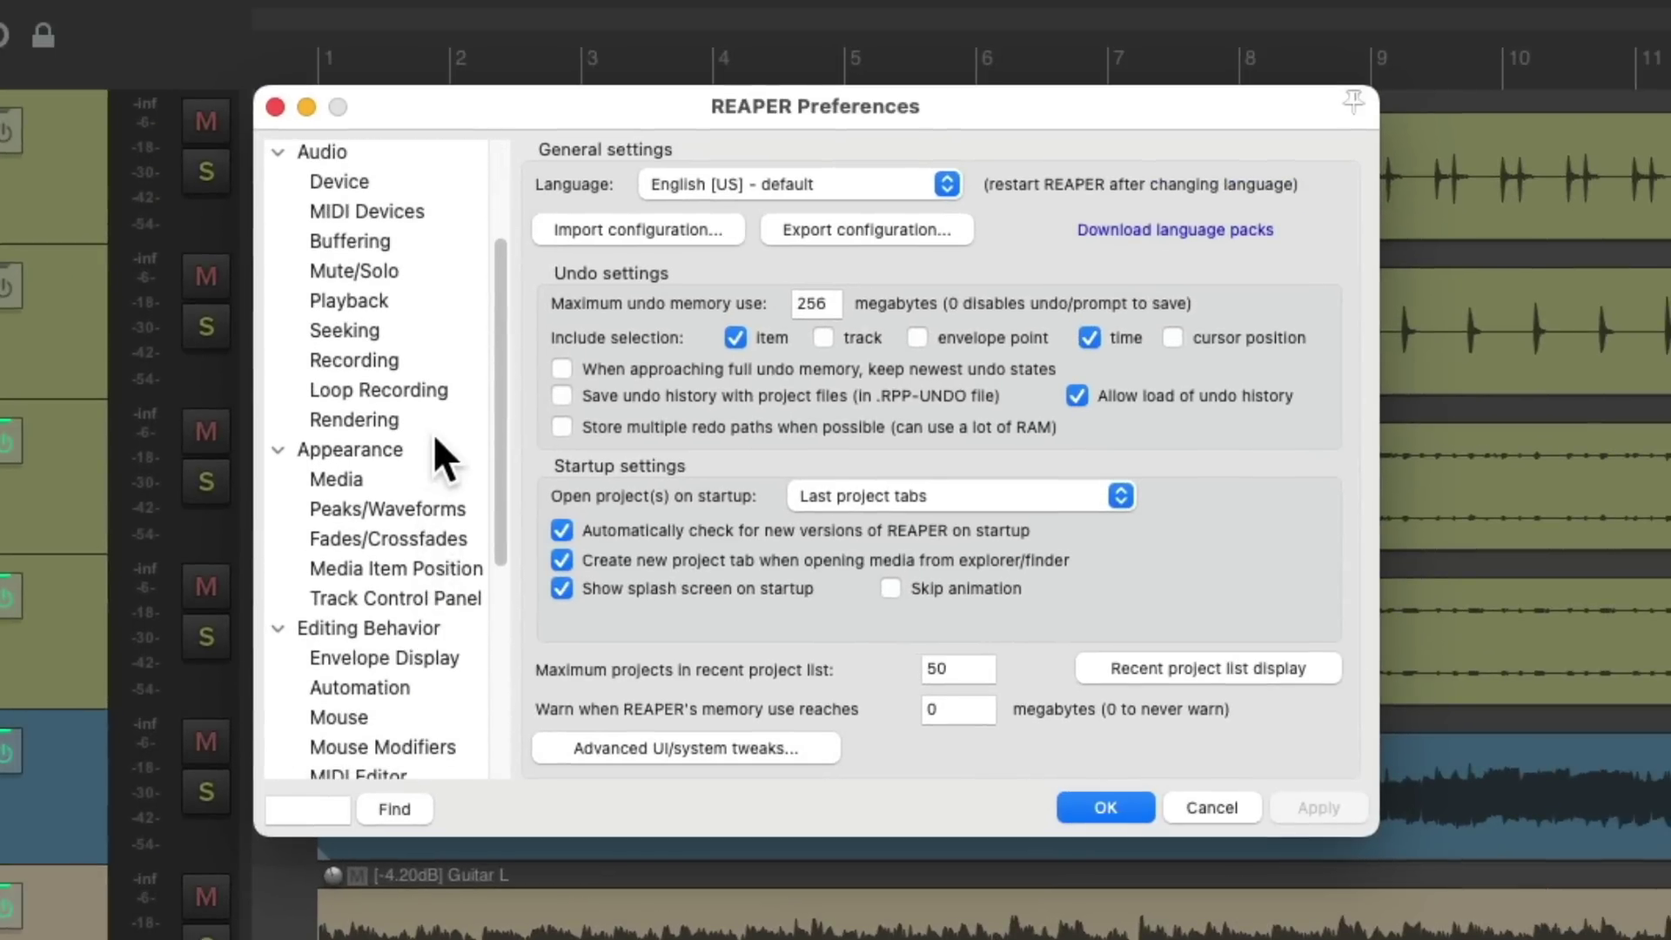
pyautogui.click(446, 600)
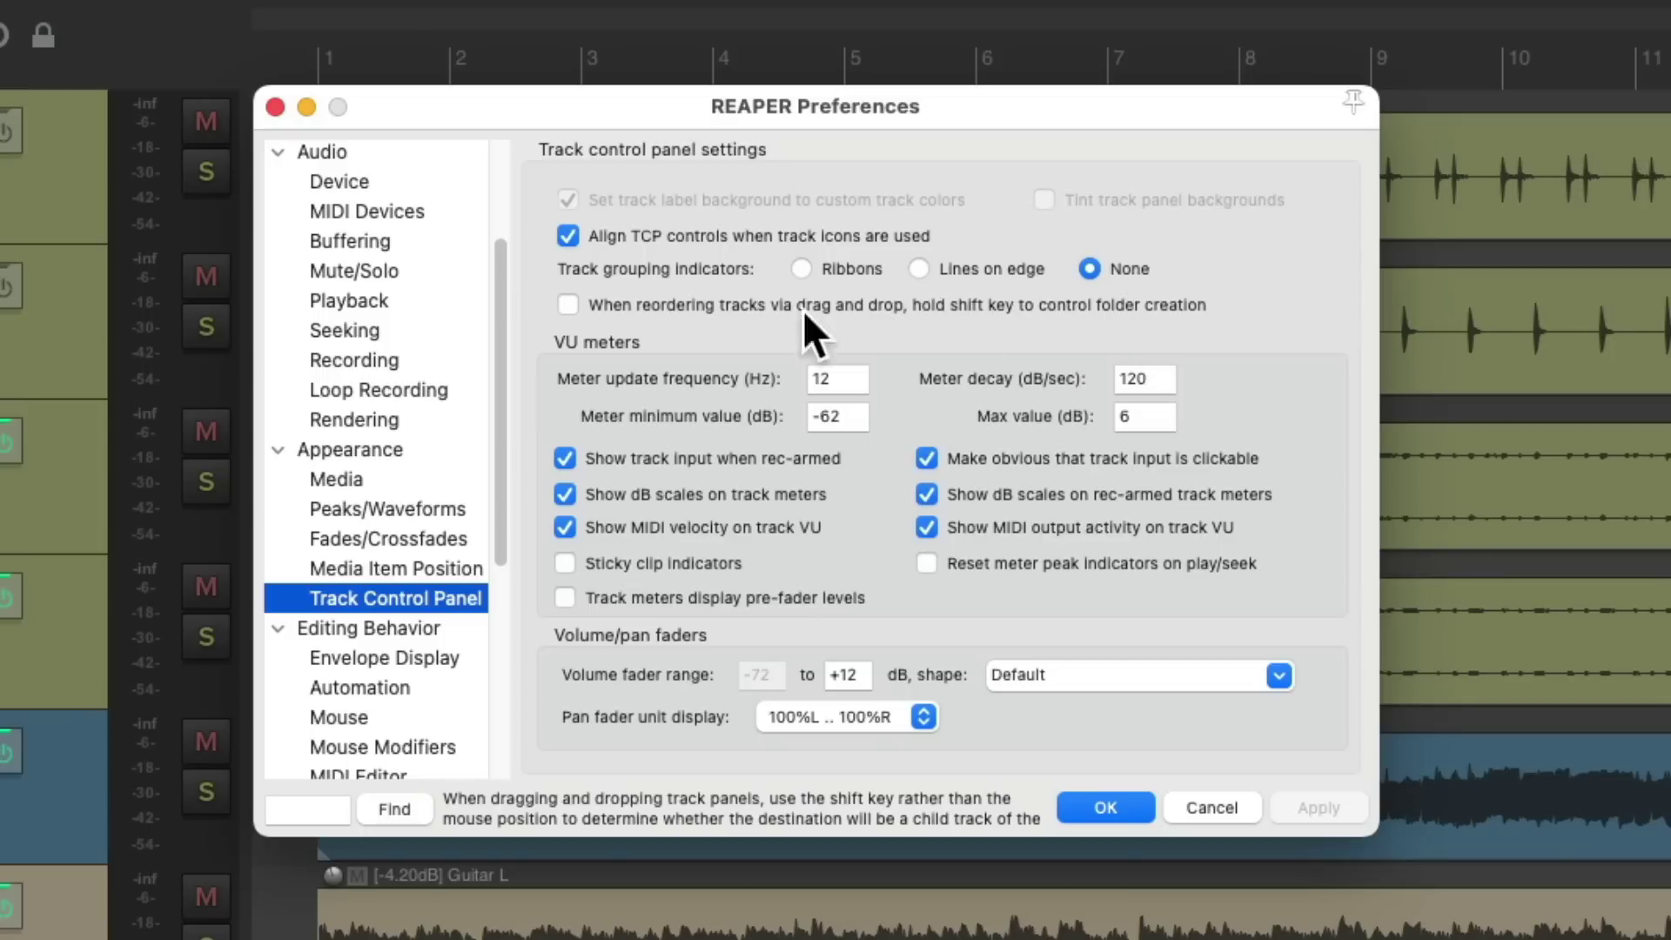
pyautogui.click(568, 302)
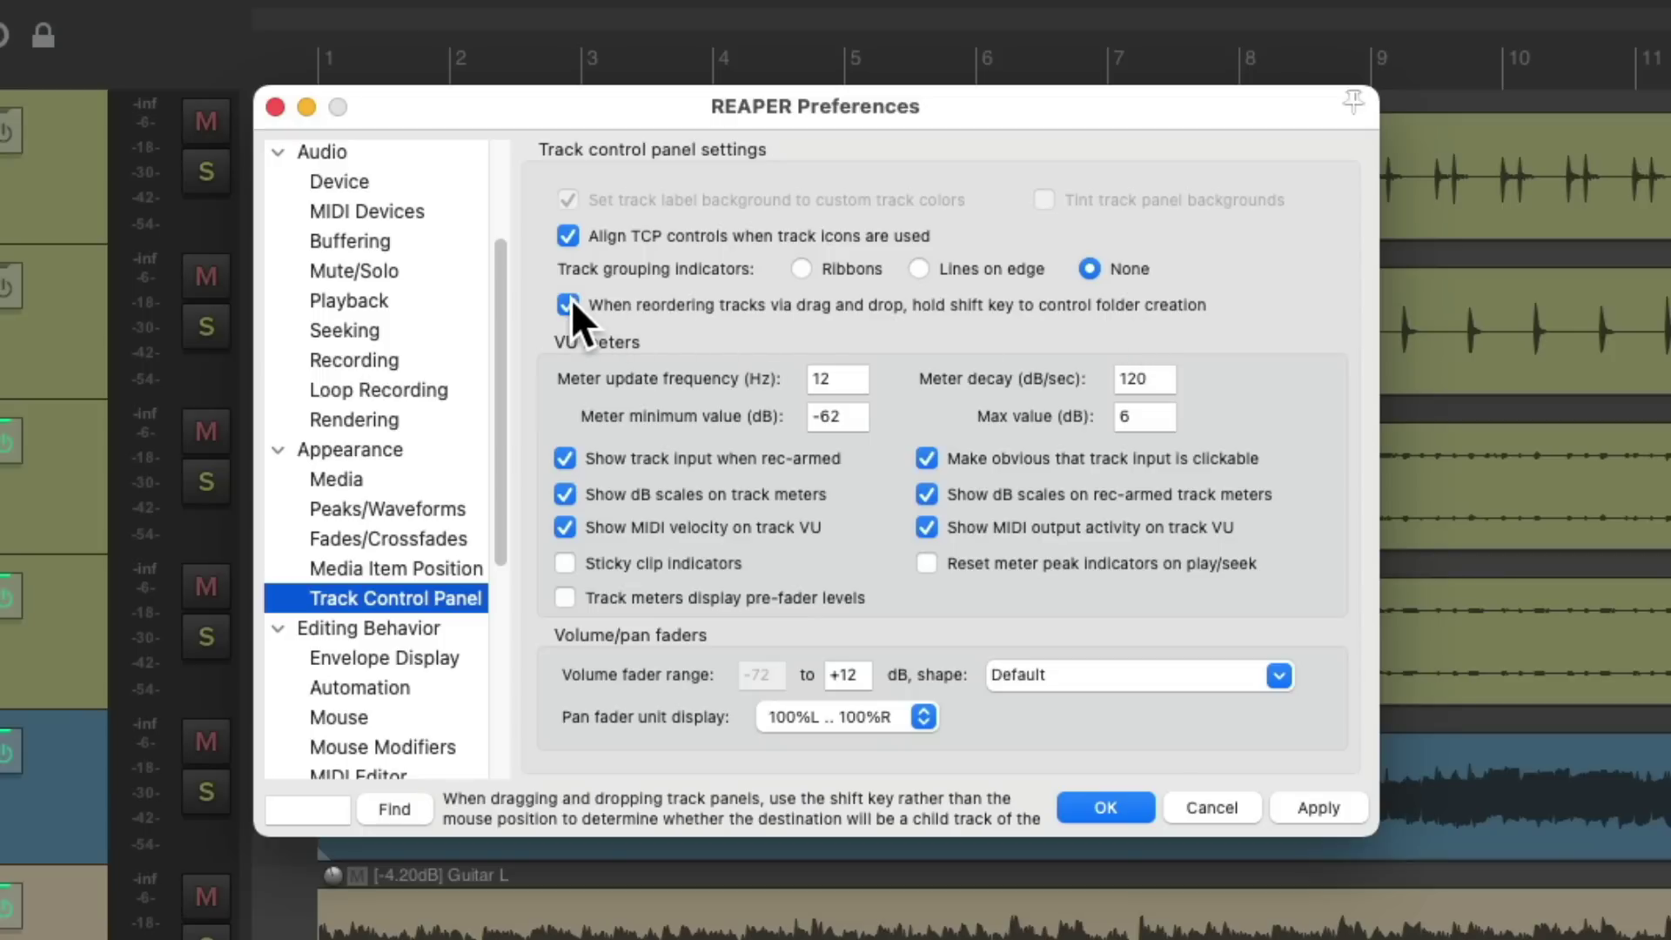
pyautogui.press('Return')
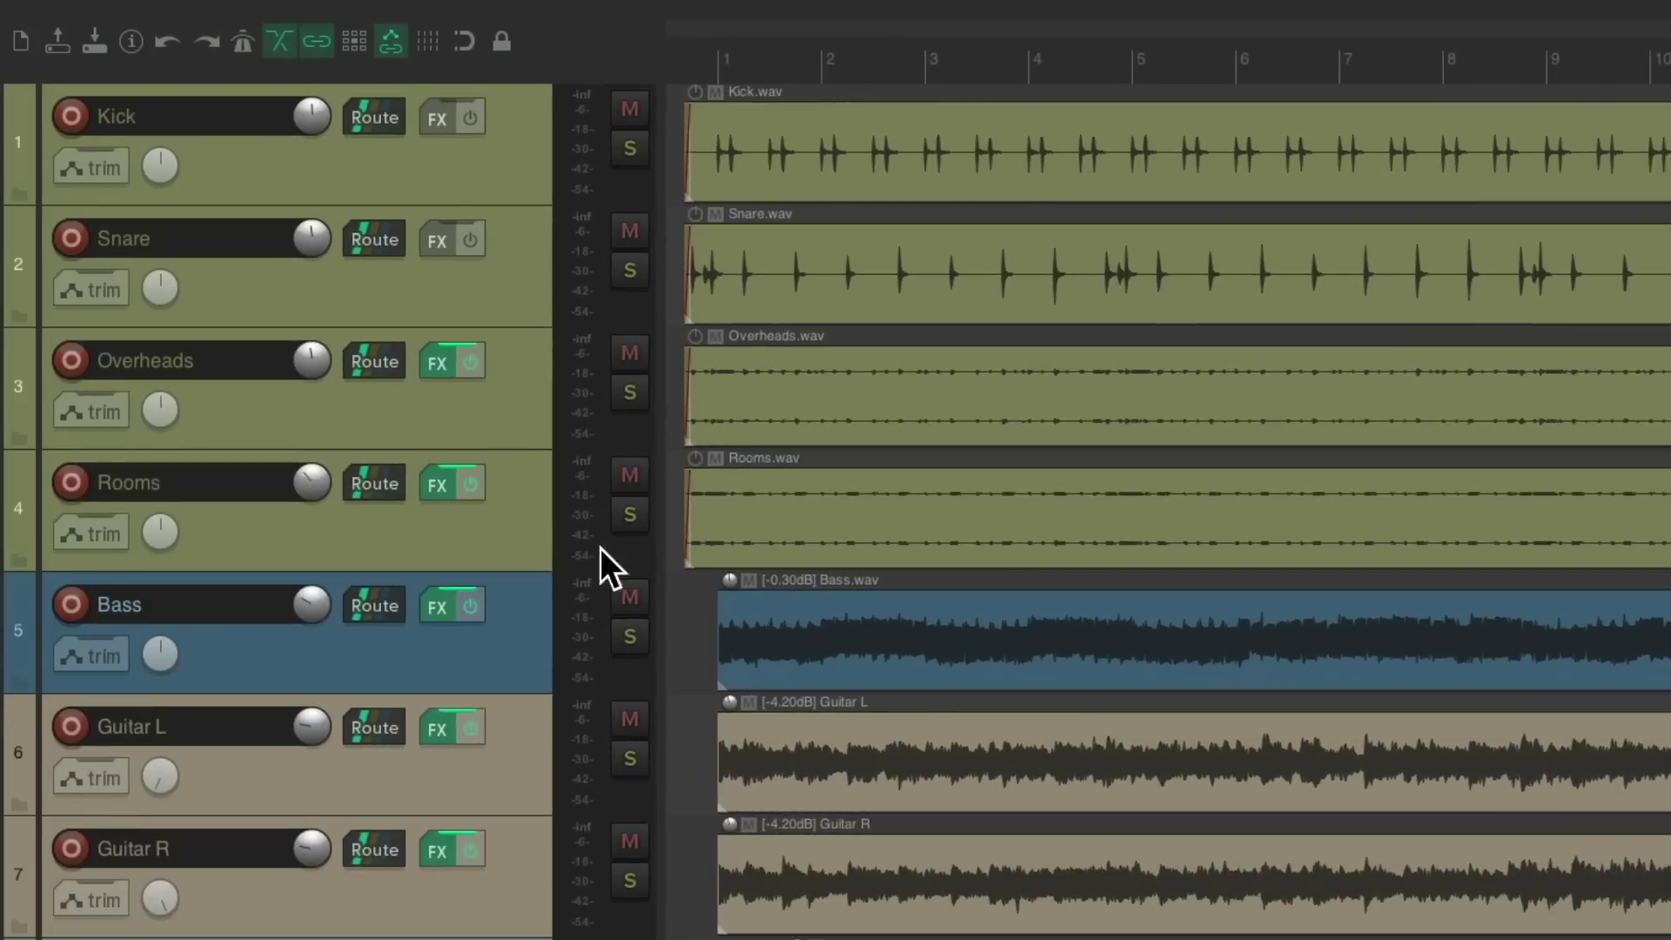
pyautogui.moveTo(525, 620); pyautogui.dragTo(506, 332)
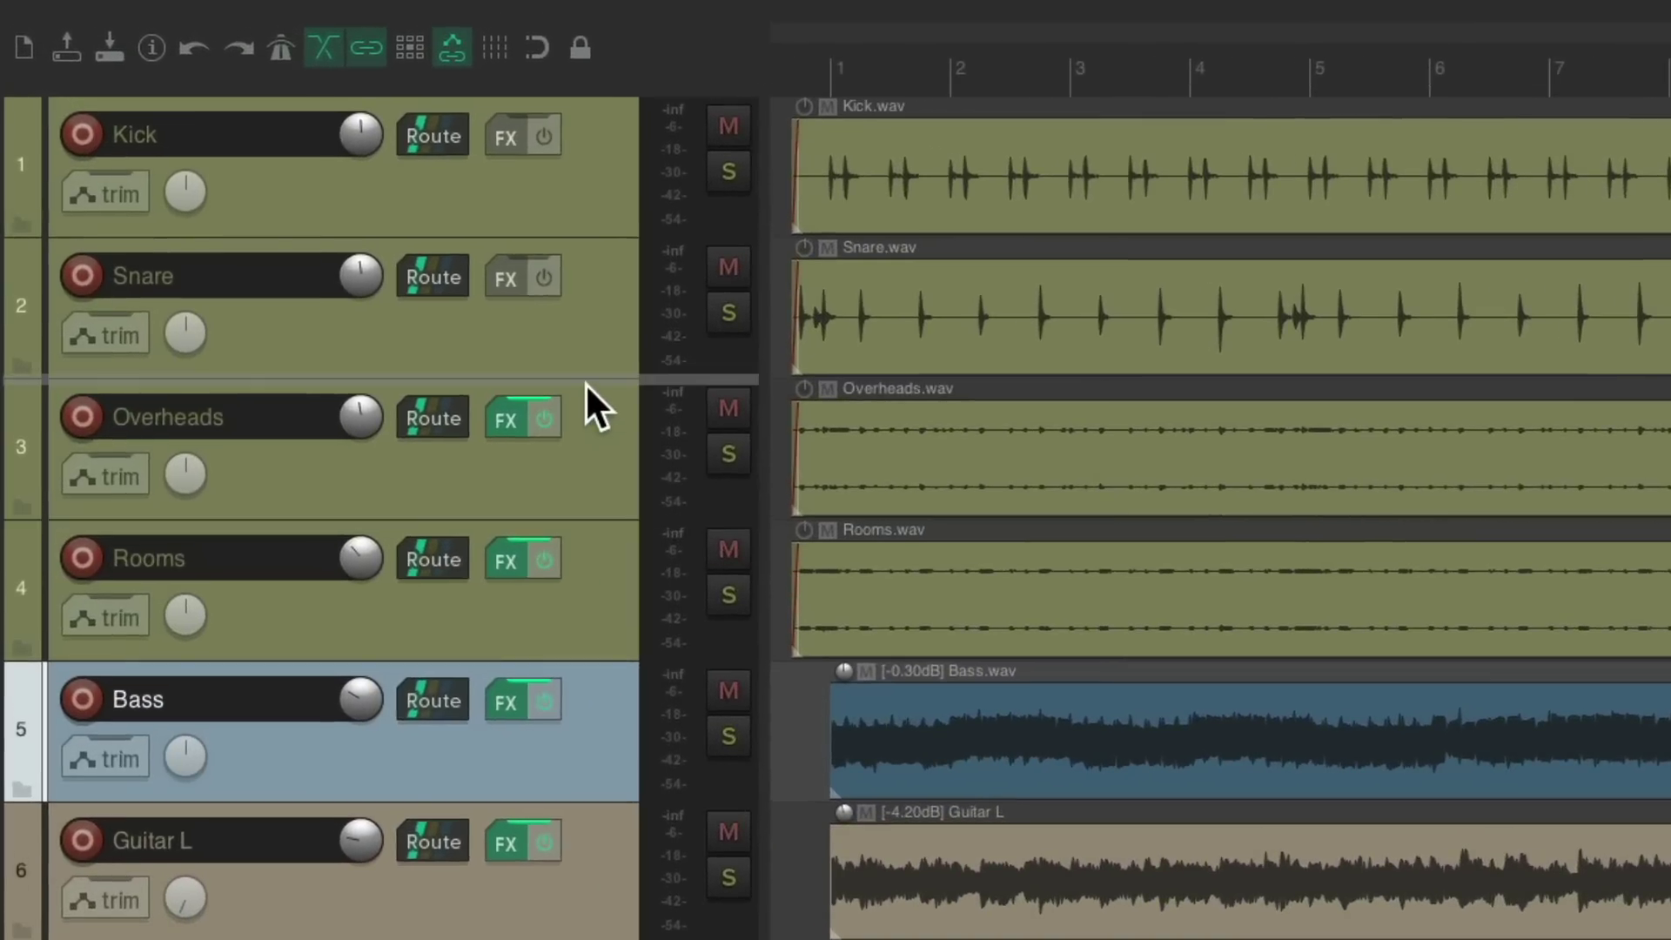
pyautogui.moveTo(585, 383); pyautogui.dragTo(571, 344)
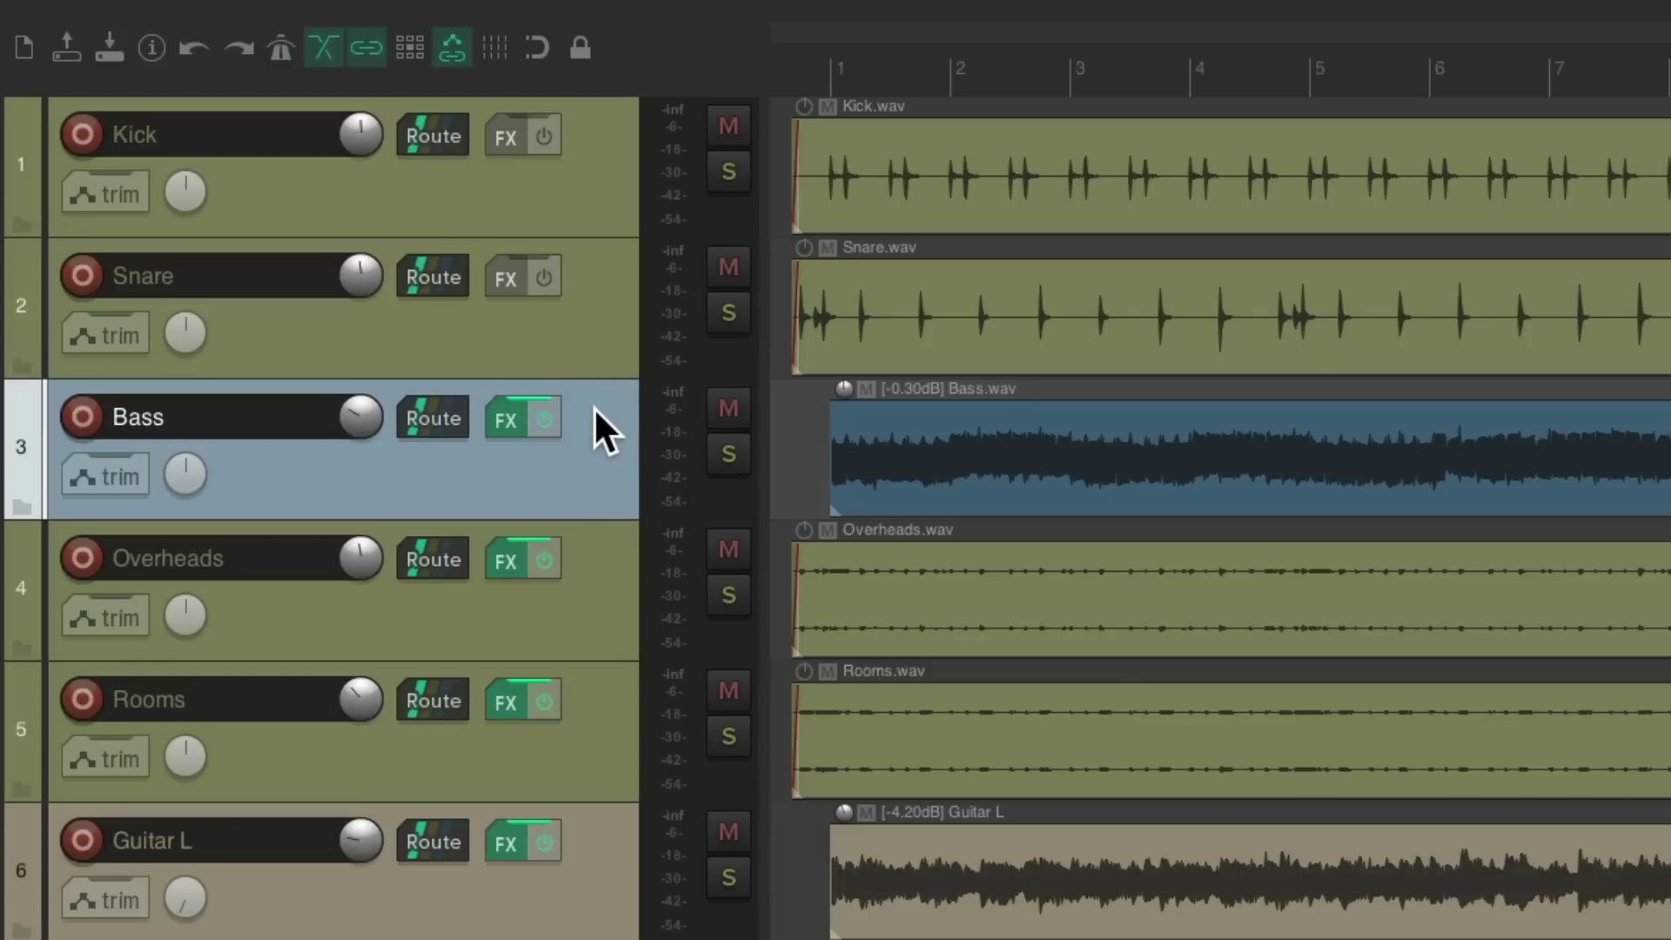
pyautogui.hotkey('ctrl', 'z')
pyautogui.click(596, 566)
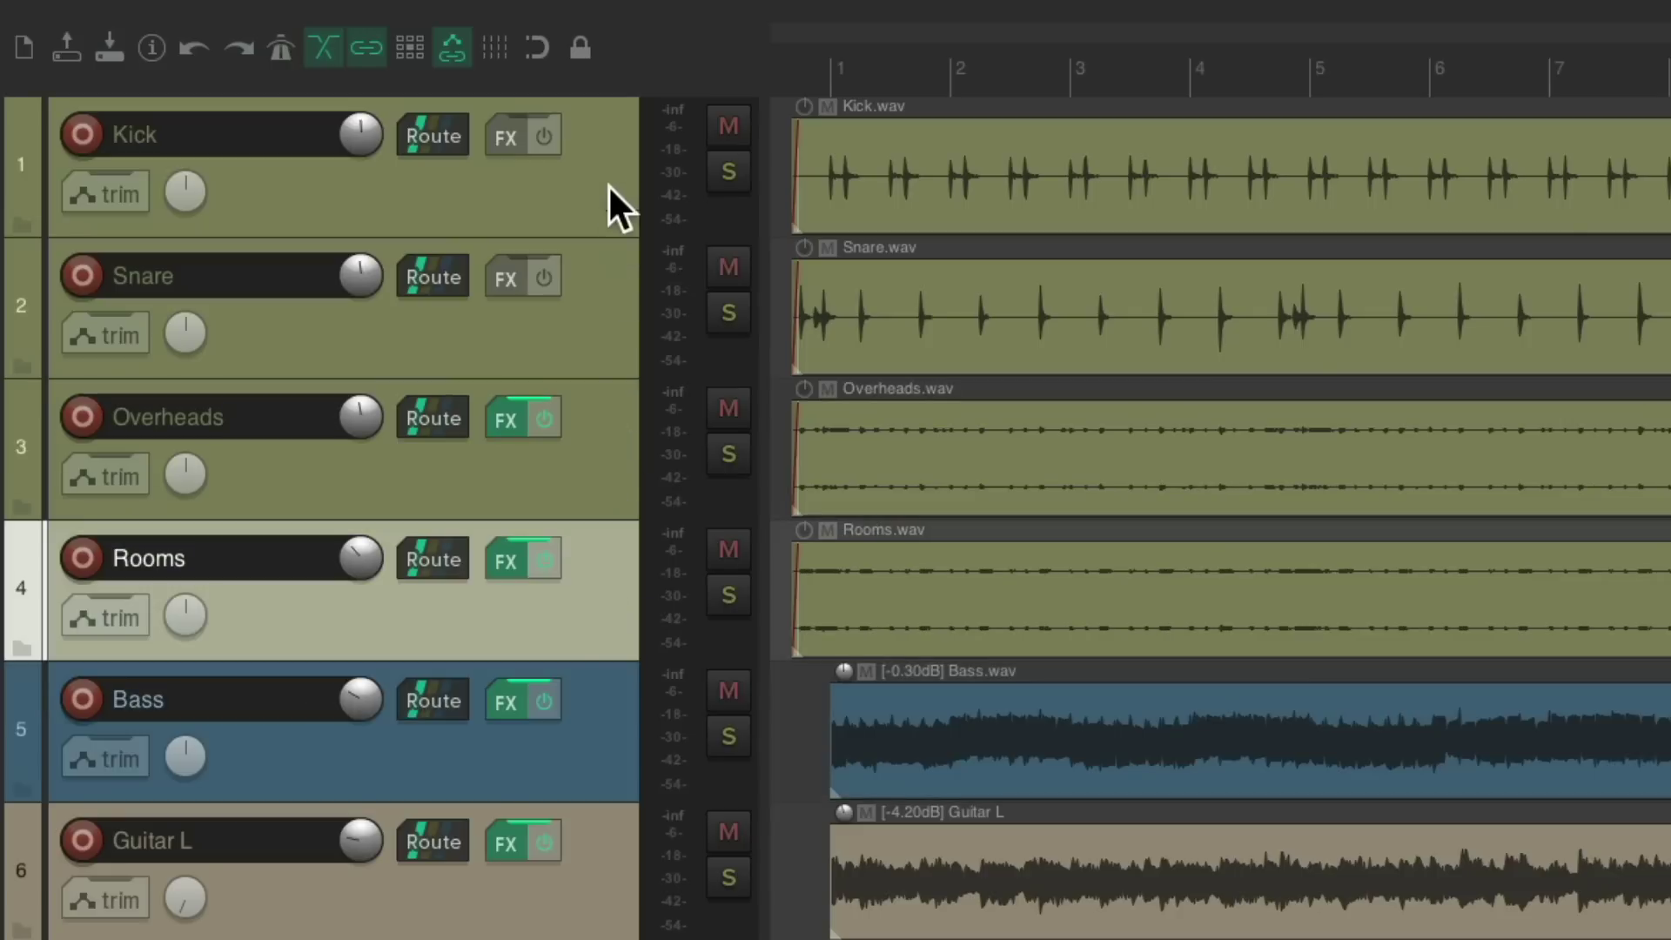
pyautogui.keyDown('shift'); pyautogui.click(604, 150); pyautogui.keyUp('shift')
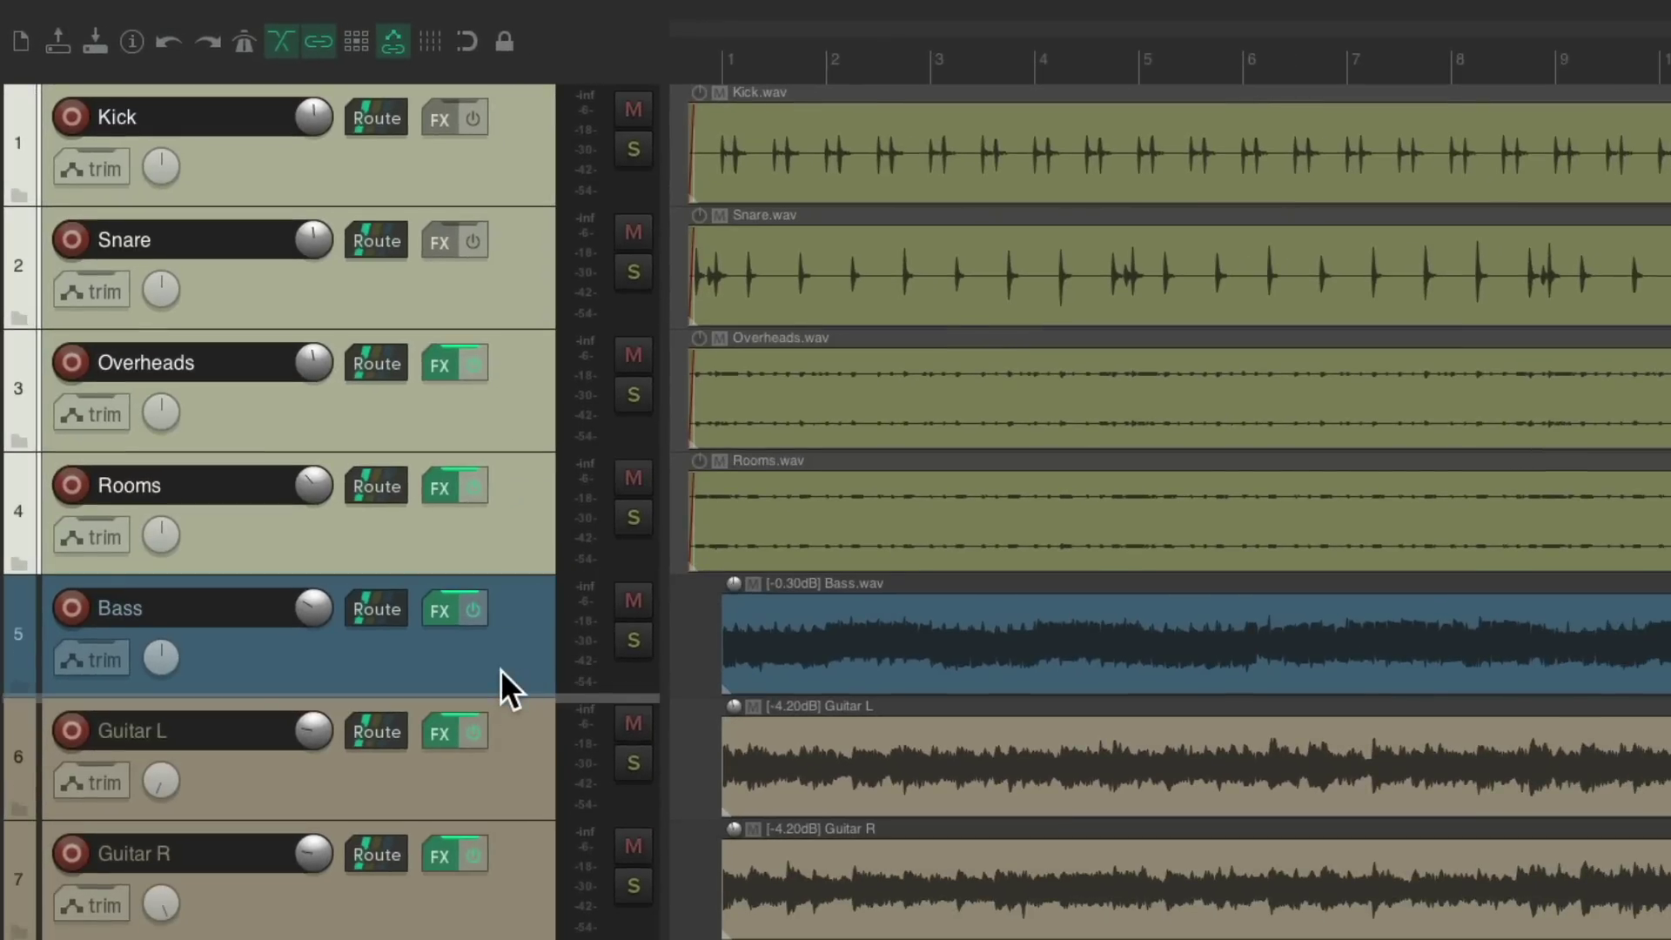
pyautogui.hotkey('ctrl', 'Up')
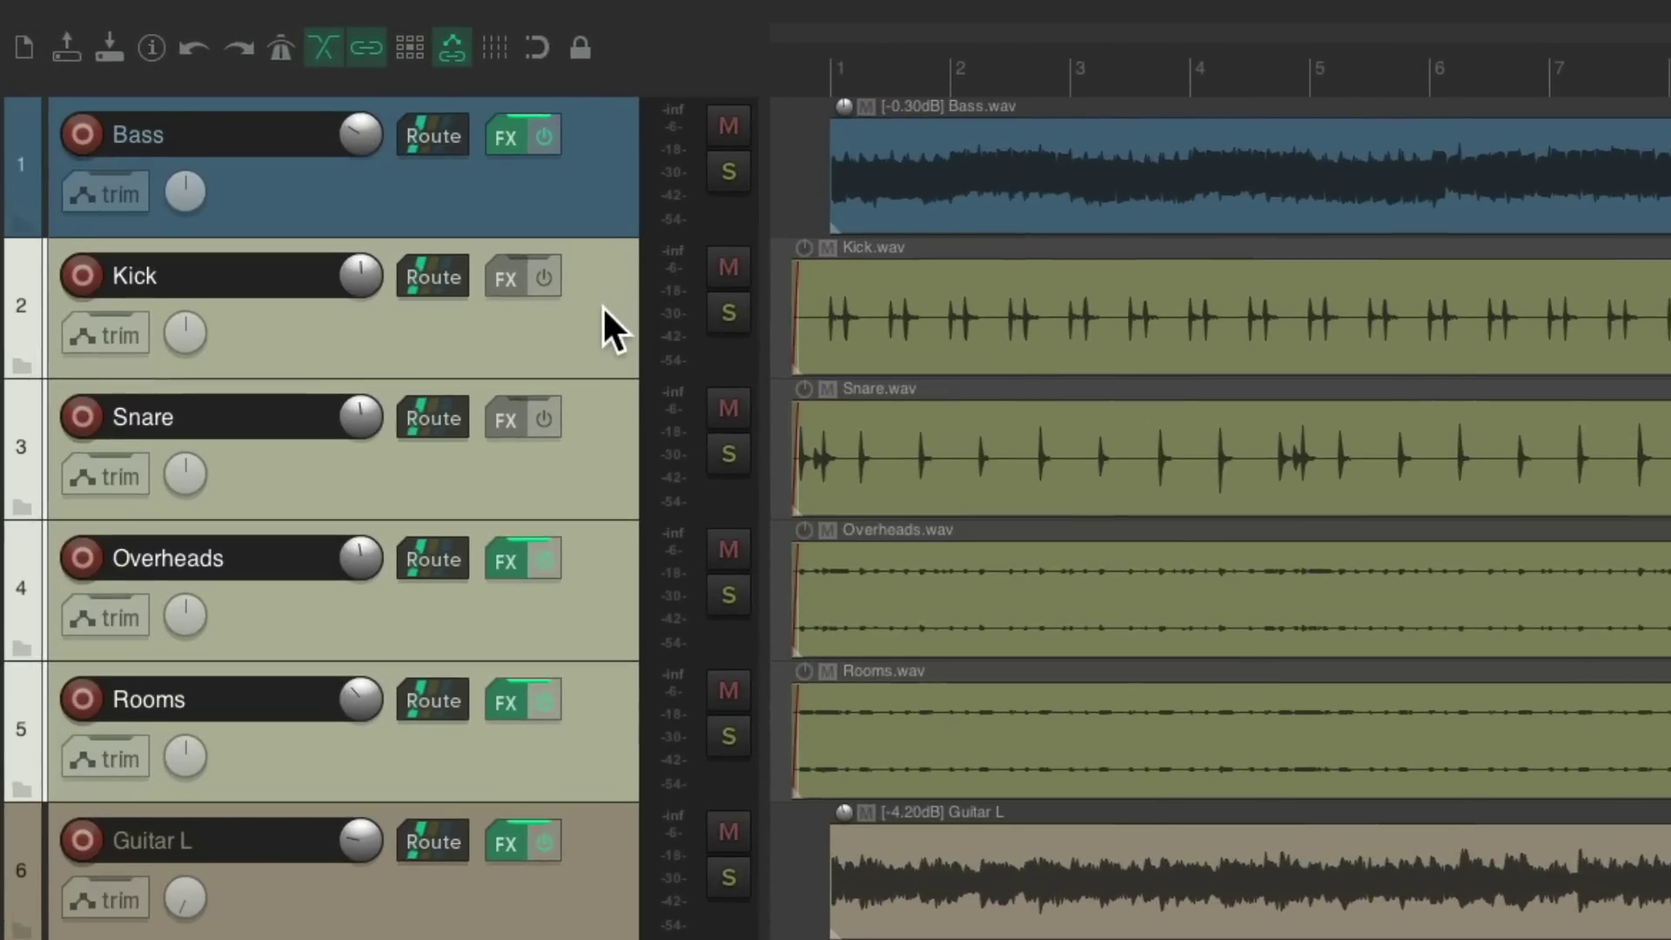
pyautogui.moveTo(525, 282); pyautogui.dragTo(591, 104)
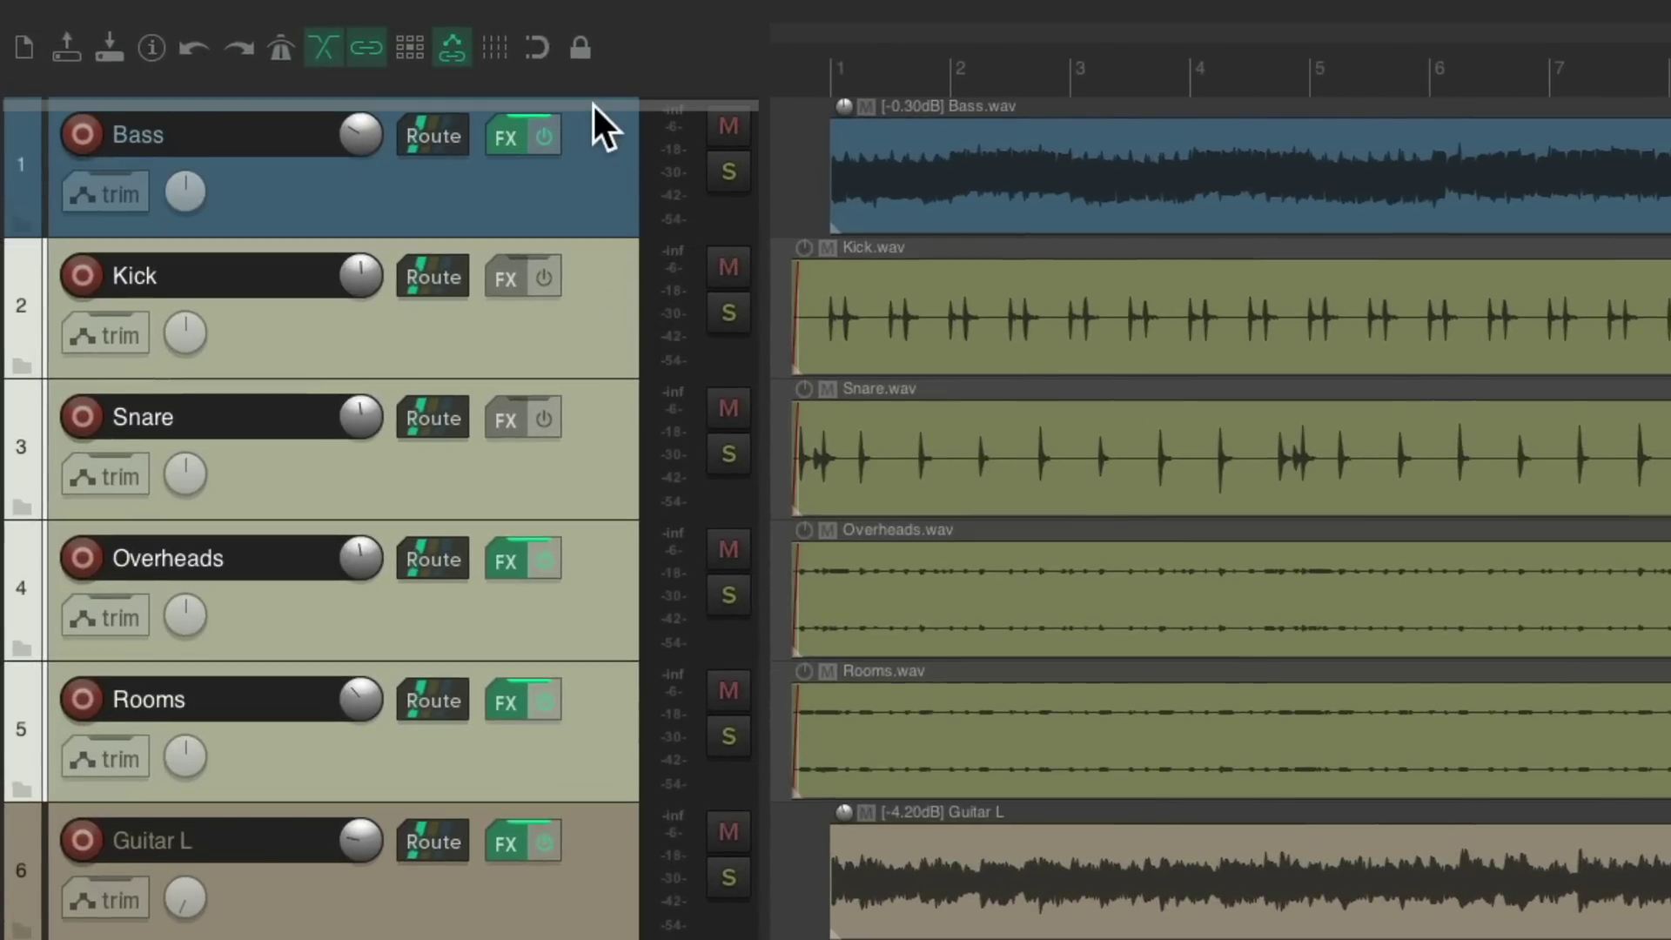
pyautogui.hotkey('ctrl', 'z')
pyautogui.click(592, 700)
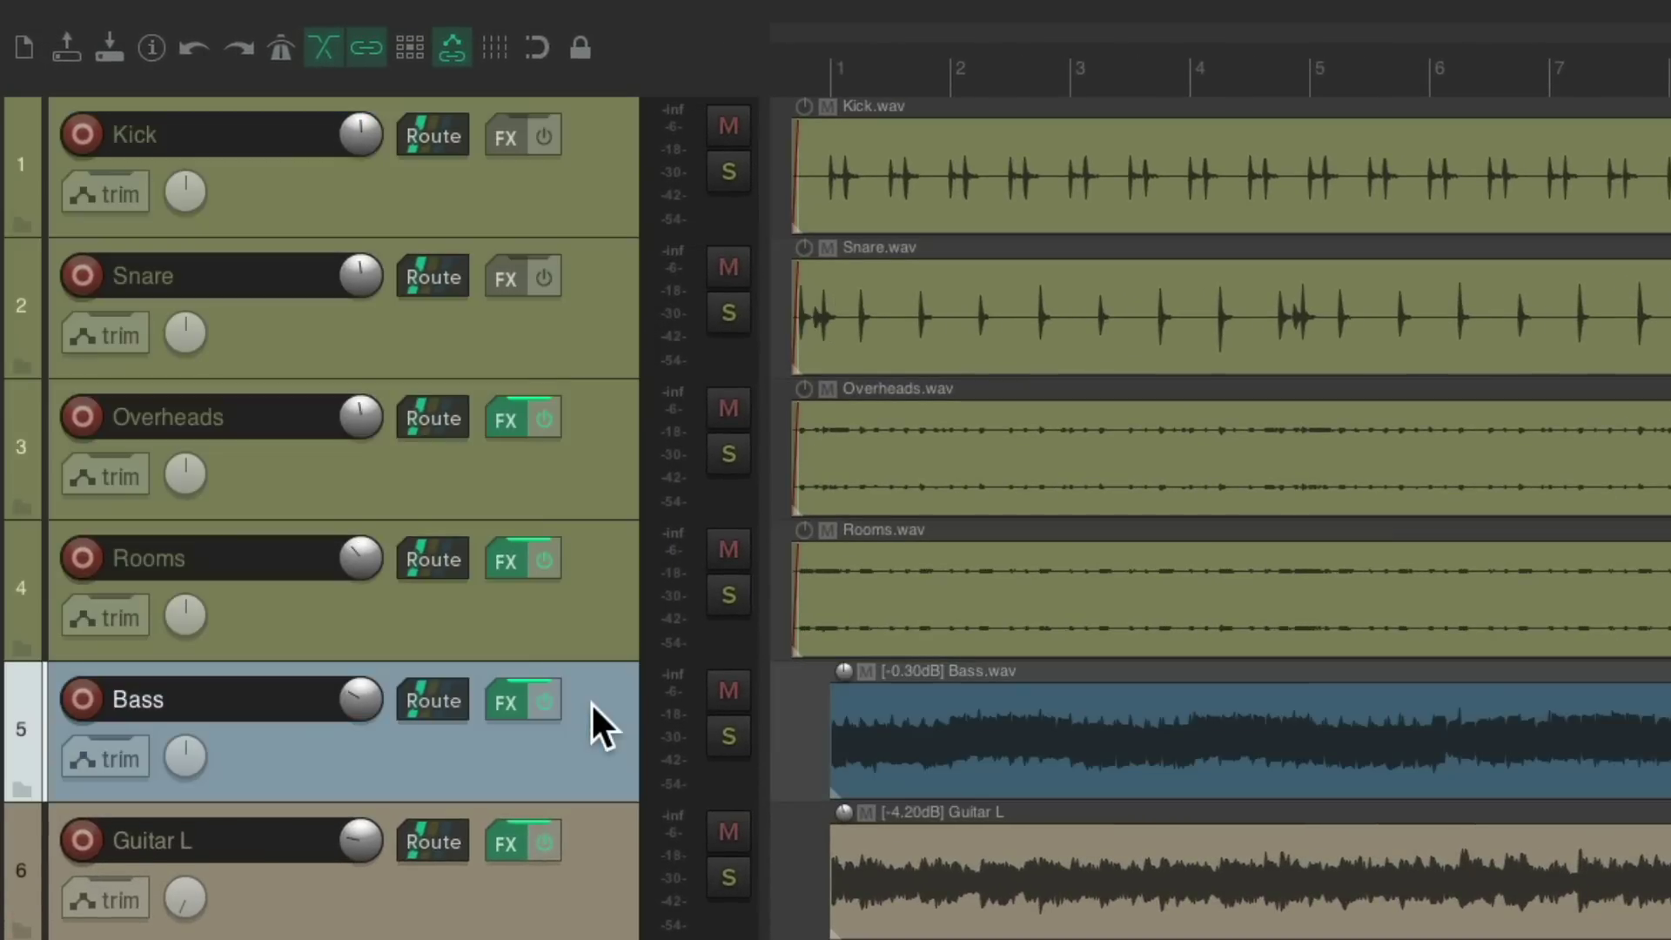
pyautogui.moveTo(591, 702); pyautogui.dragTo(575, 525)
pyautogui.hotkey('ctrl', 'z')
pyautogui.moveTo(599, 723); pyautogui.dragTo(600, 517)
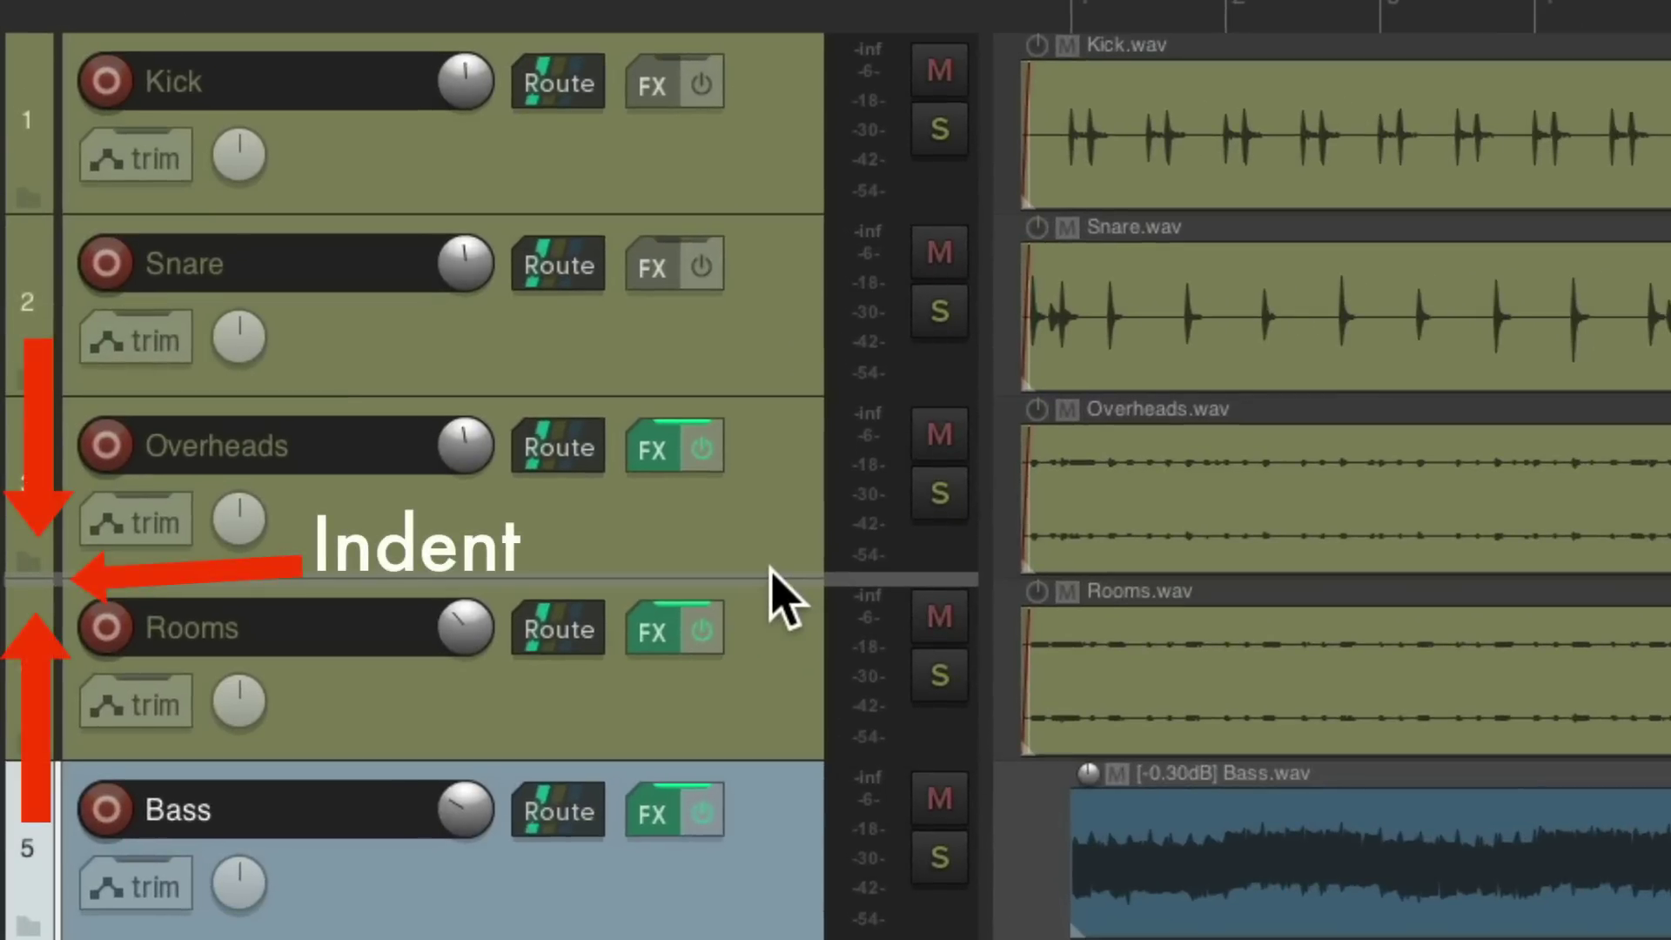
pyautogui.moveTo(783, 601); pyautogui.dragTo(784, 604)
pyautogui.hotkey('ctrl', 'z')
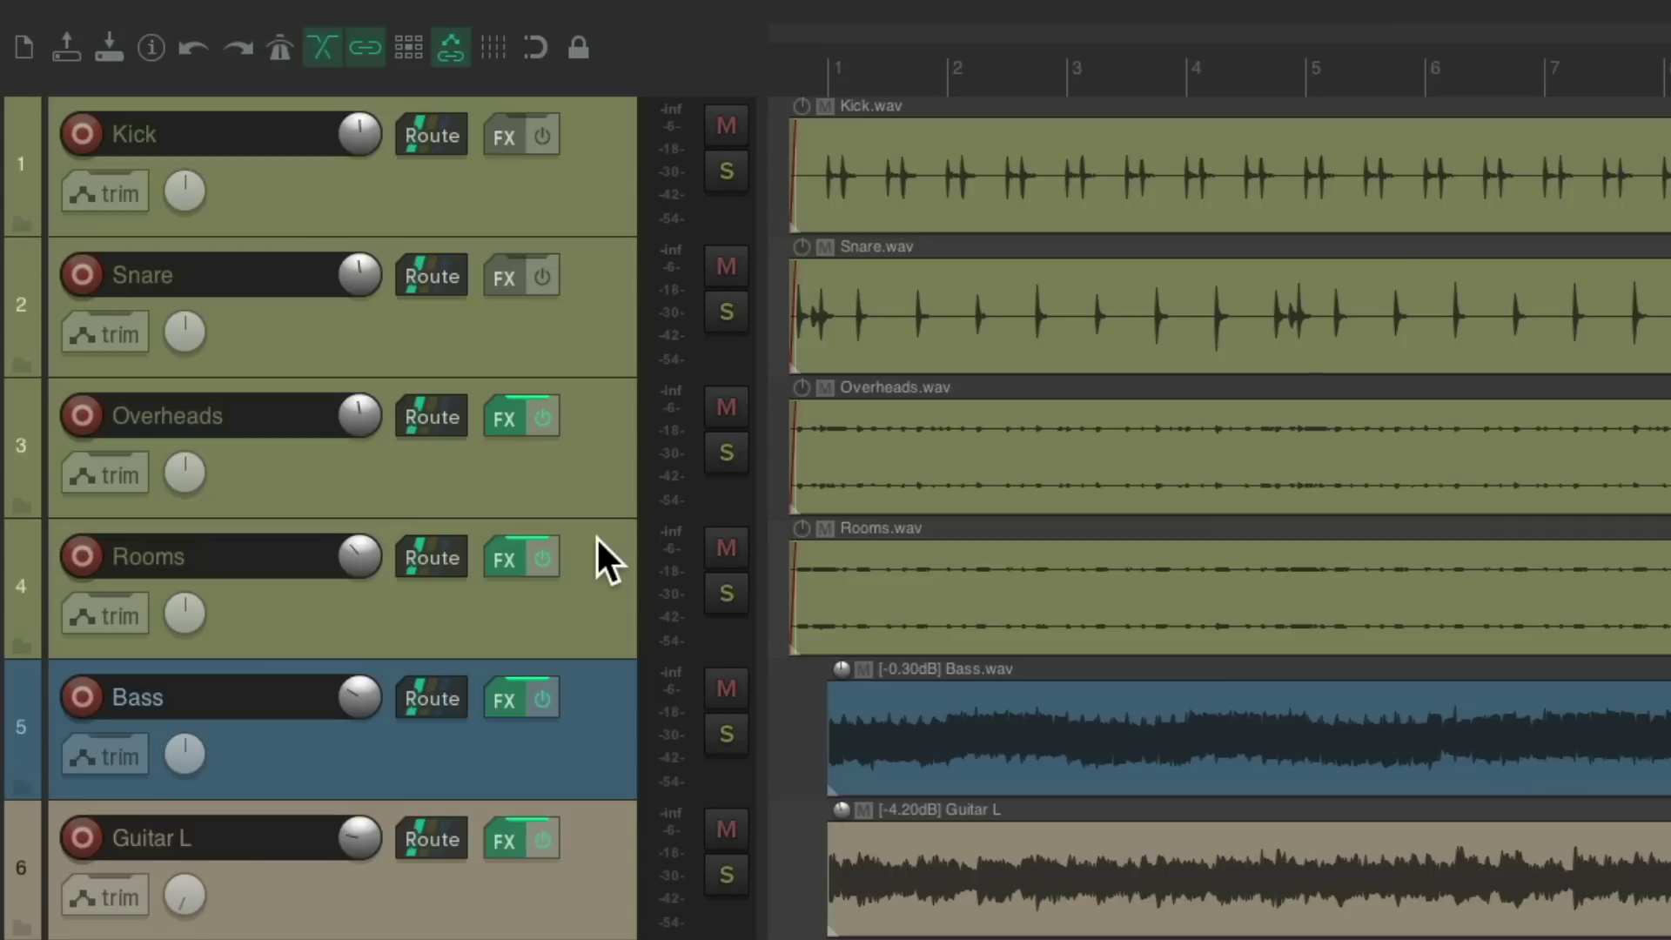
# - Insert a new empty track with Ctrl+T and move it to the top above Kick
pyautogui.click(574, 152)
pyautogui.hotkey('ctrl', 't')
pyautogui.moveTo(594, 261); pyautogui.dragTo(576, 131)
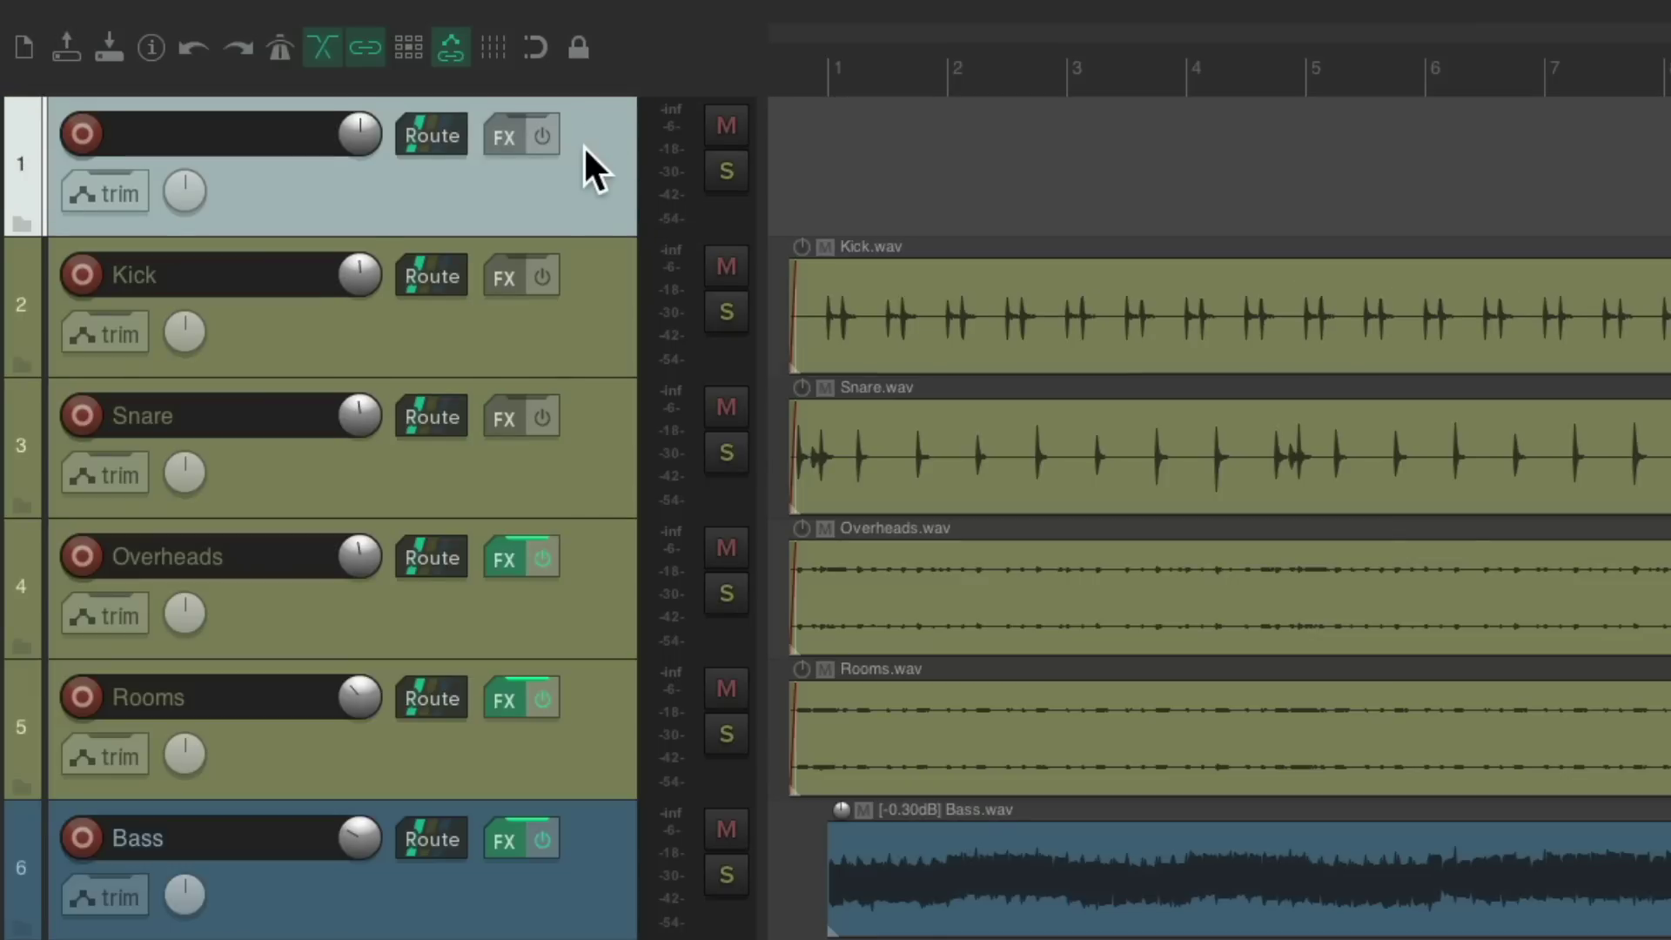
# - Nest Kick, Snare, Overheads and Rooms inside the new top track
pyautogui.click(600, 300)
pyautogui.keyDown('shift'); pyautogui.click(600, 687); pyautogui.keyUp('shift')
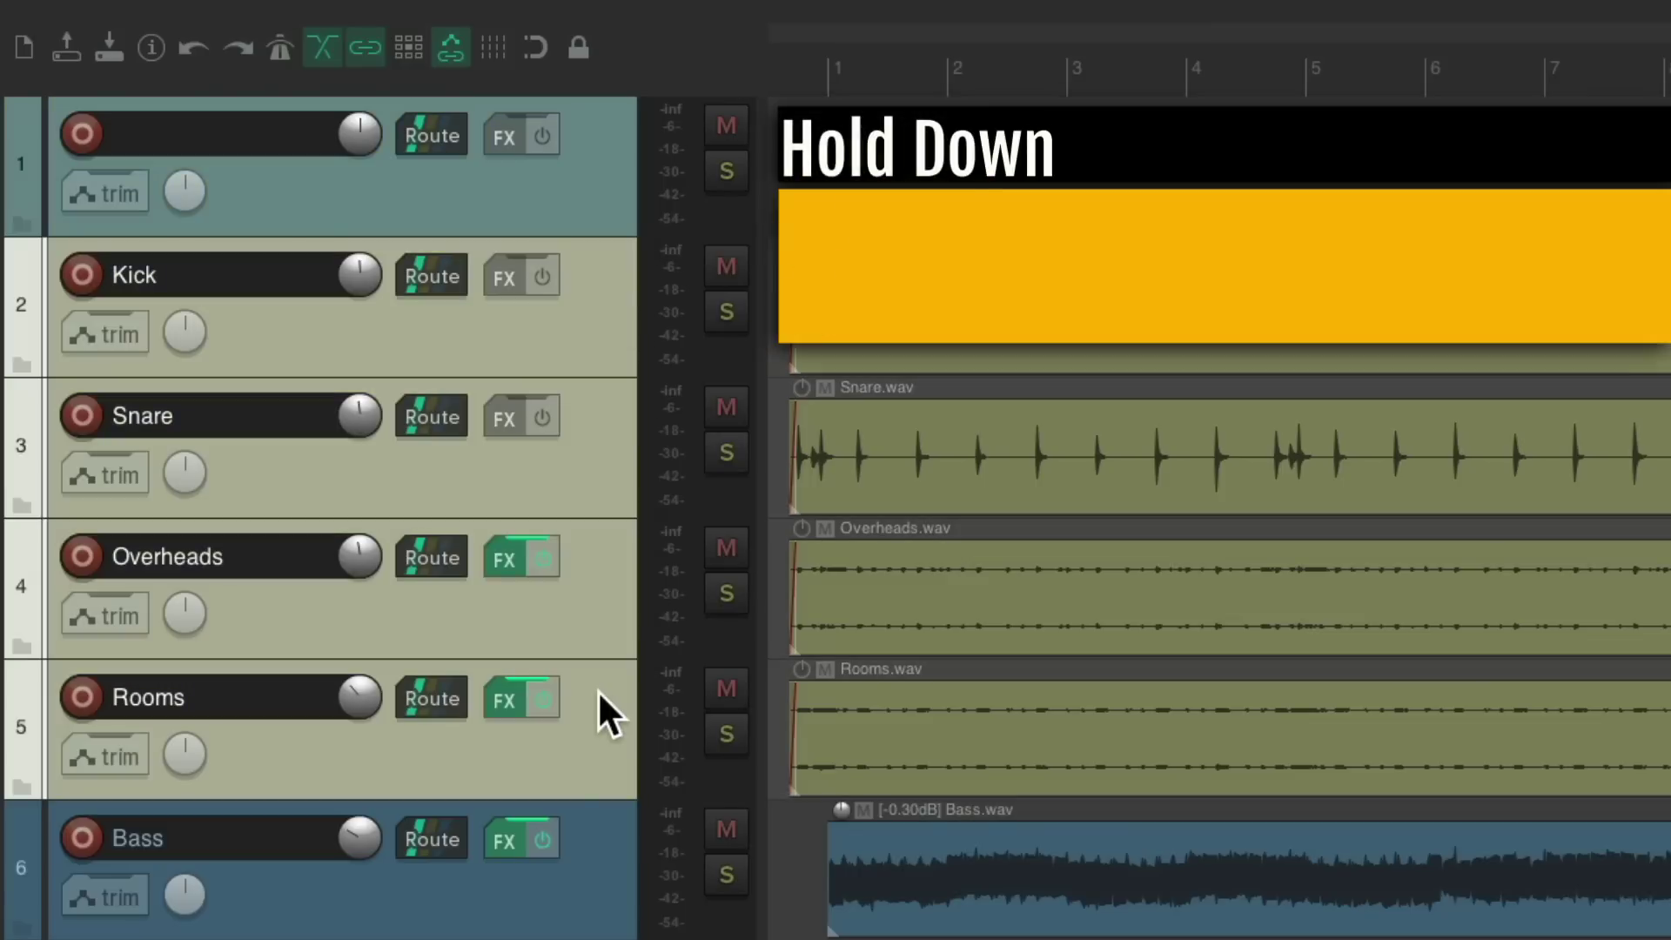
pyautogui.moveTo(596, 689); pyautogui.dragTo(587, 230)
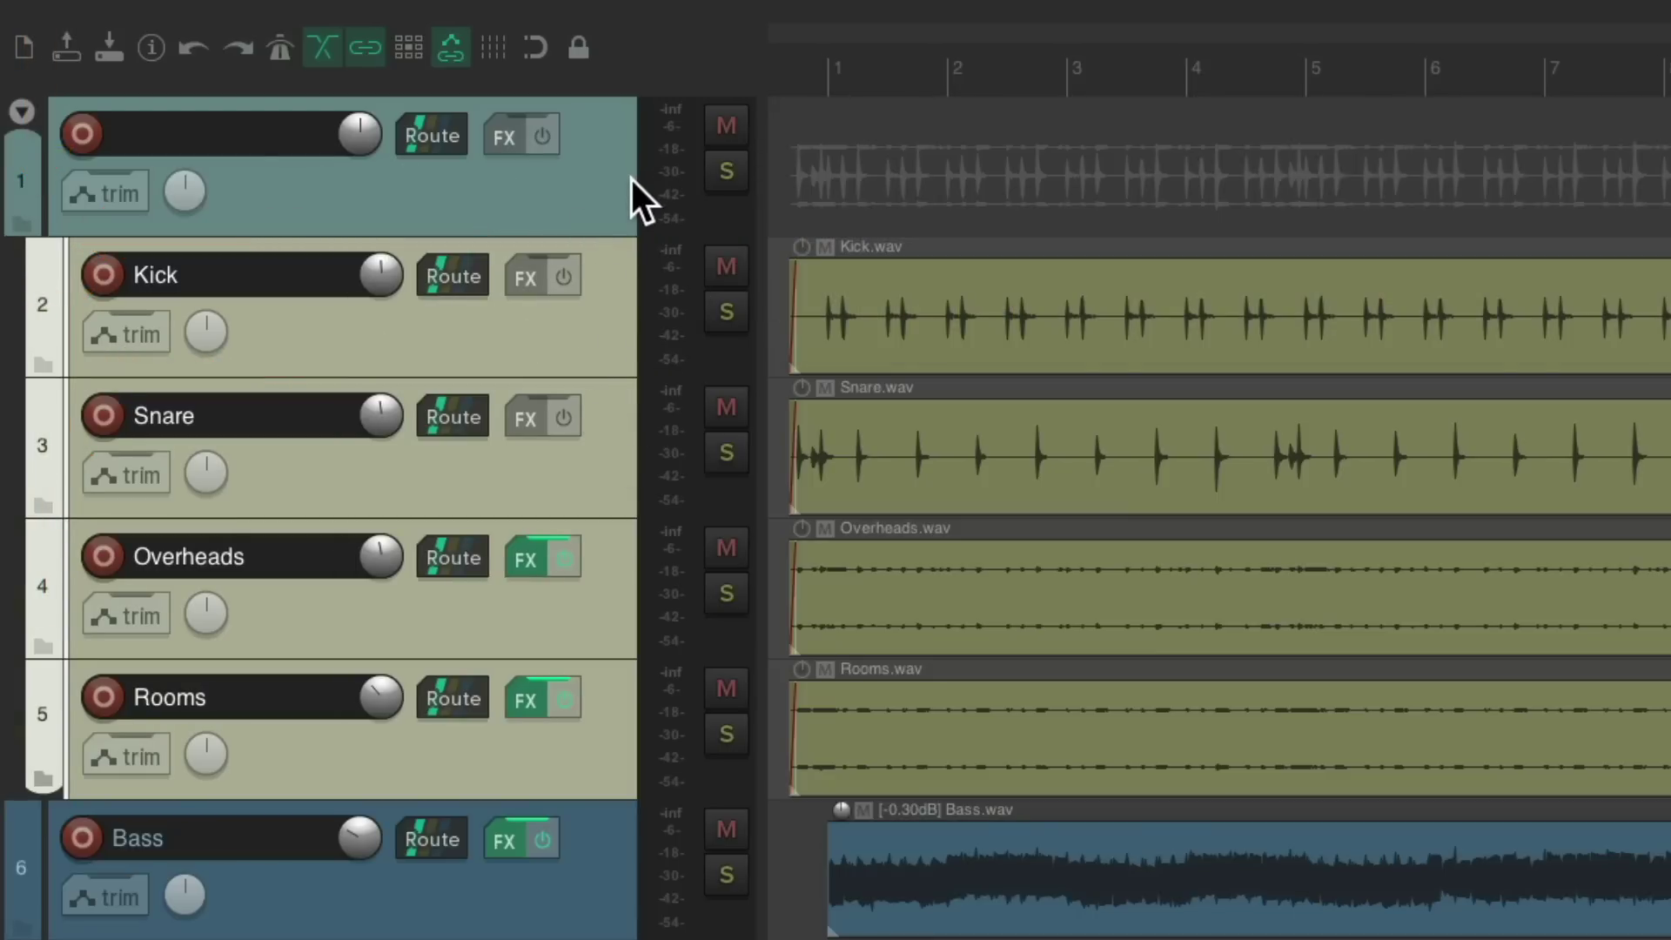
pyautogui.hotkey('ctrl', 'z')
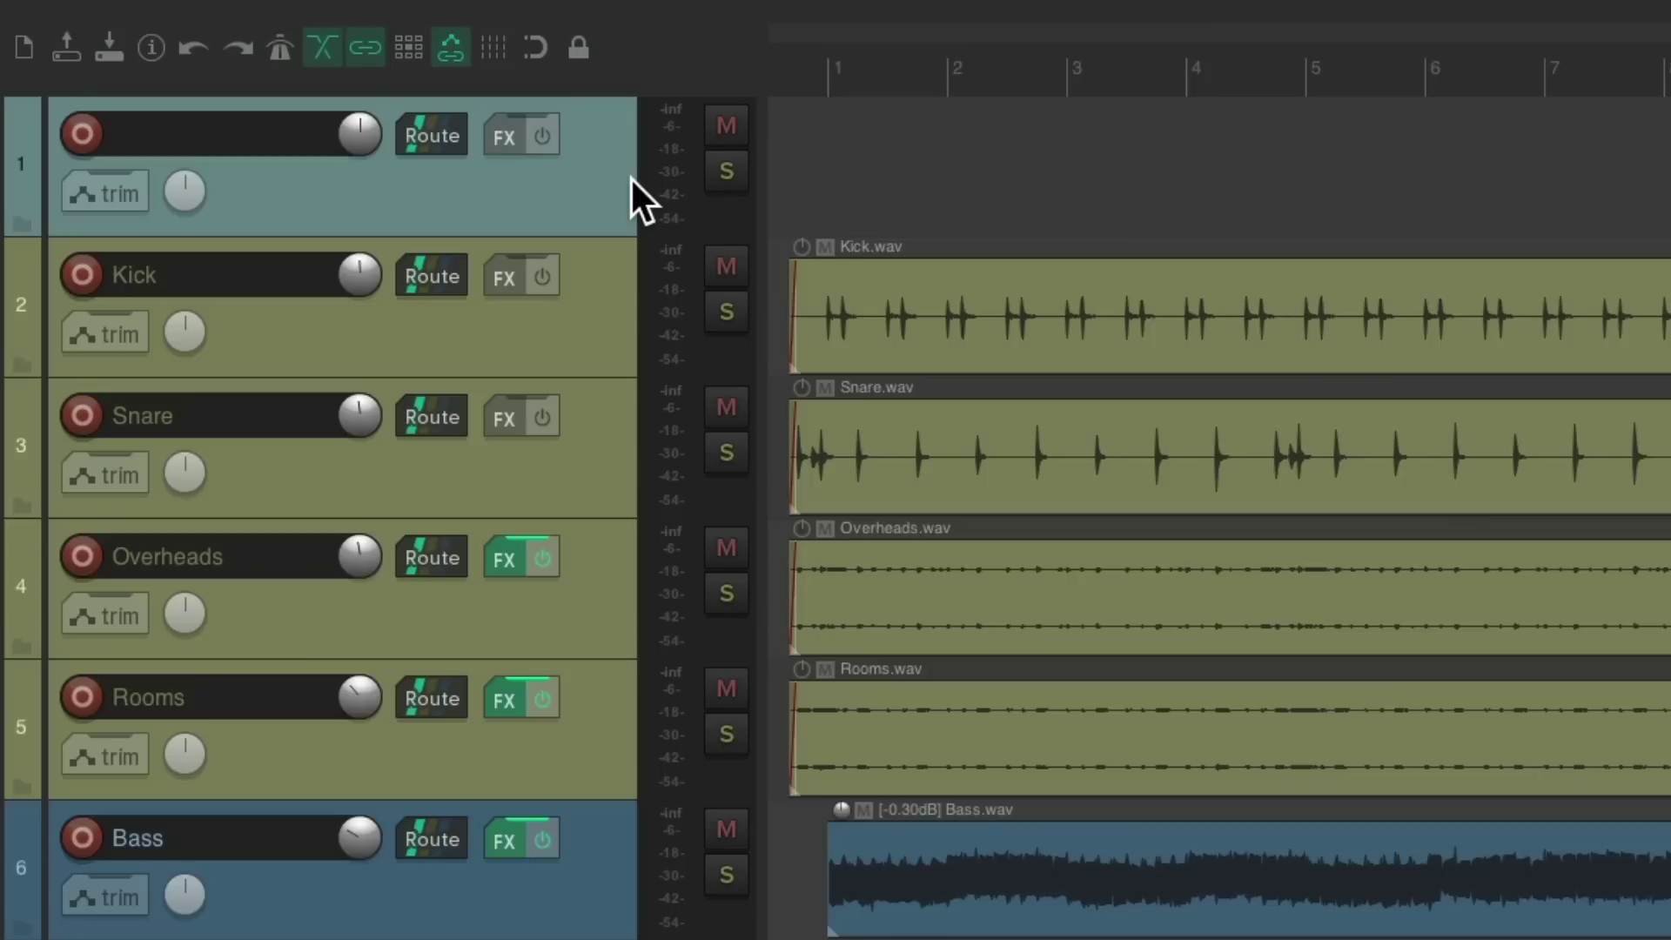
pyautogui.click(578, 293)
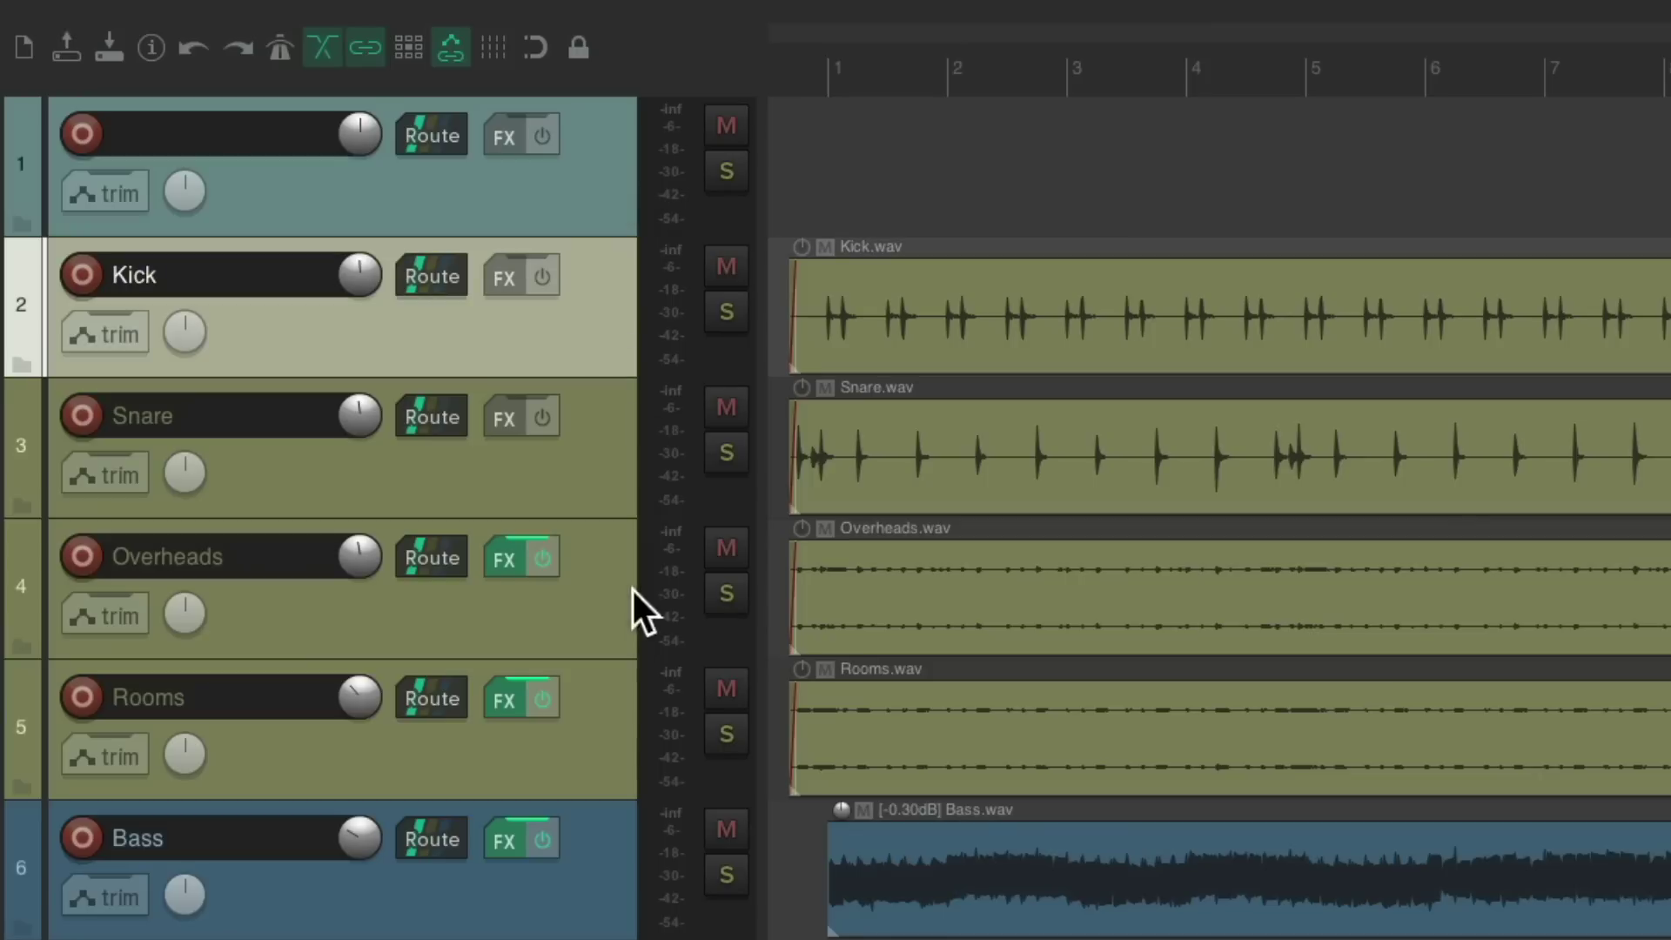
pyautogui.keyDown('shift'); pyautogui.click(601, 733); pyautogui.keyUp('shift')
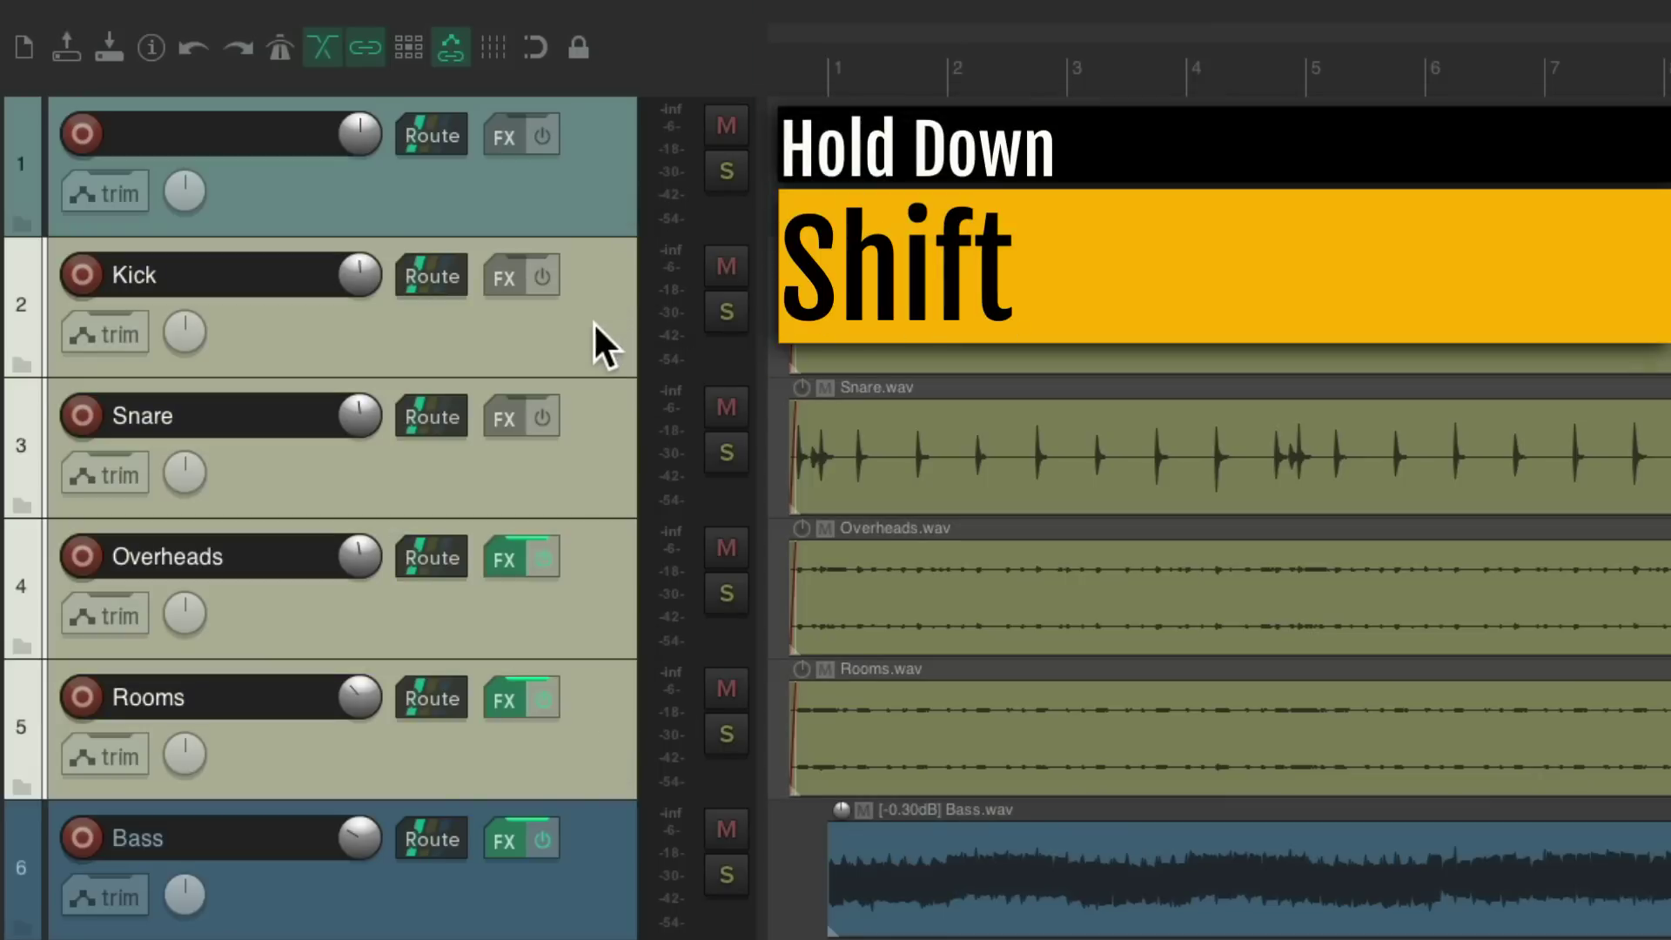
pyautogui.moveTo(597, 344); pyautogui.dragTo(585, 228)
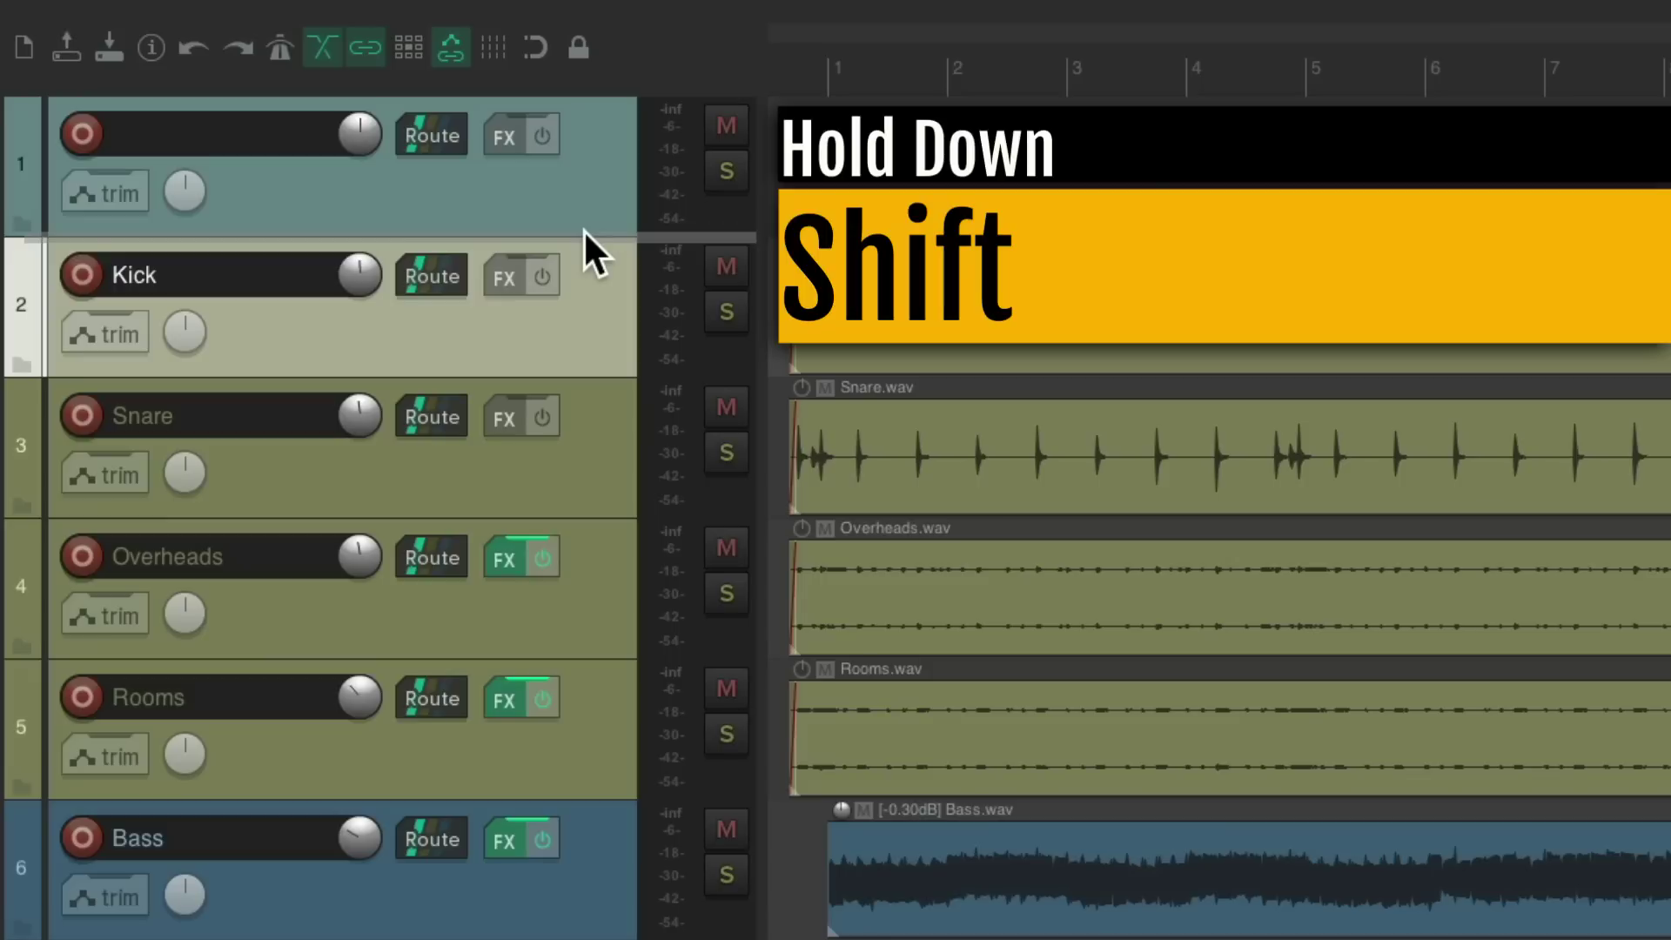
pyautogui.moveTo(584, 229); pyautogui.dragTo(583, 258)
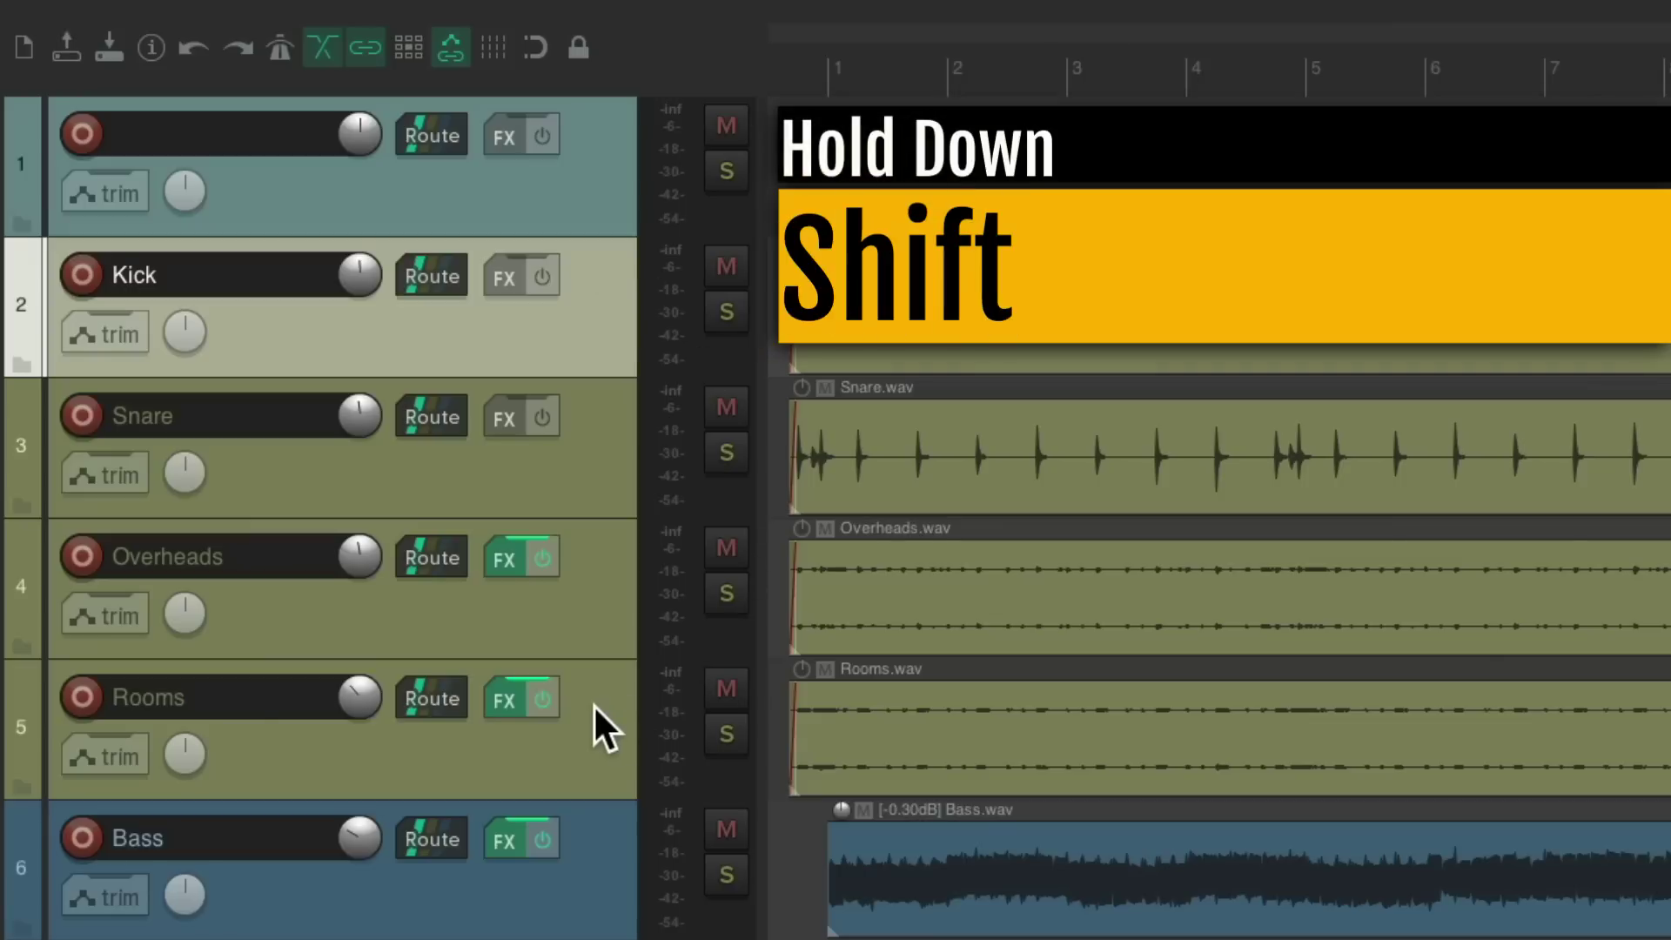
pyautogui.keyDown('shift'); pyautogui.click(594, 703); pyautogui.keyUp('shift')
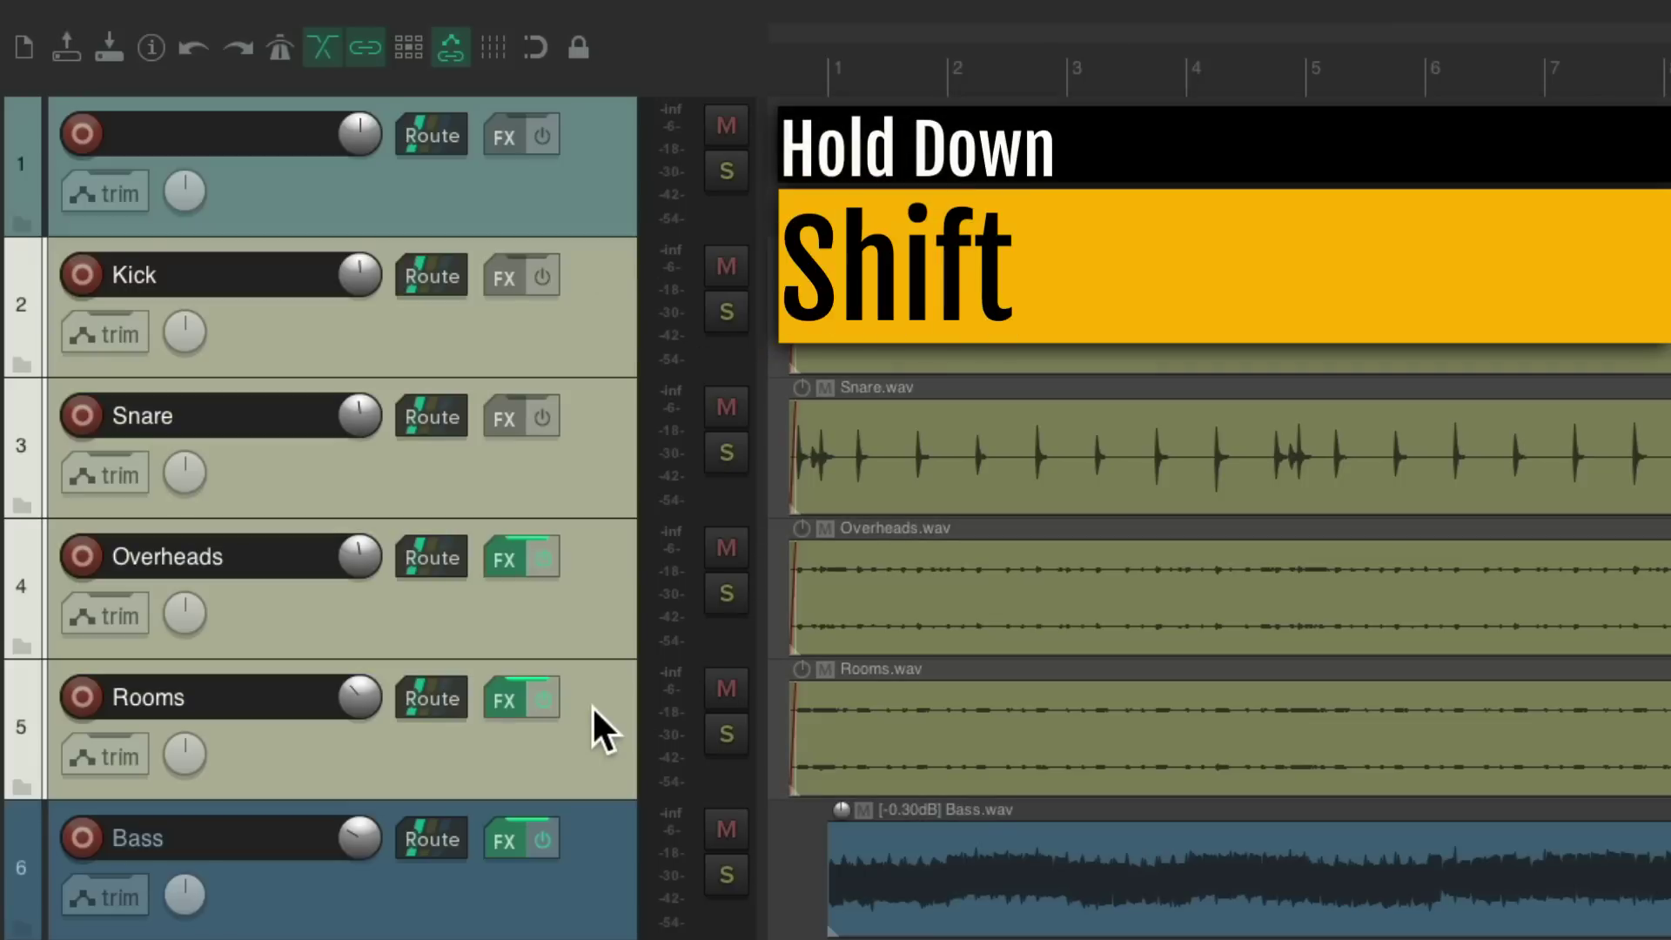
pyautogui.moveTo(592, 705); pyautogui.dragTo(572, 224)
pyautogui.hotkey('ctrl', 'z')
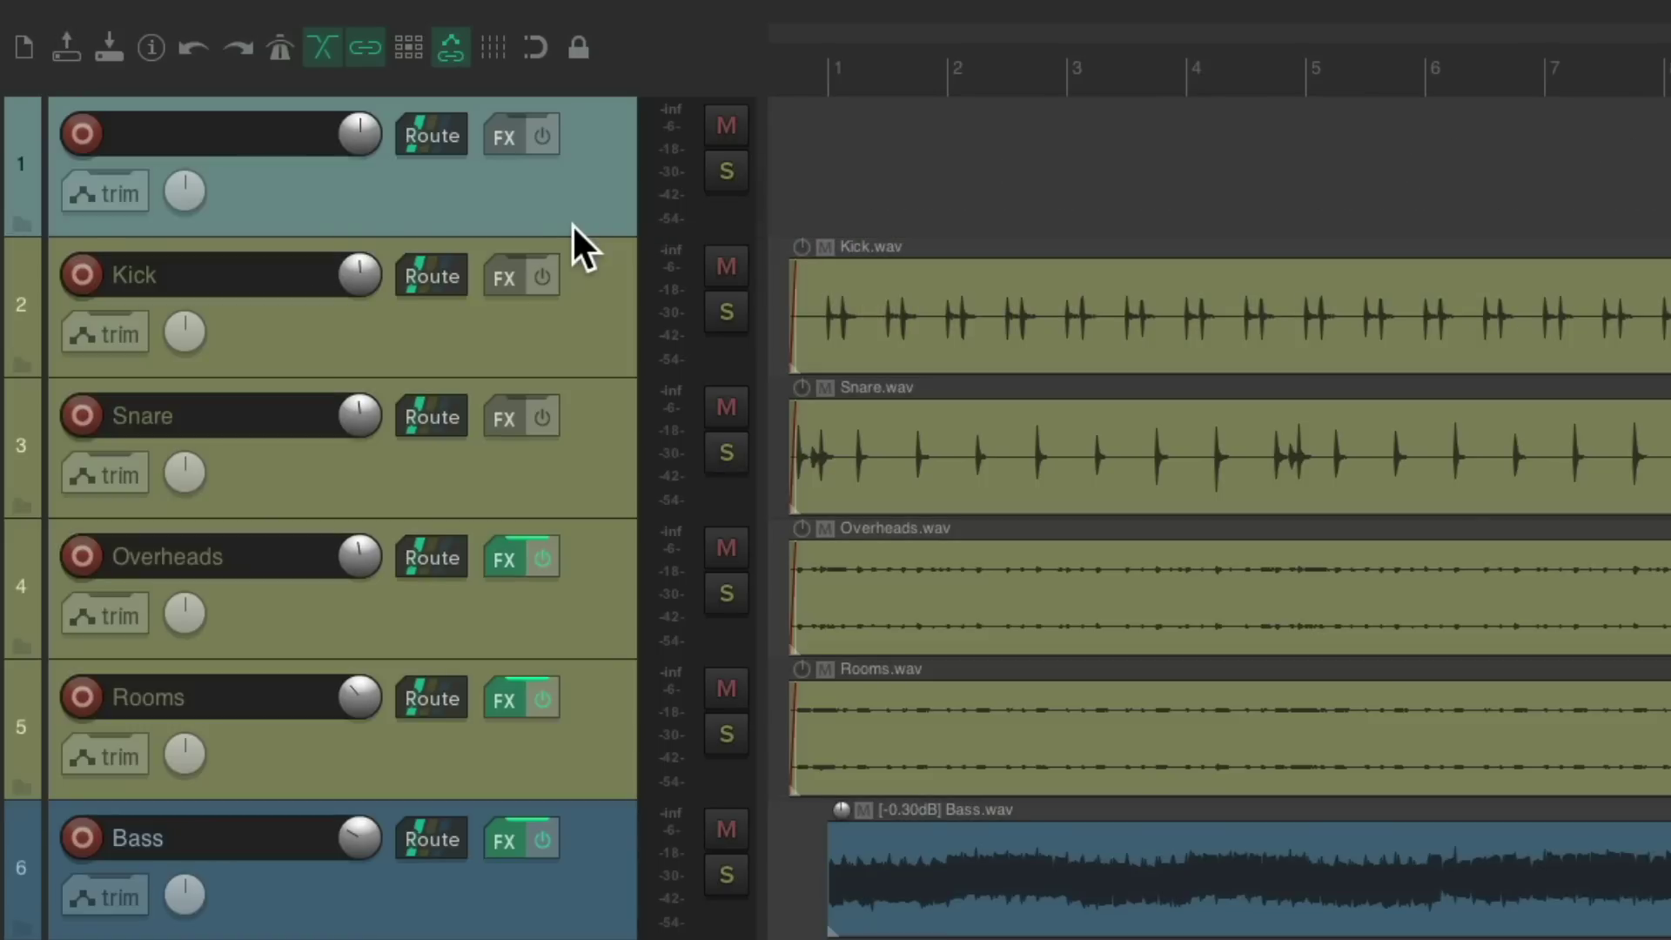
pyautogui.click(615, 685)
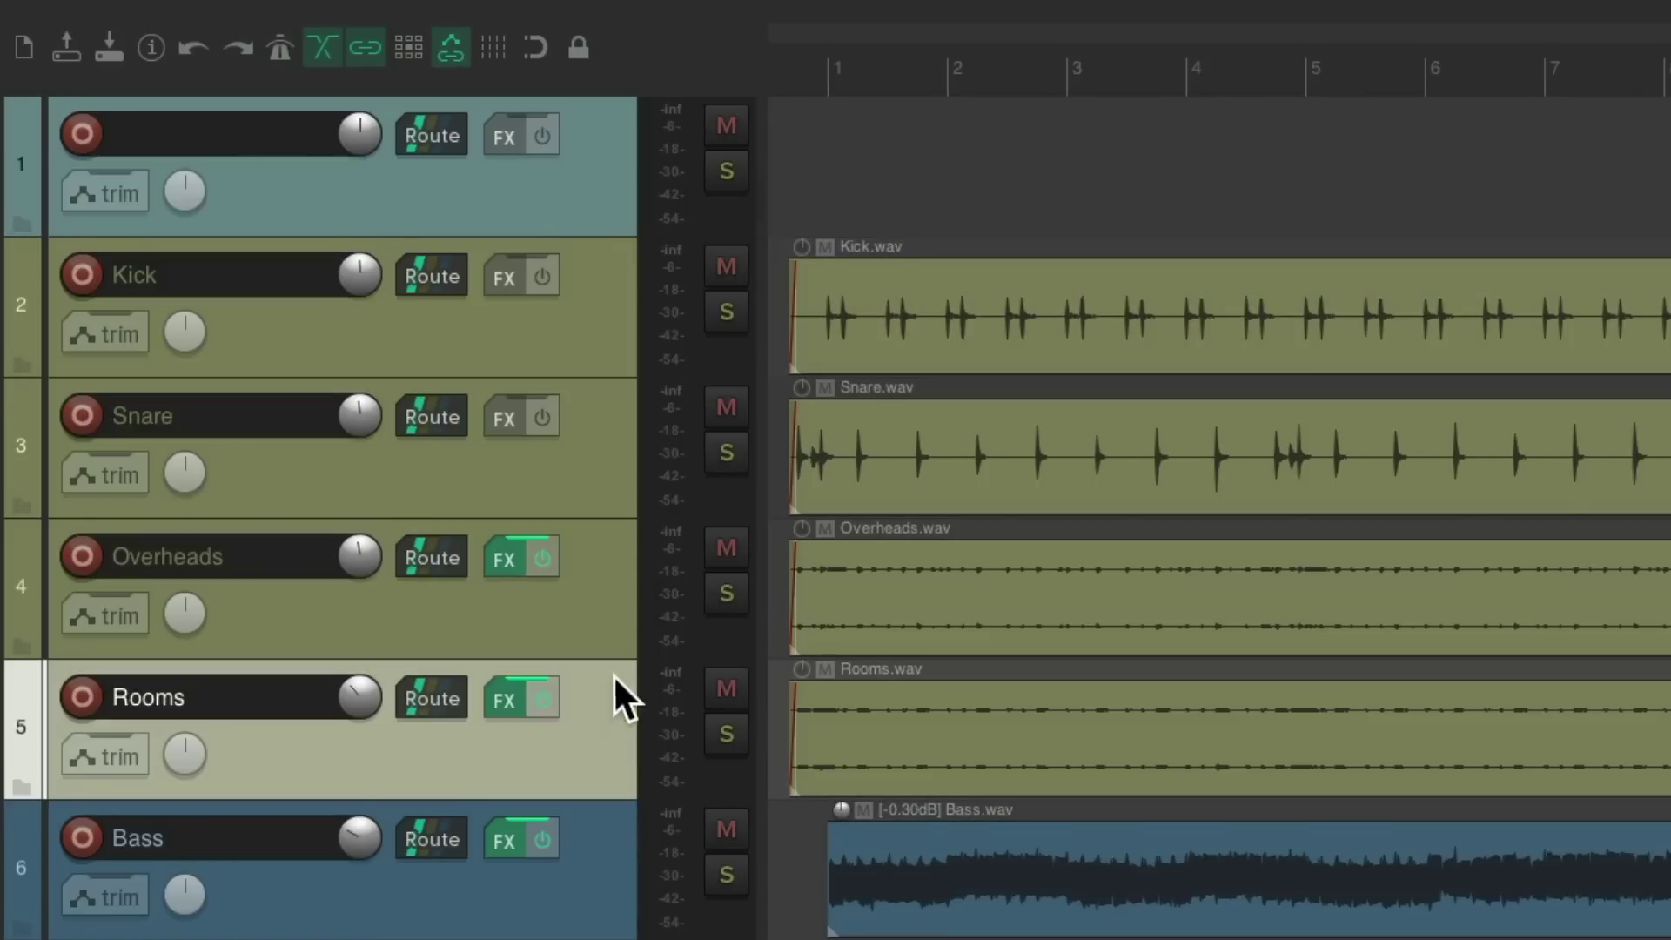
pyautogui.keyDown('shift'); pyautogui.click(592, 303); pyautogui.keyUp('shift')
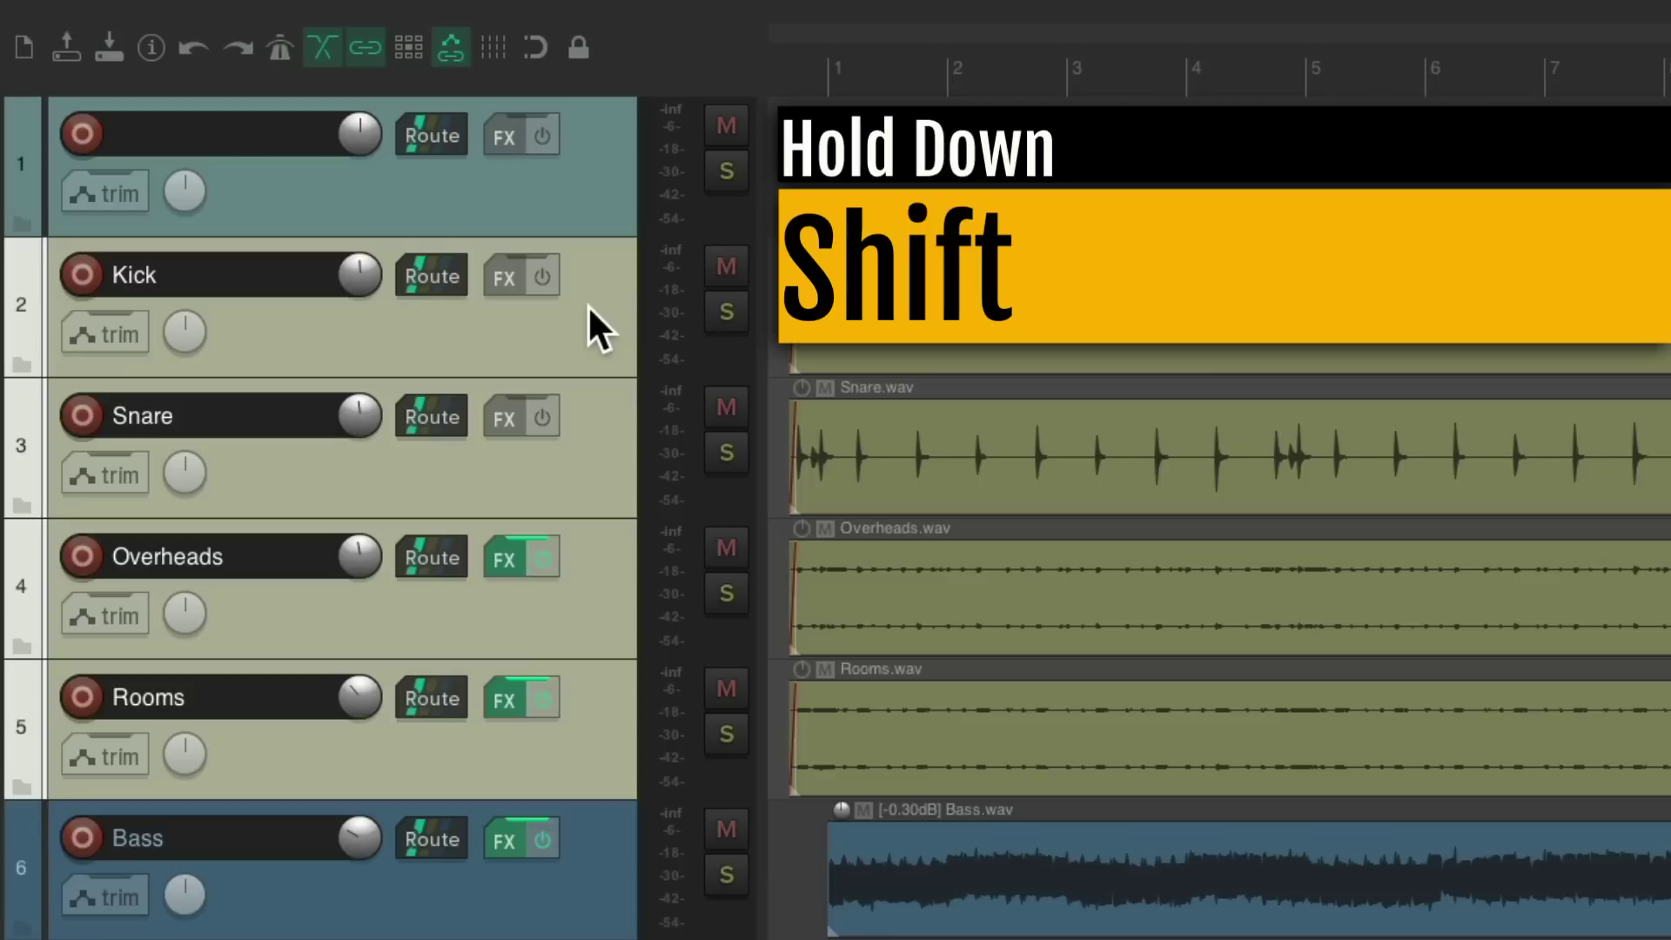
pyautogui.moveTo(589, 305); pyautogui.dragTo(579, 225)
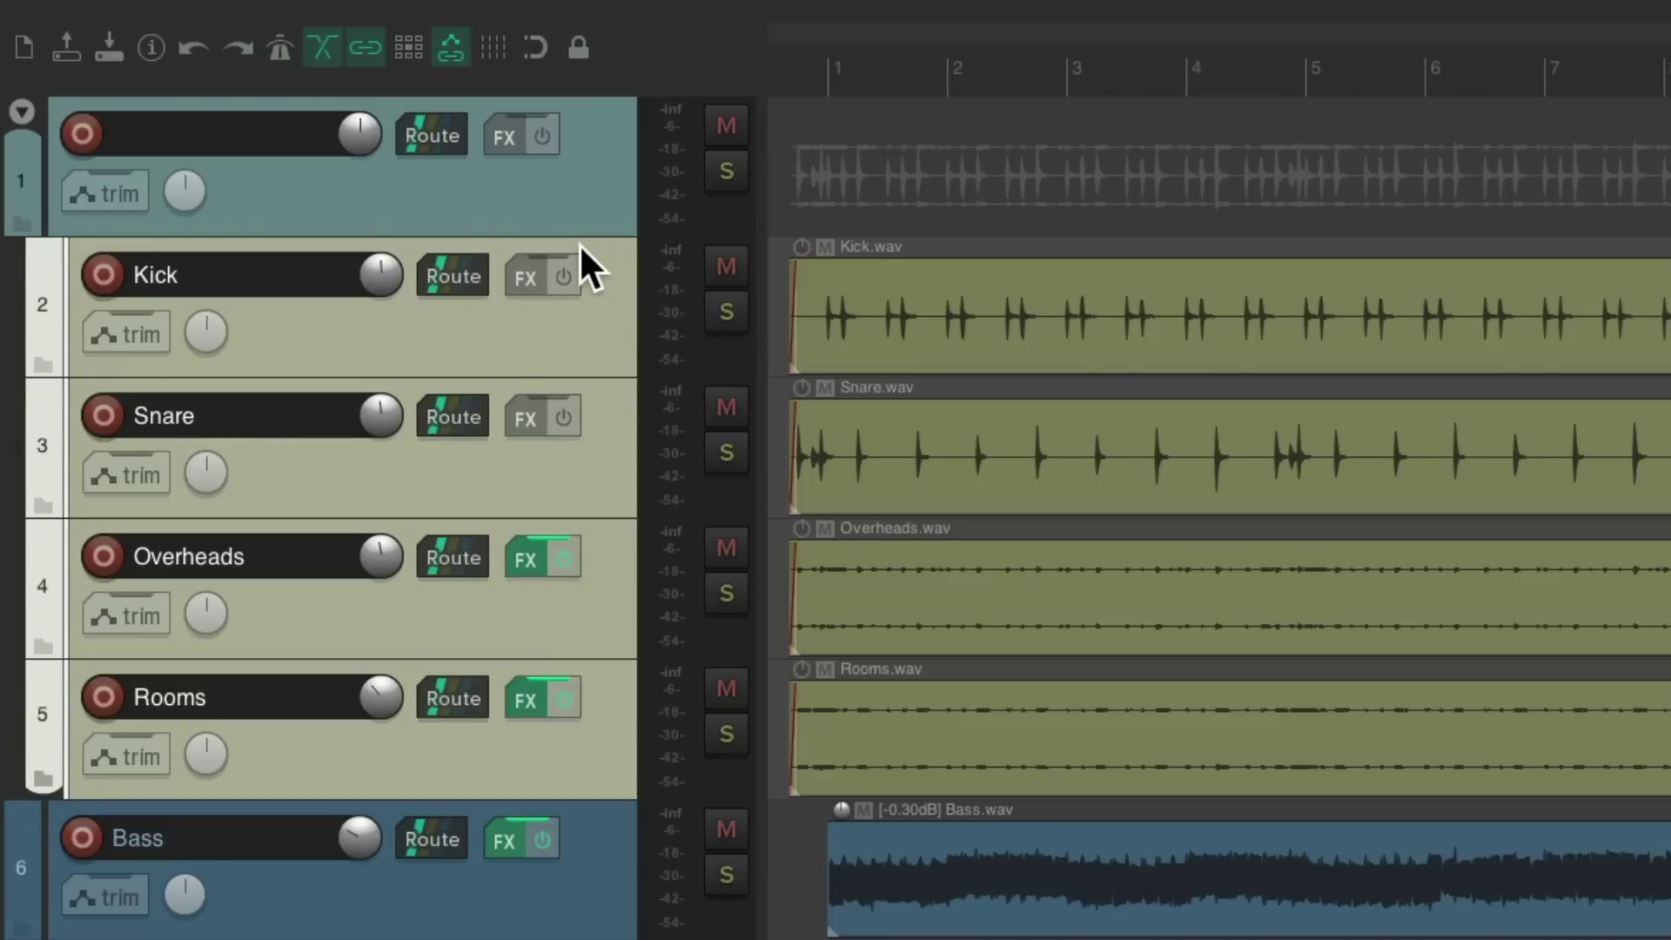
pyautogui.hotkey('ctrl', 'z')
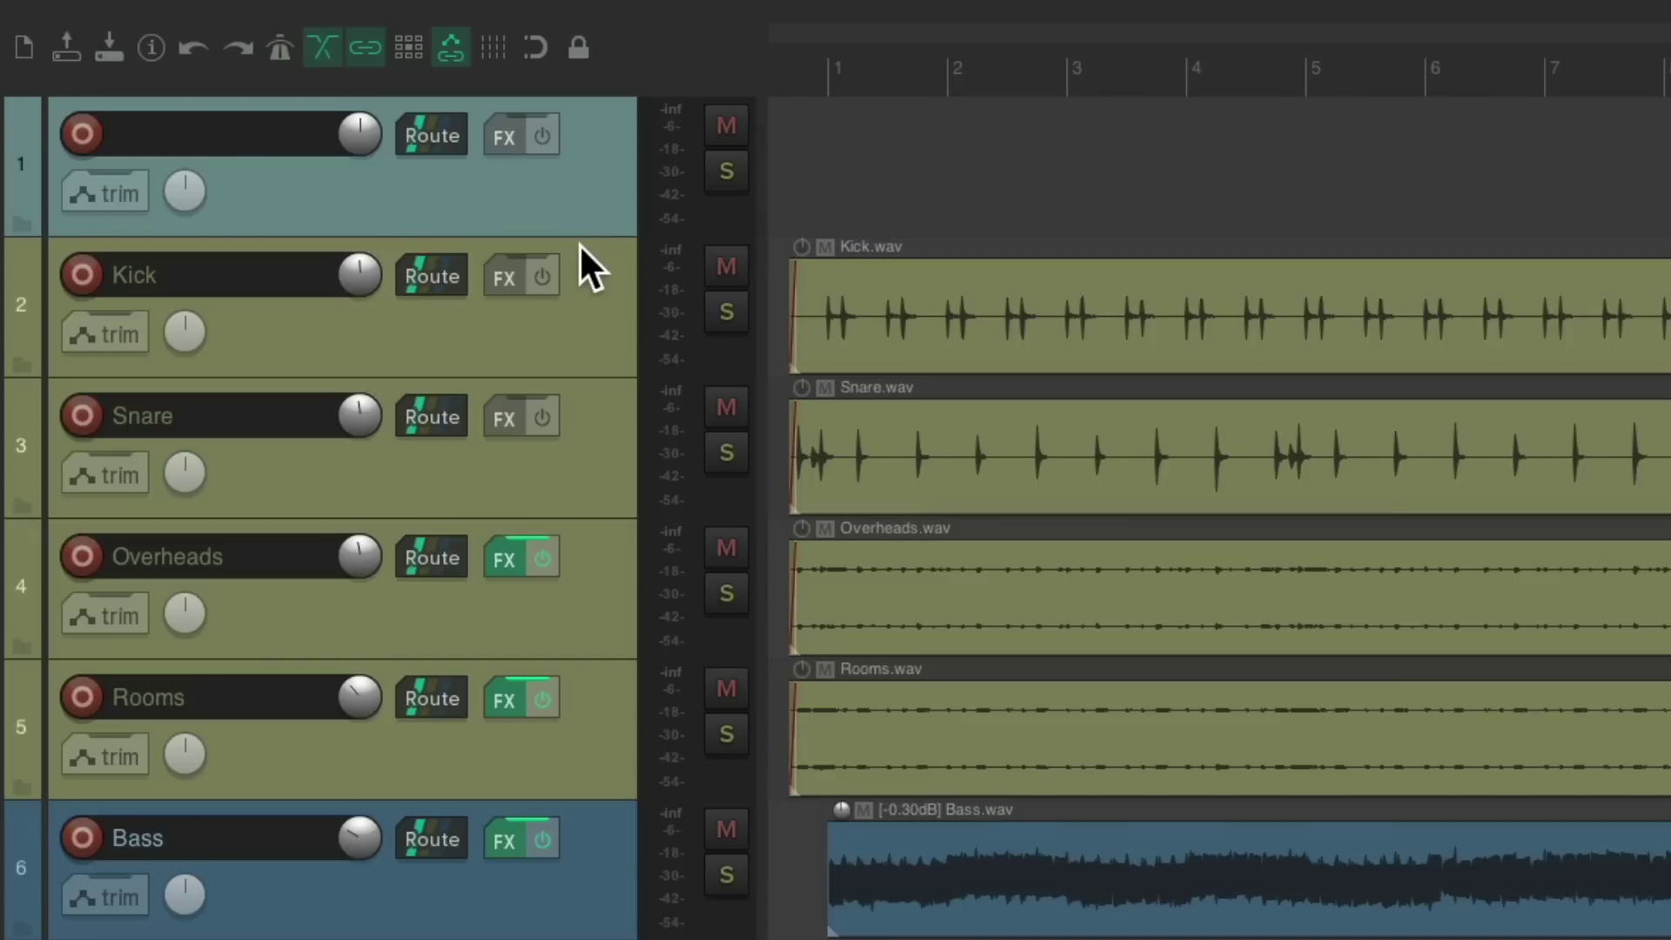
pyautogui.click(605, 333)
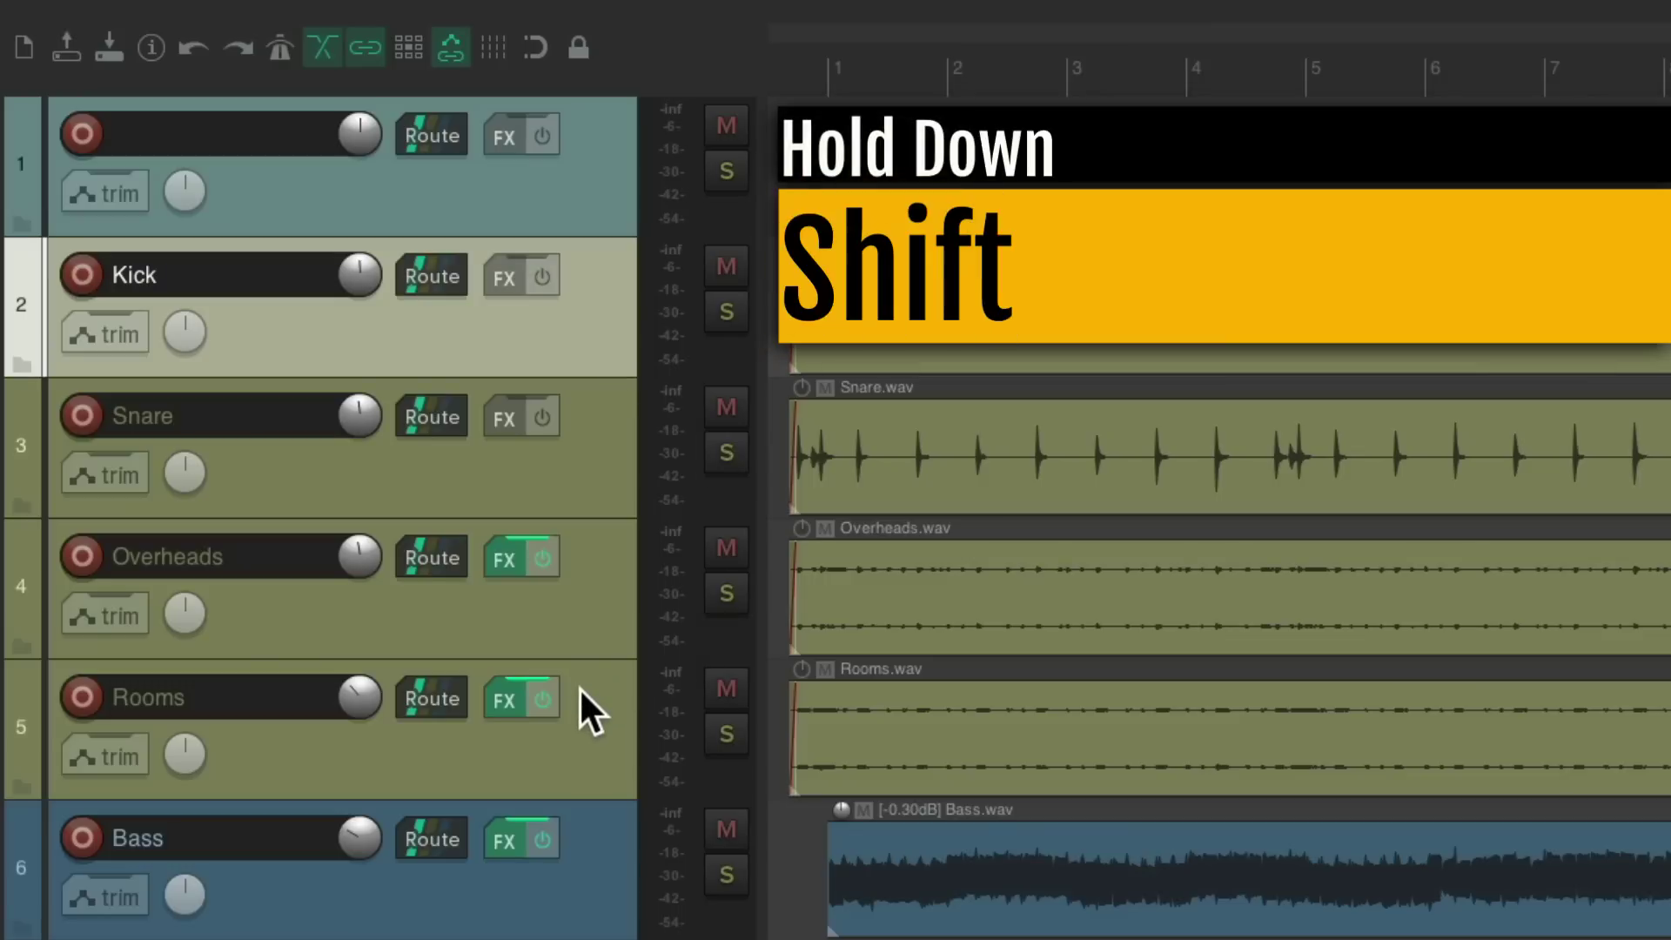
pyautogui.keyDown('shift'); pyautogui.click(592, 703); pyautogui.keyUp('shift')
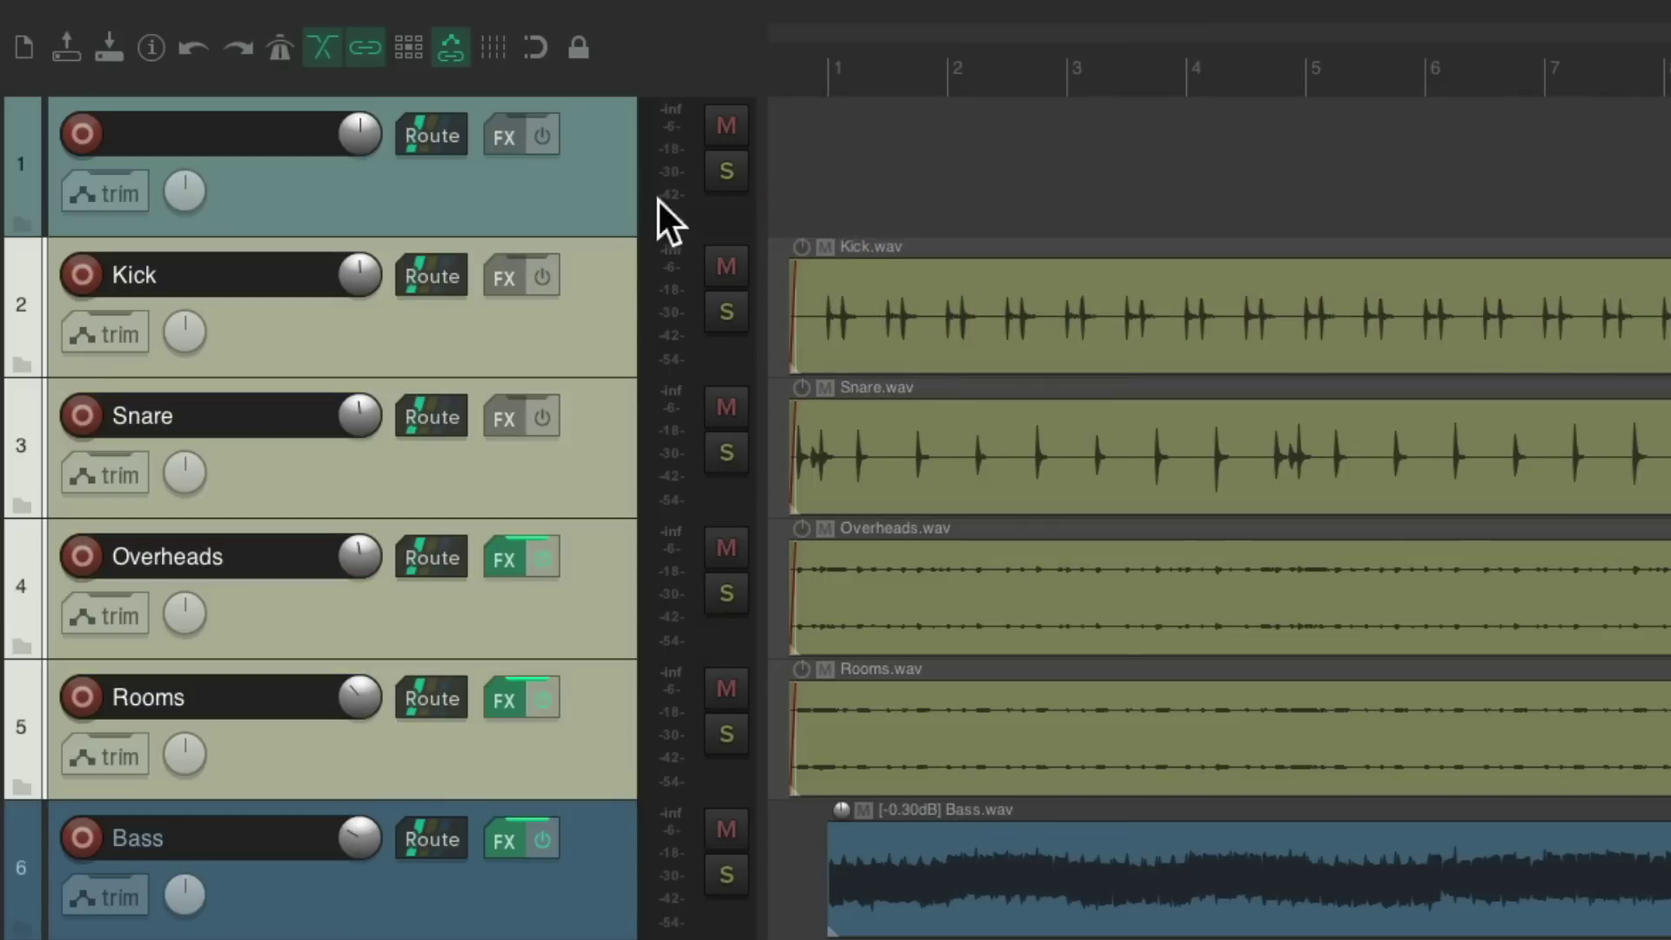
pyautogui.moveTo(589, 291)
pyautogui.mouseDown()
pyautogui.moveTo(587, 261)
pyautogui.moveTo(573, 302)
pyautogui.moveTo(574, 184)
pyautogui.mouseUp()
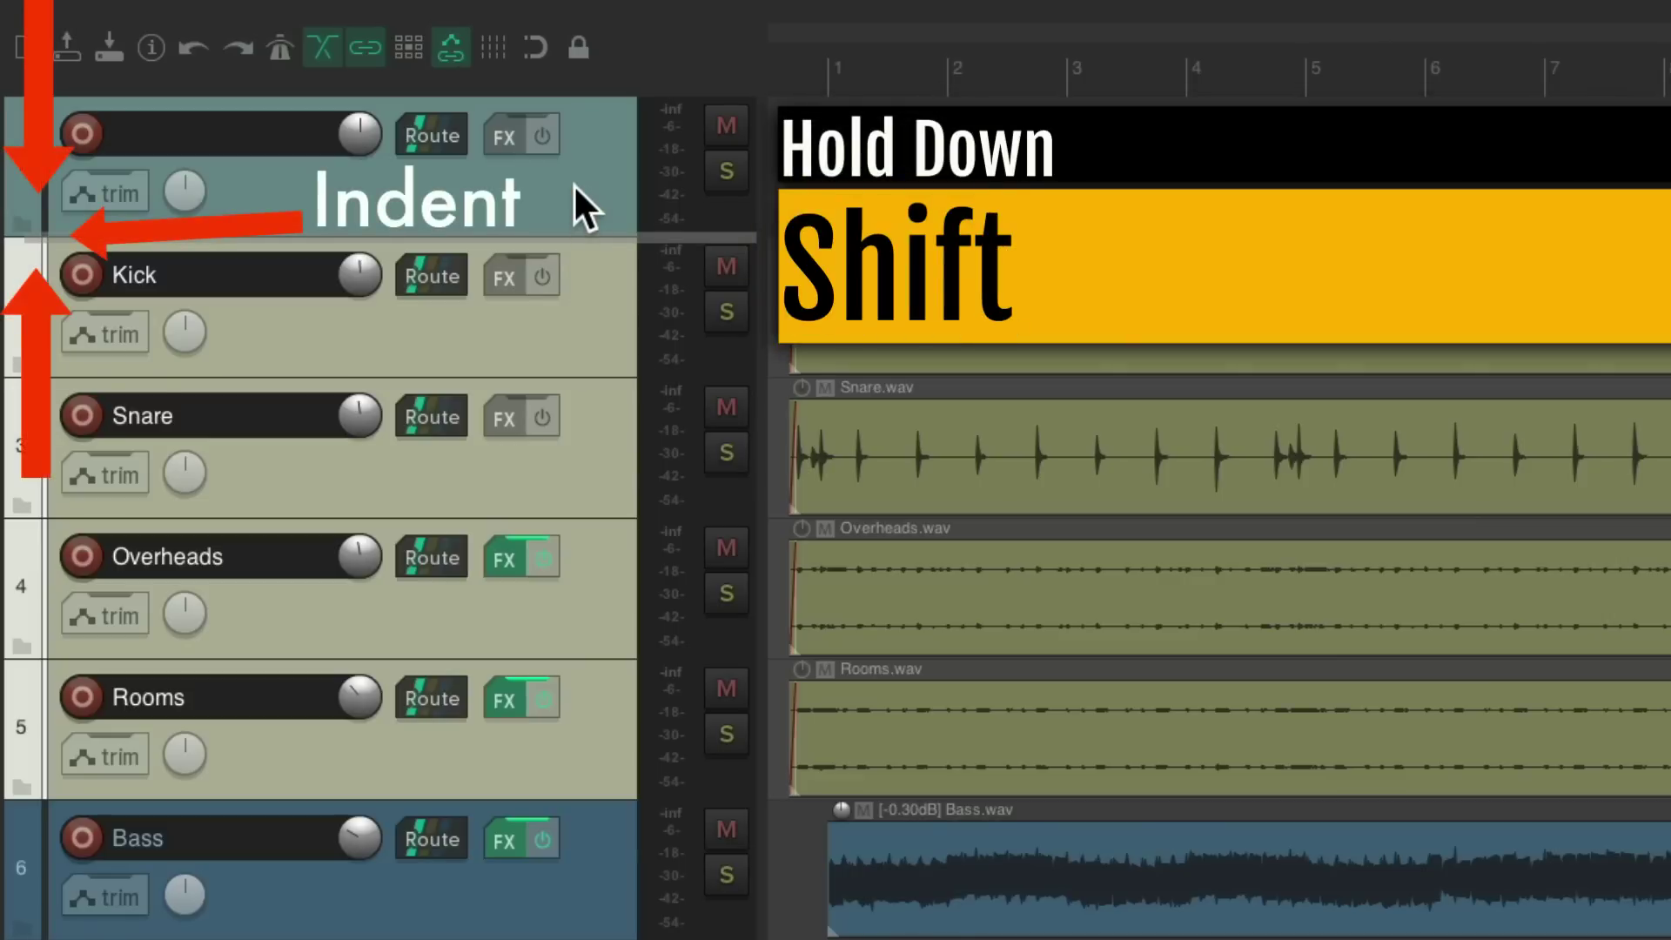
pyautogui.moveTo(574, 185)
pyautogui.mouseDown()
pyautogui.moveTo(470, 324)
pyautogui.moveTo(418, 728)
pyautogui.moveTo(421, 715)
pyautogui.mouseUp()
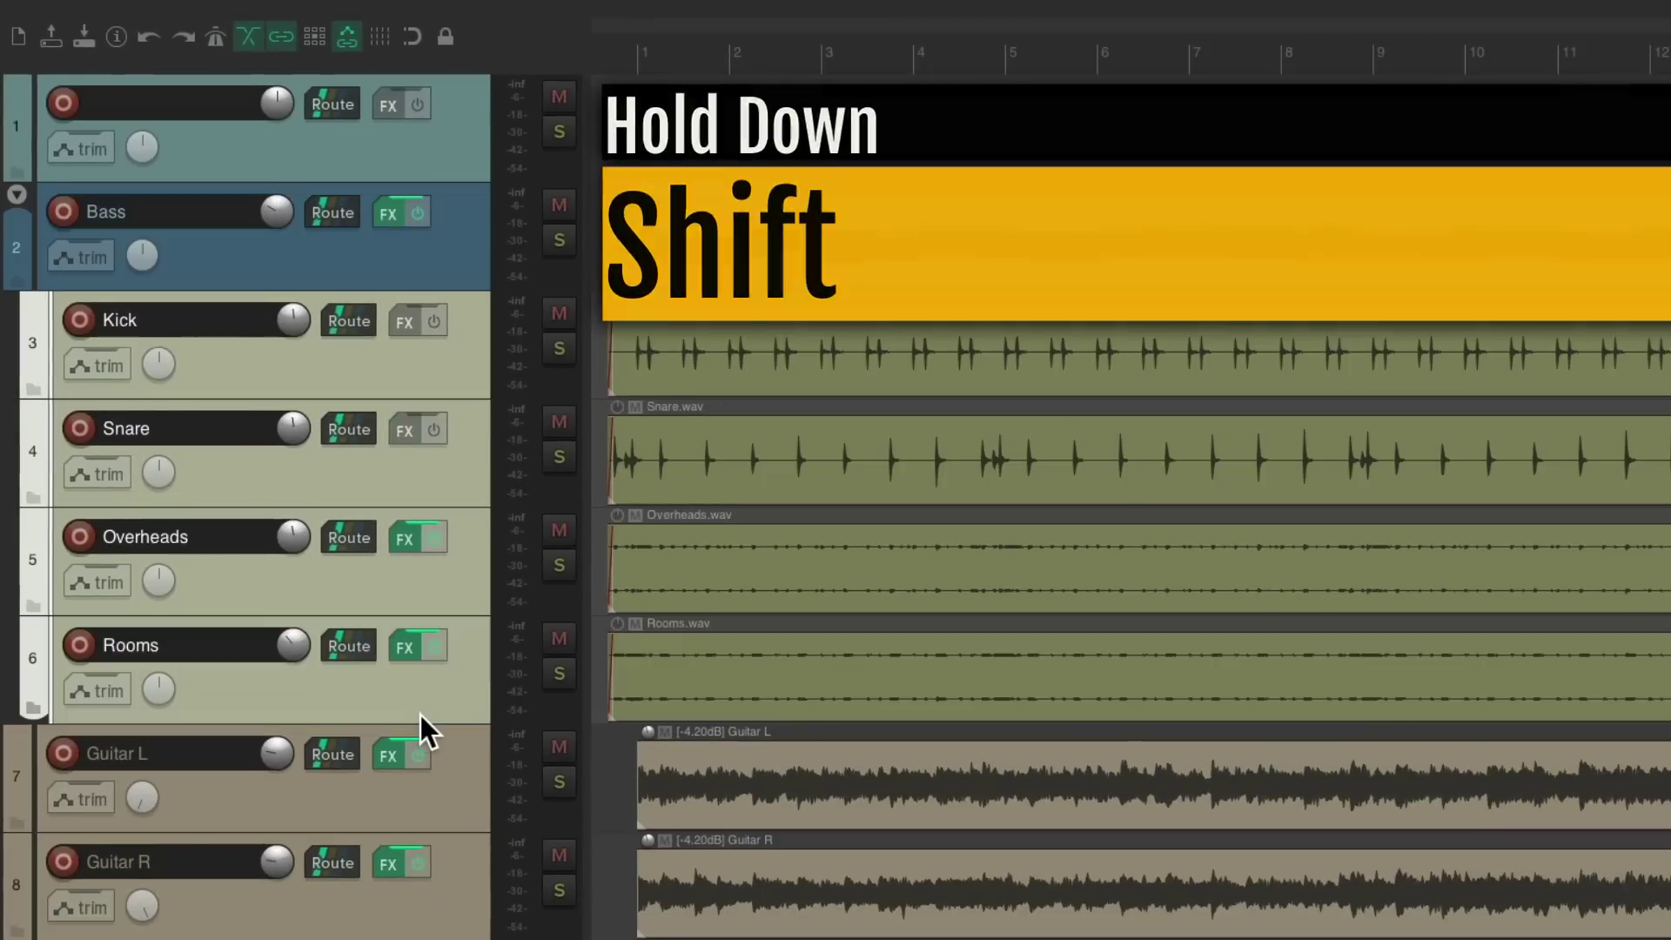
pyautogui.hotkey('ctrl', 'z')
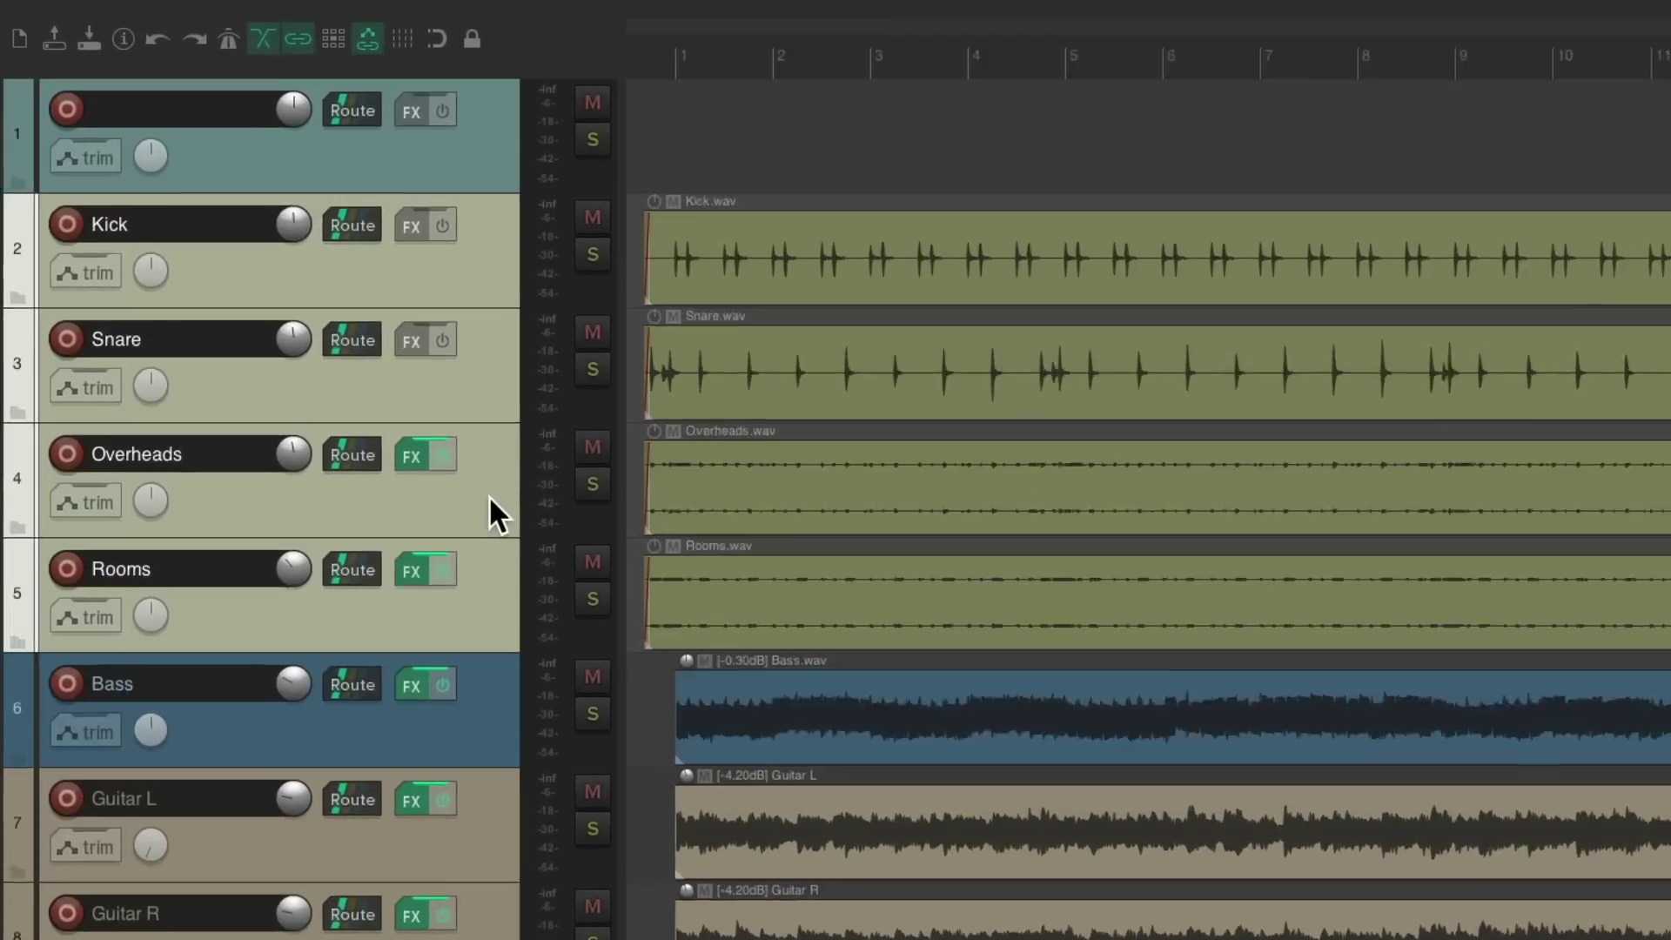
pyautogui.moveTo(599, 279); pyautogui.dragTo(594, 151)
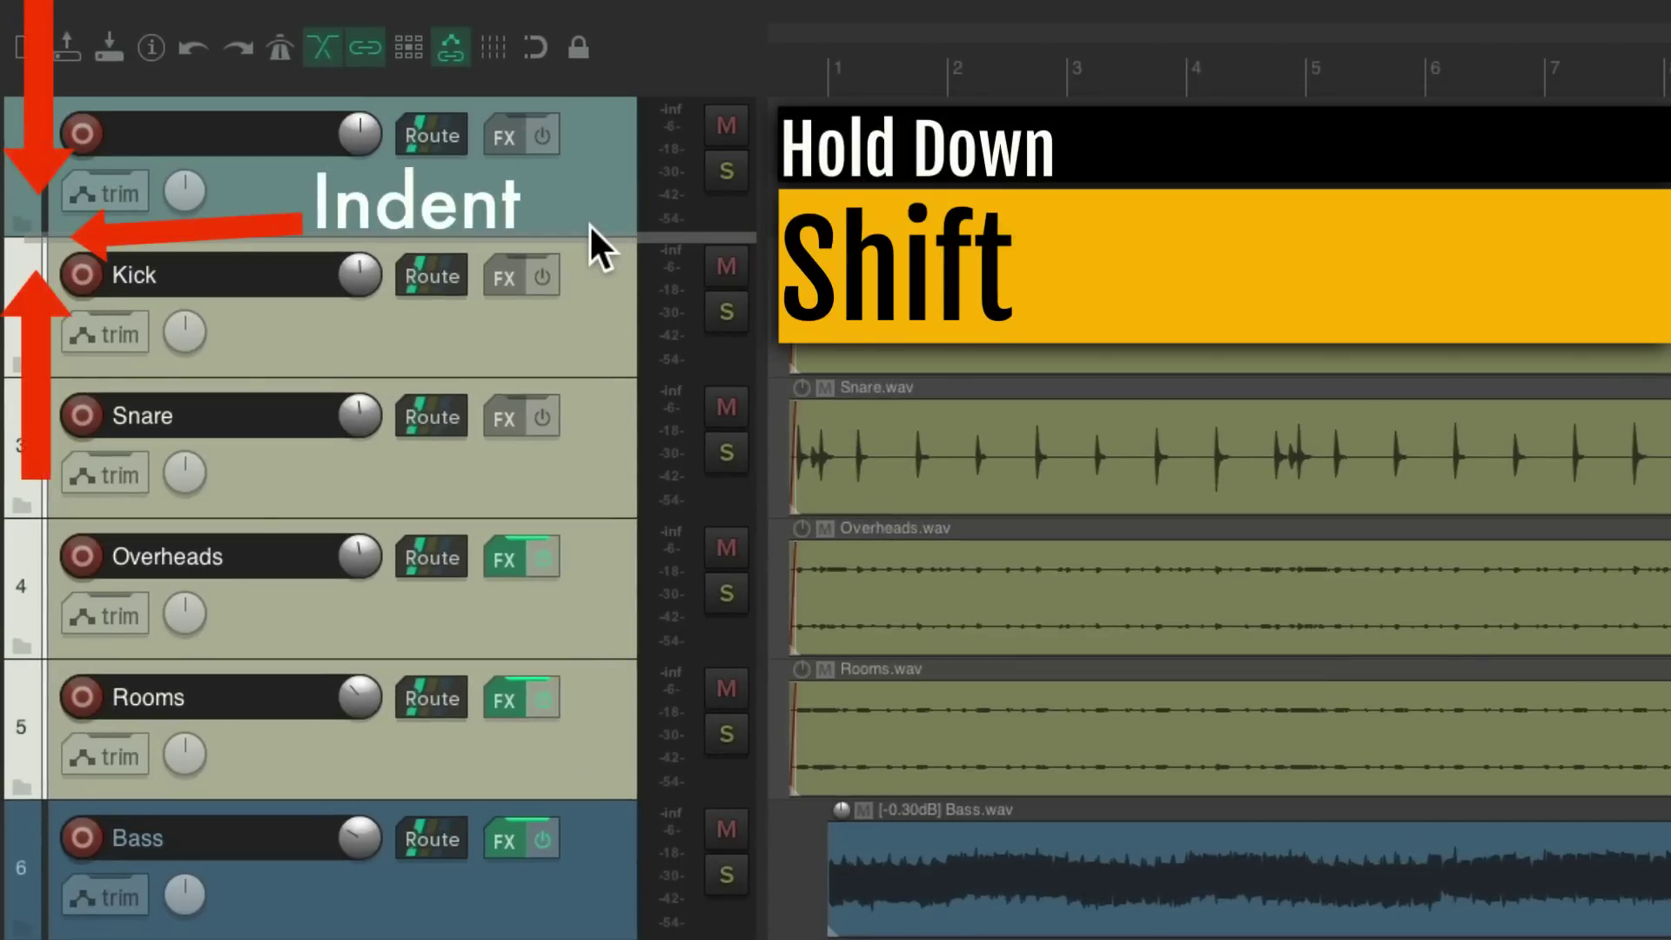
pyautogui.moveTo(589, 225)
pyautogui.mouseDown()
pyautogui.moveTo(565, 504)
pyautogui.moveTo(585, 111)
pyautogui.mouseUp()
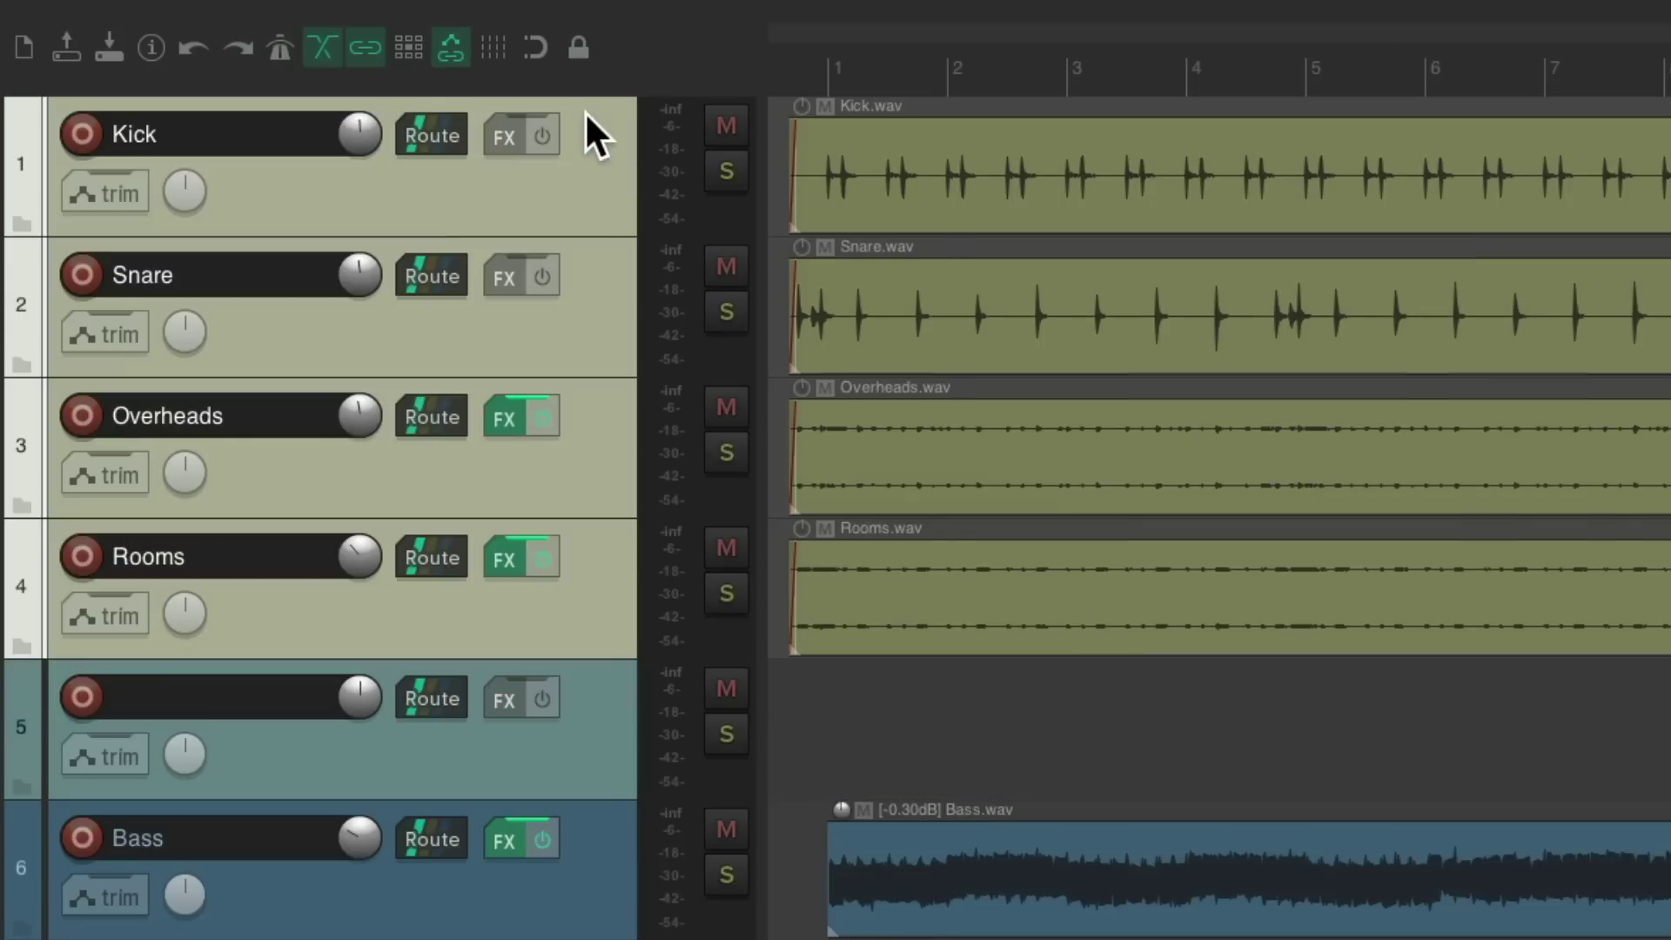
pyautogui.hotkey('ctrl', 'z')
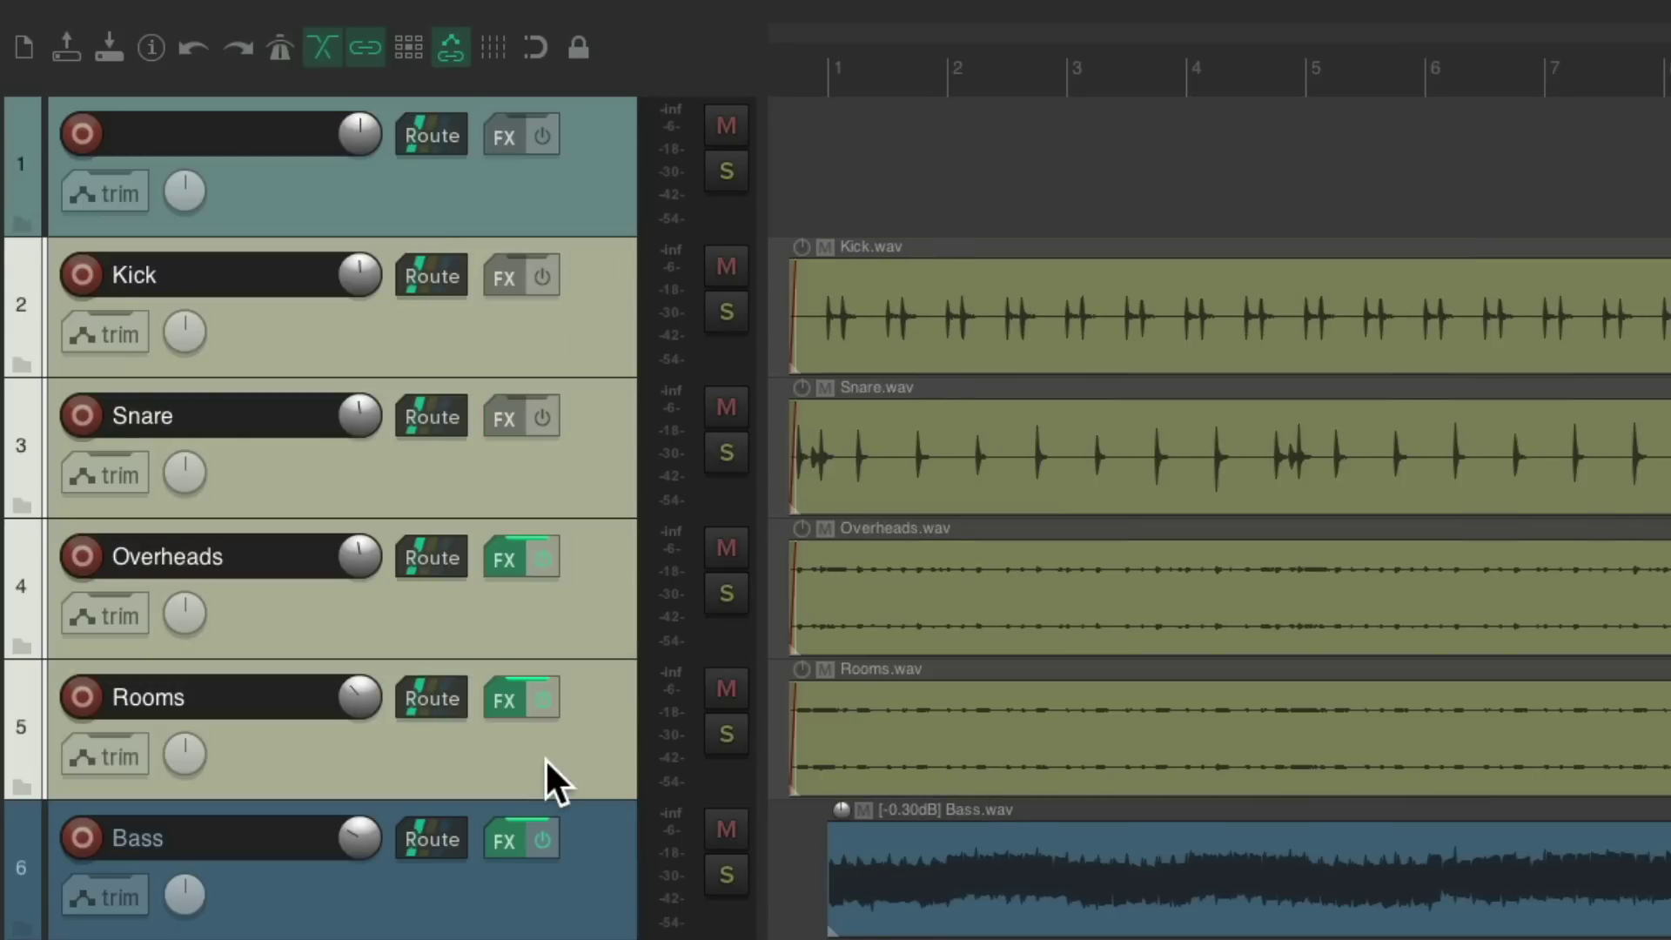
pyautogui.click(603, 353)
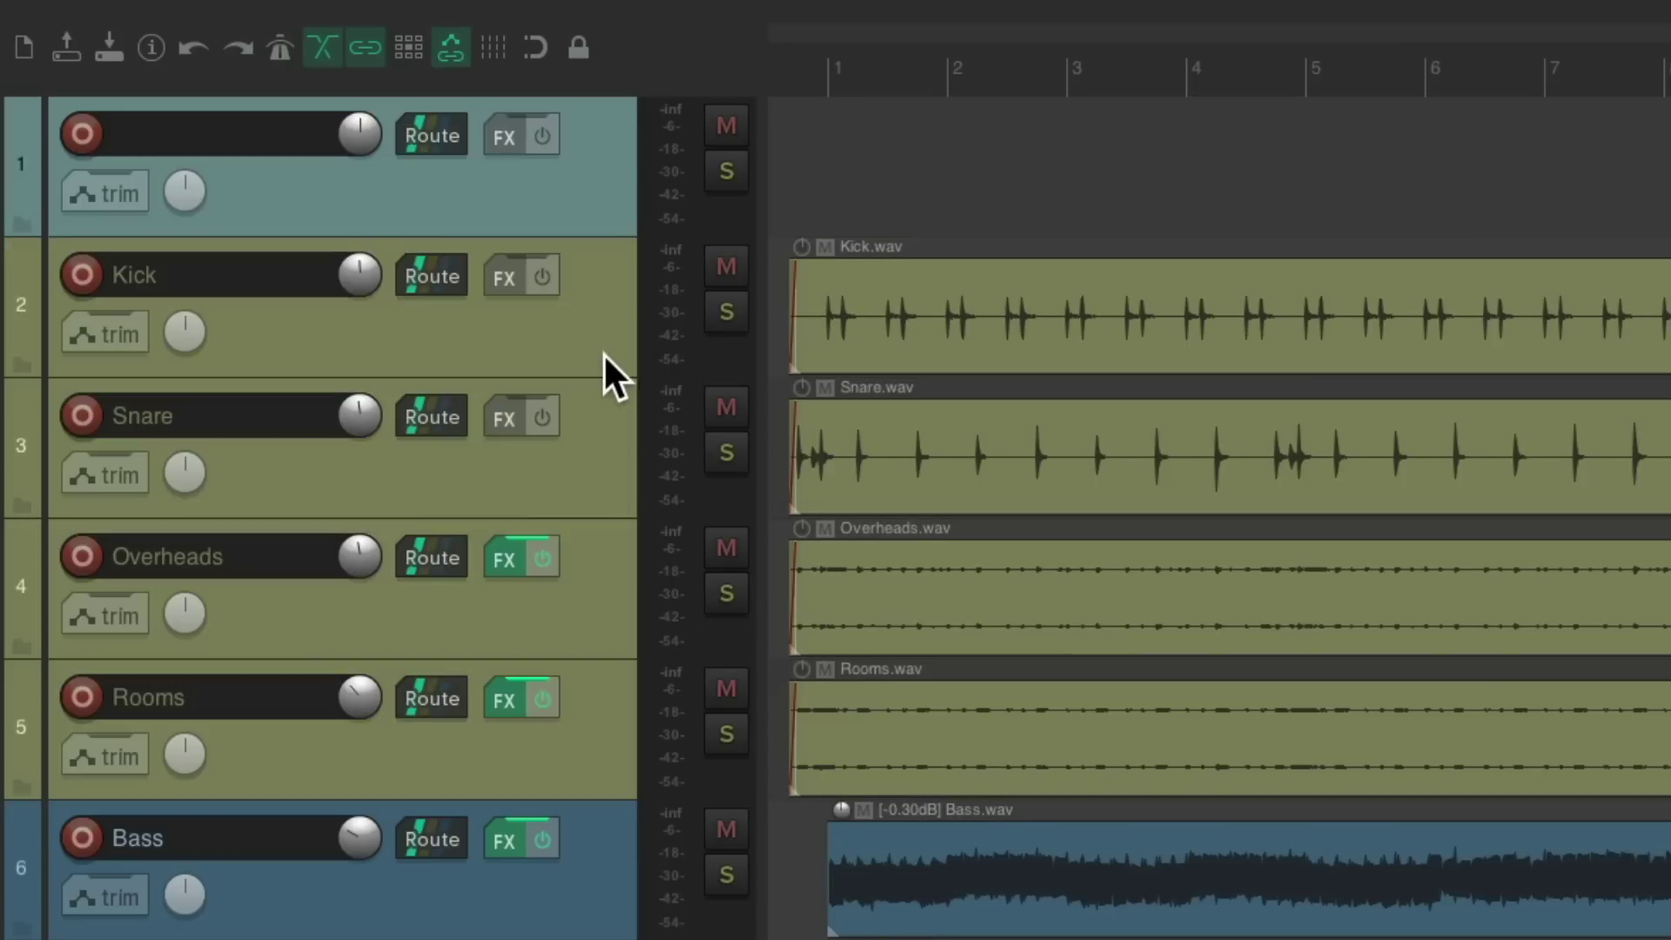
pyautogui.keyDown('shift'); pyautogui.click(600, 685); pyautogui.keyUp('shift')
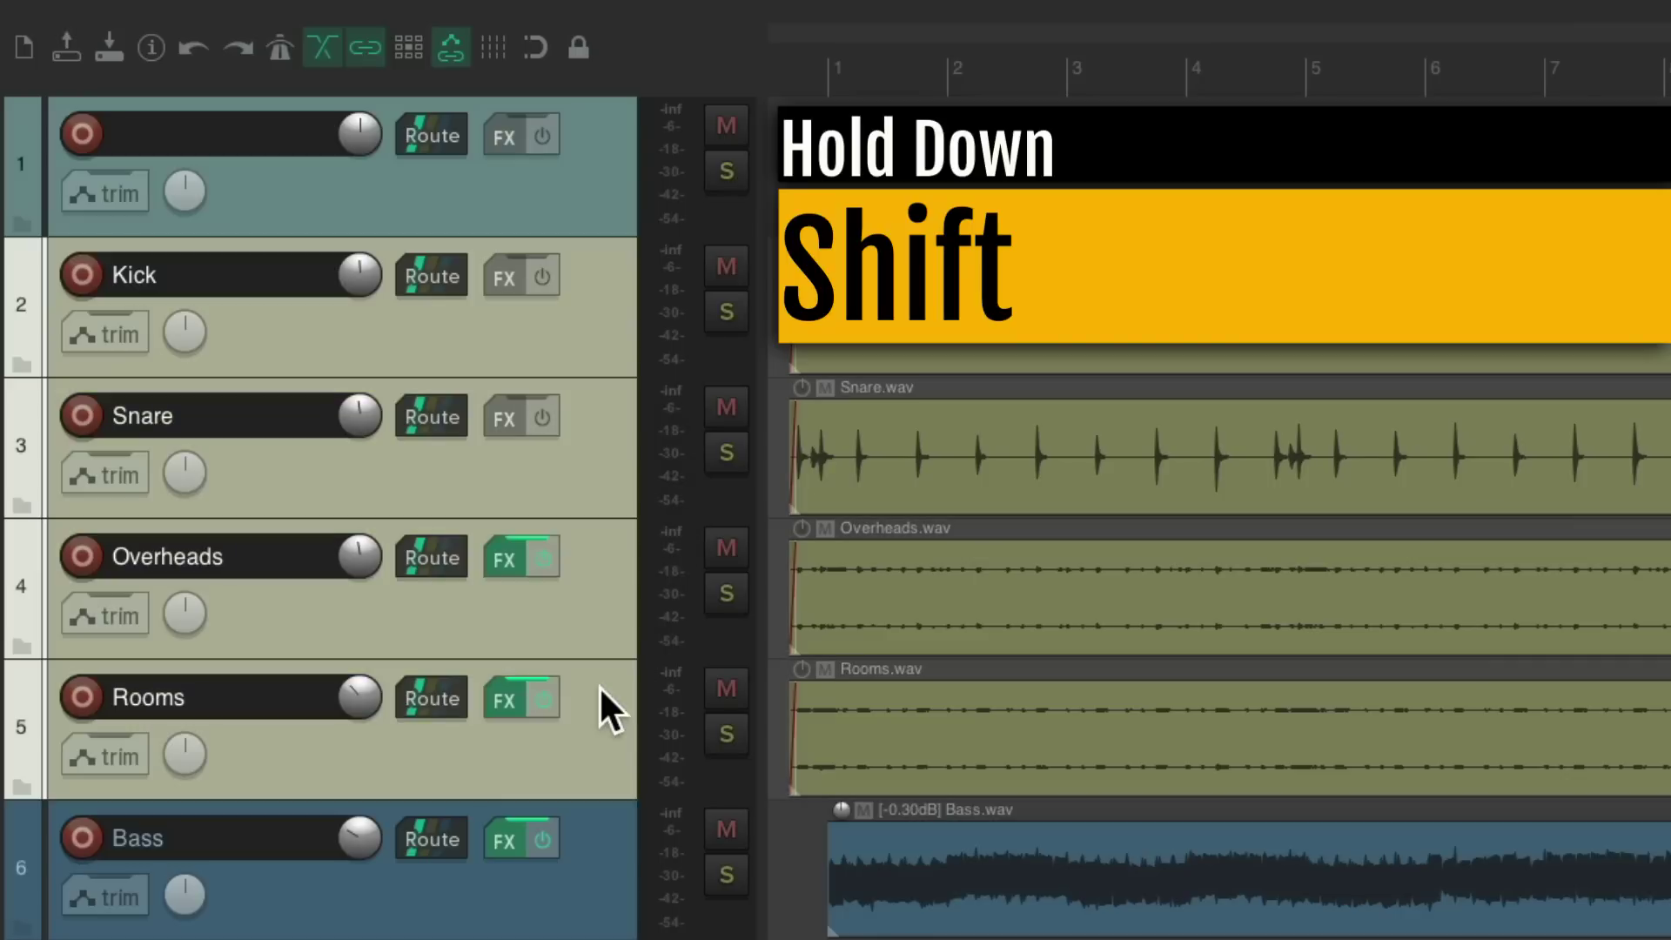
pyautogui.moveTo(607, 675); pyautogui.dragTo(583, 225)
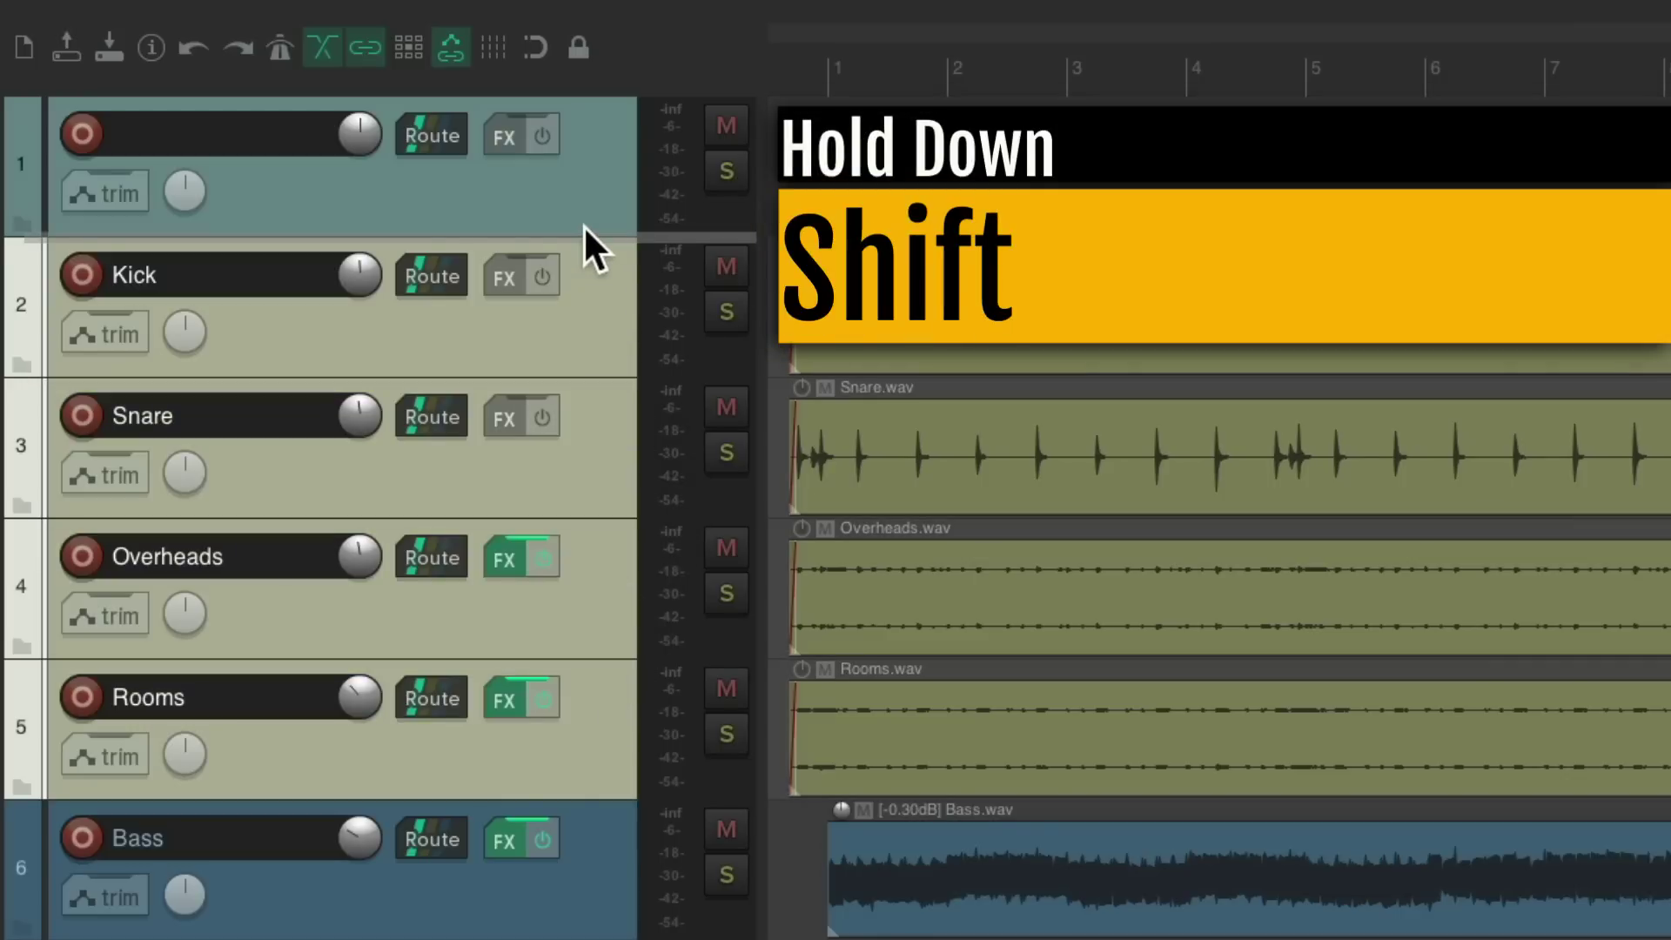
pyautogui.moveTo(584, 225); pyautogui.dragTo(589, 197)
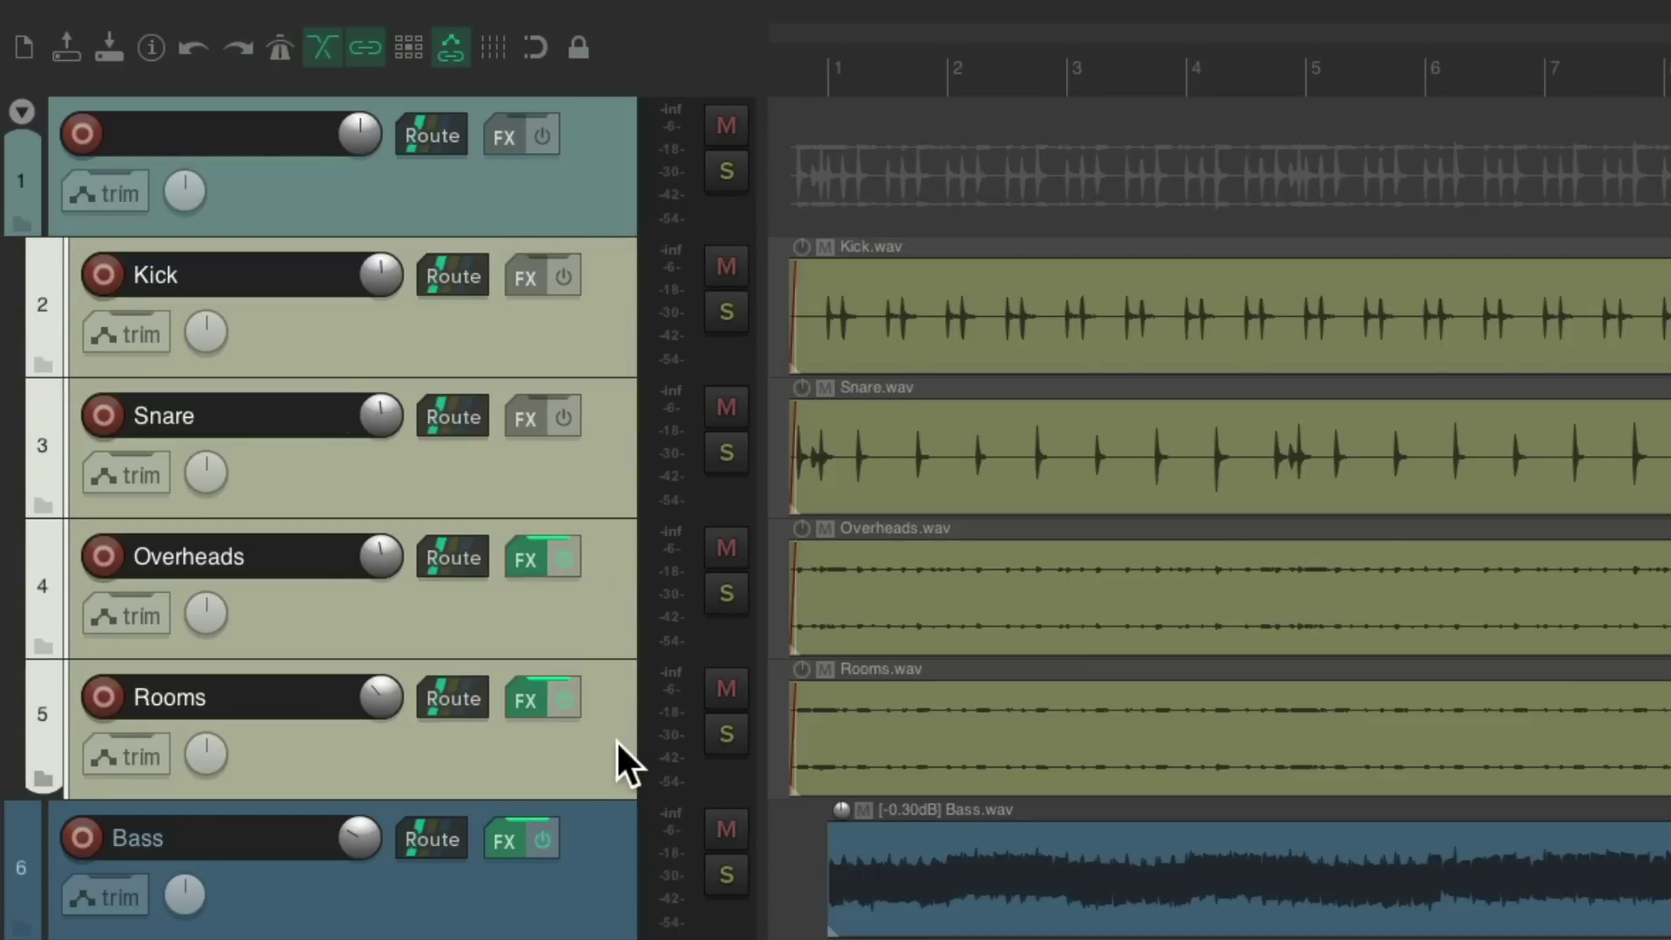
pyautogui.hotkey('ctrl', 'z')
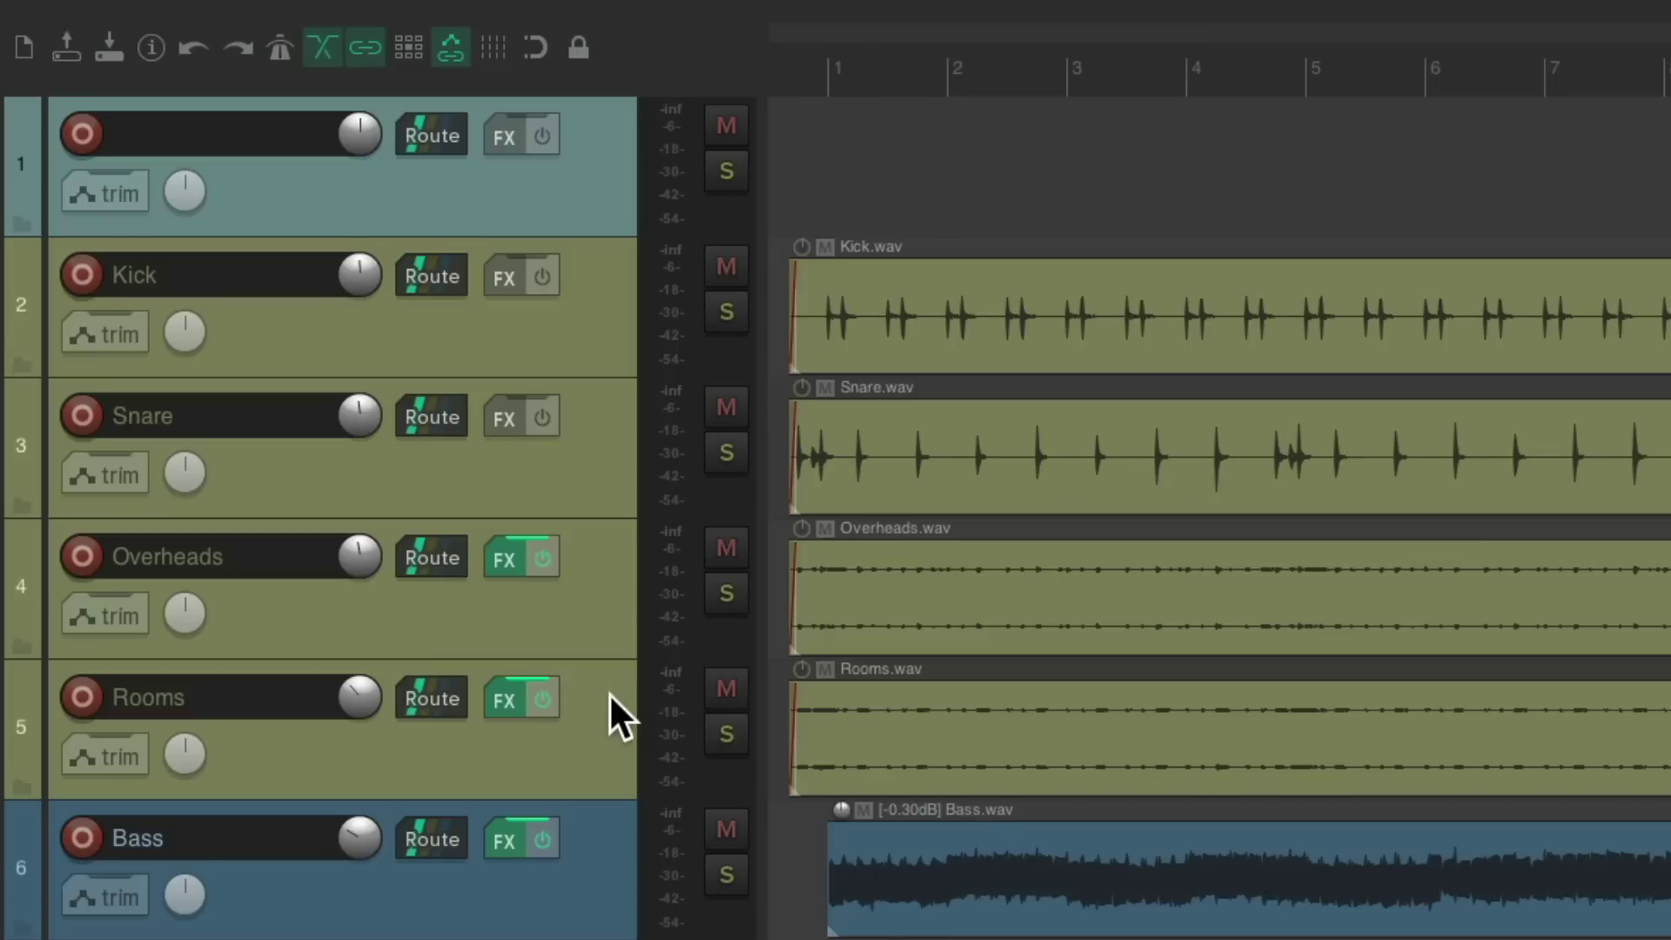
pyautogui.click(604, 704)
pyautogui.keyDown('shift'); pyautogui.click(615, 306); pyautogui.keyUp('shift')
pyautogui.moveTo(585, 303); pyautogui.dragTo(573, 218)
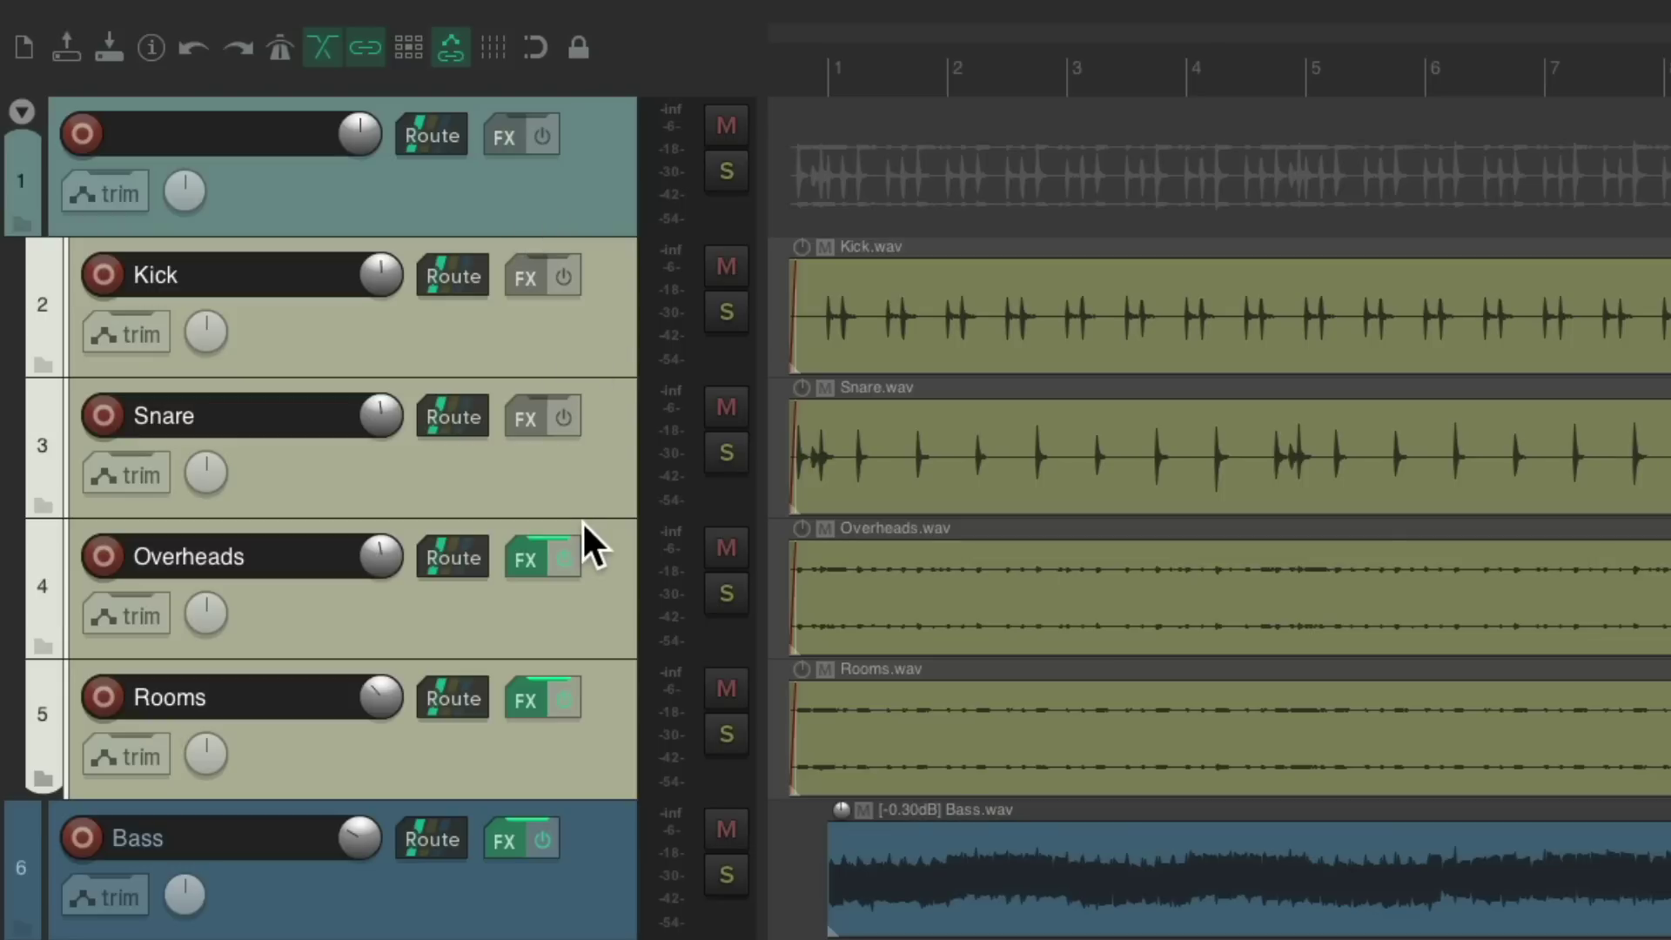
pyautogui.hotkey('ctrl', 'z')
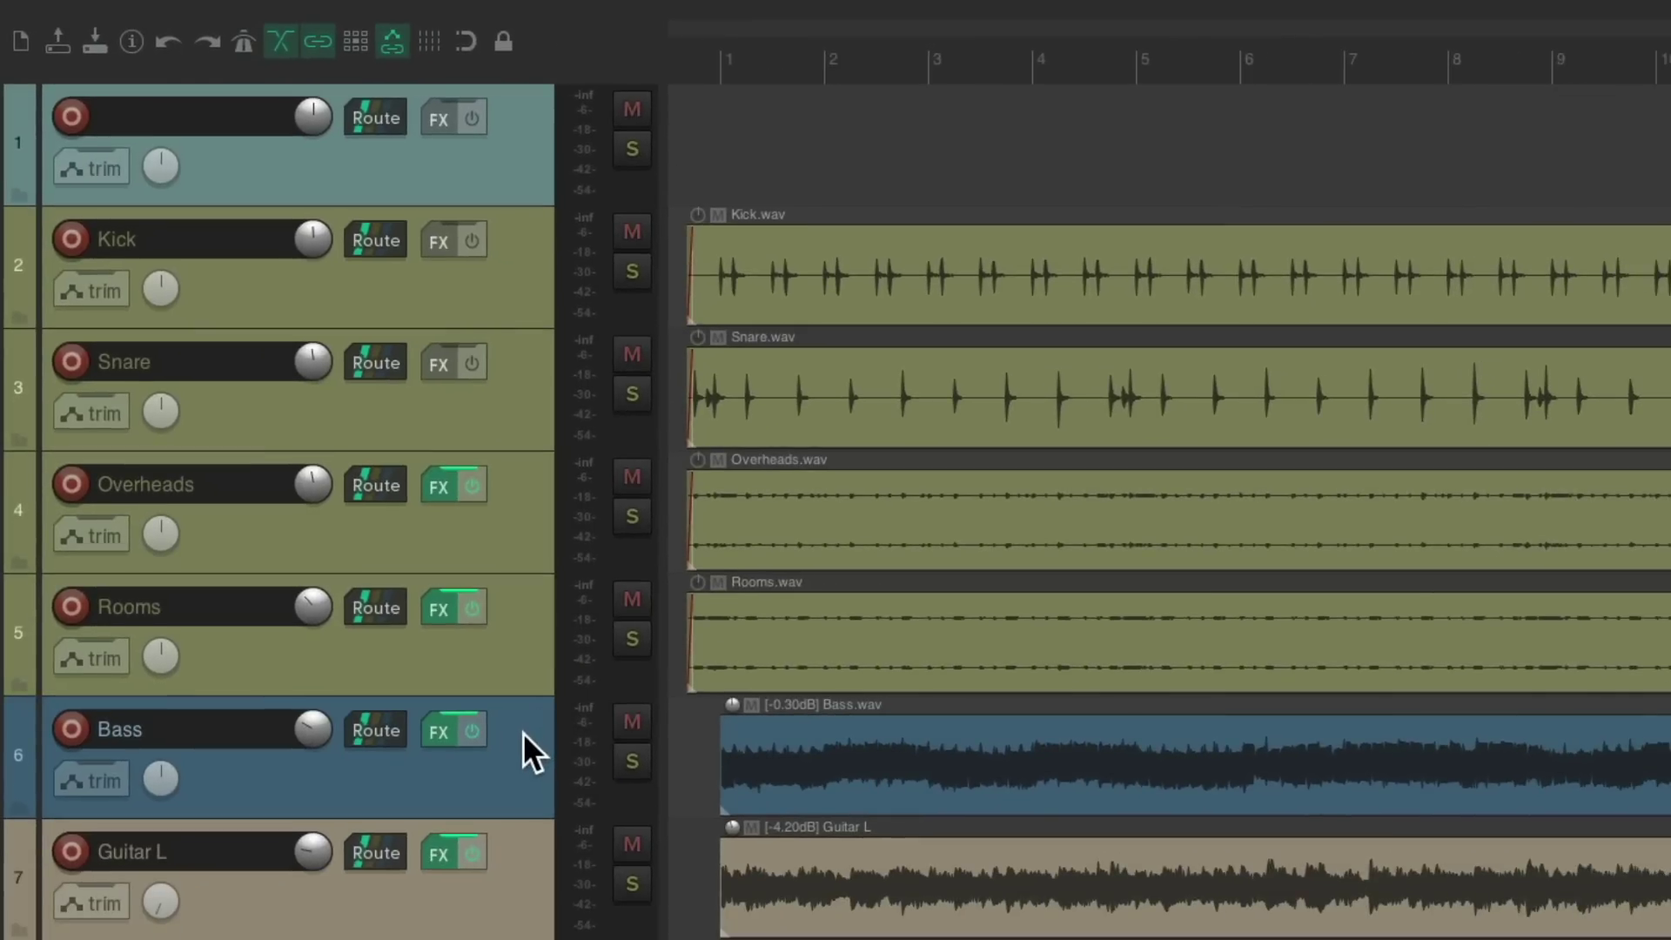
pyautogui.moveTo(602, 843); pyautogui.dragTo(626, 429)
pyautogui.moveTo(546, 372); pyautogui.dragTo(547, 607)
pyautogui.moveTo(526, 548); pyautogui.dragTo(507, 802)
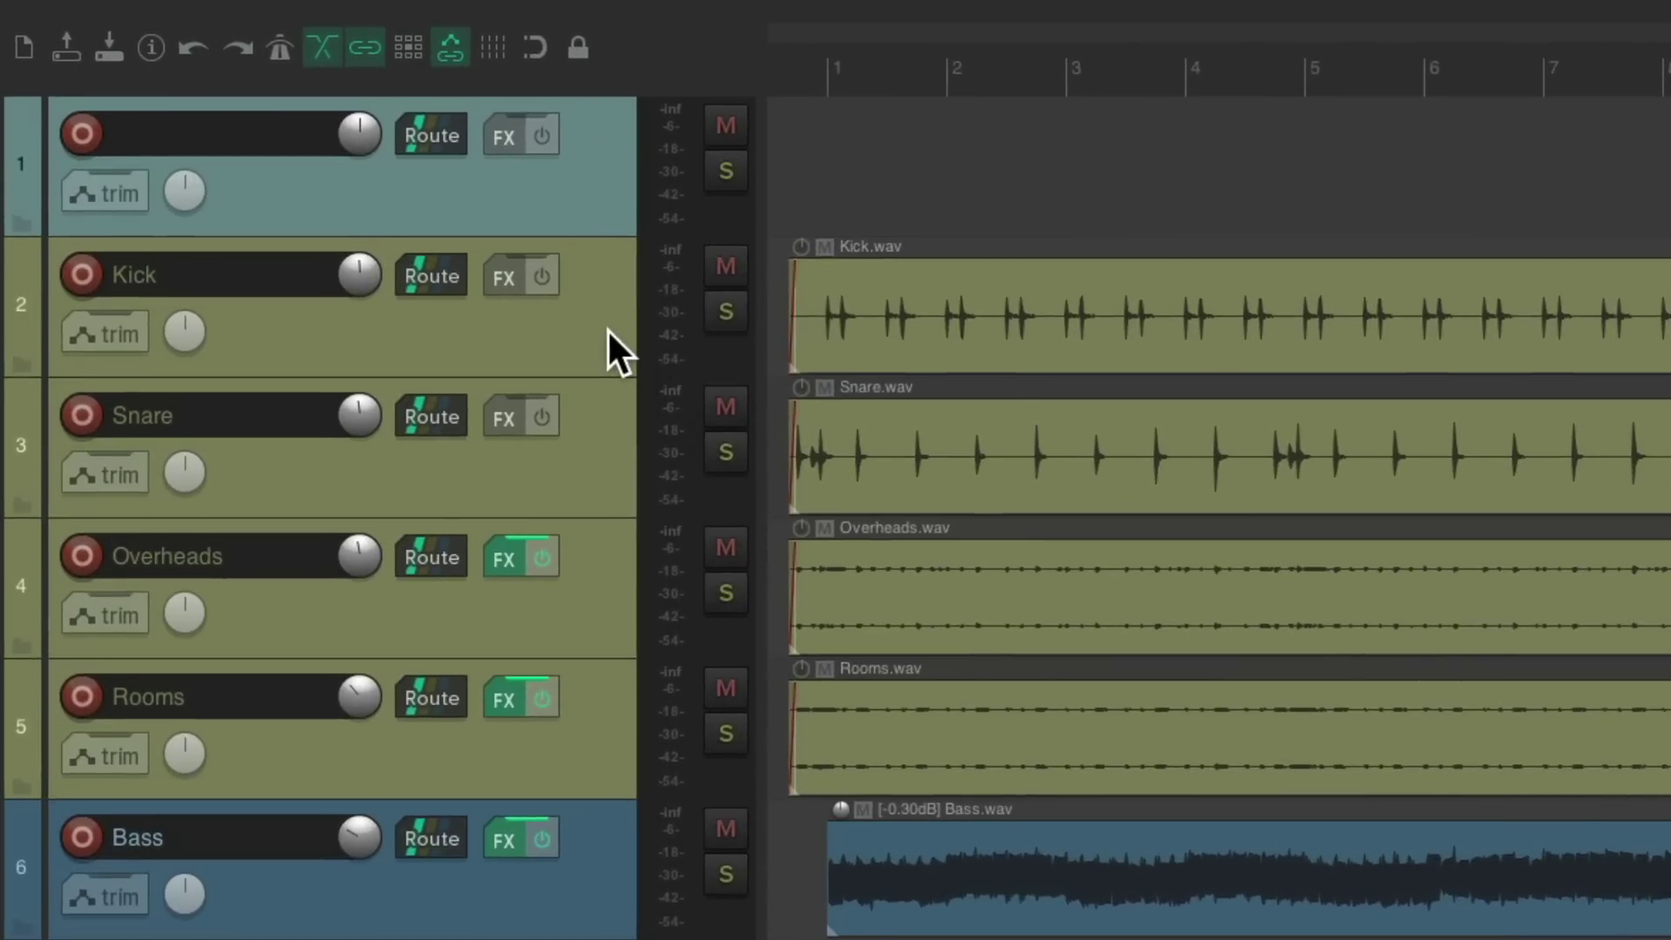
# - Shift-drag the selected Kick through Rooms tracks onto top track 1 to nest them
pyautogui.click(529, 309)
pyautogui.keyDown('shift'); pyautogui.click(606, 690); pyautogui.keyUp('shift')
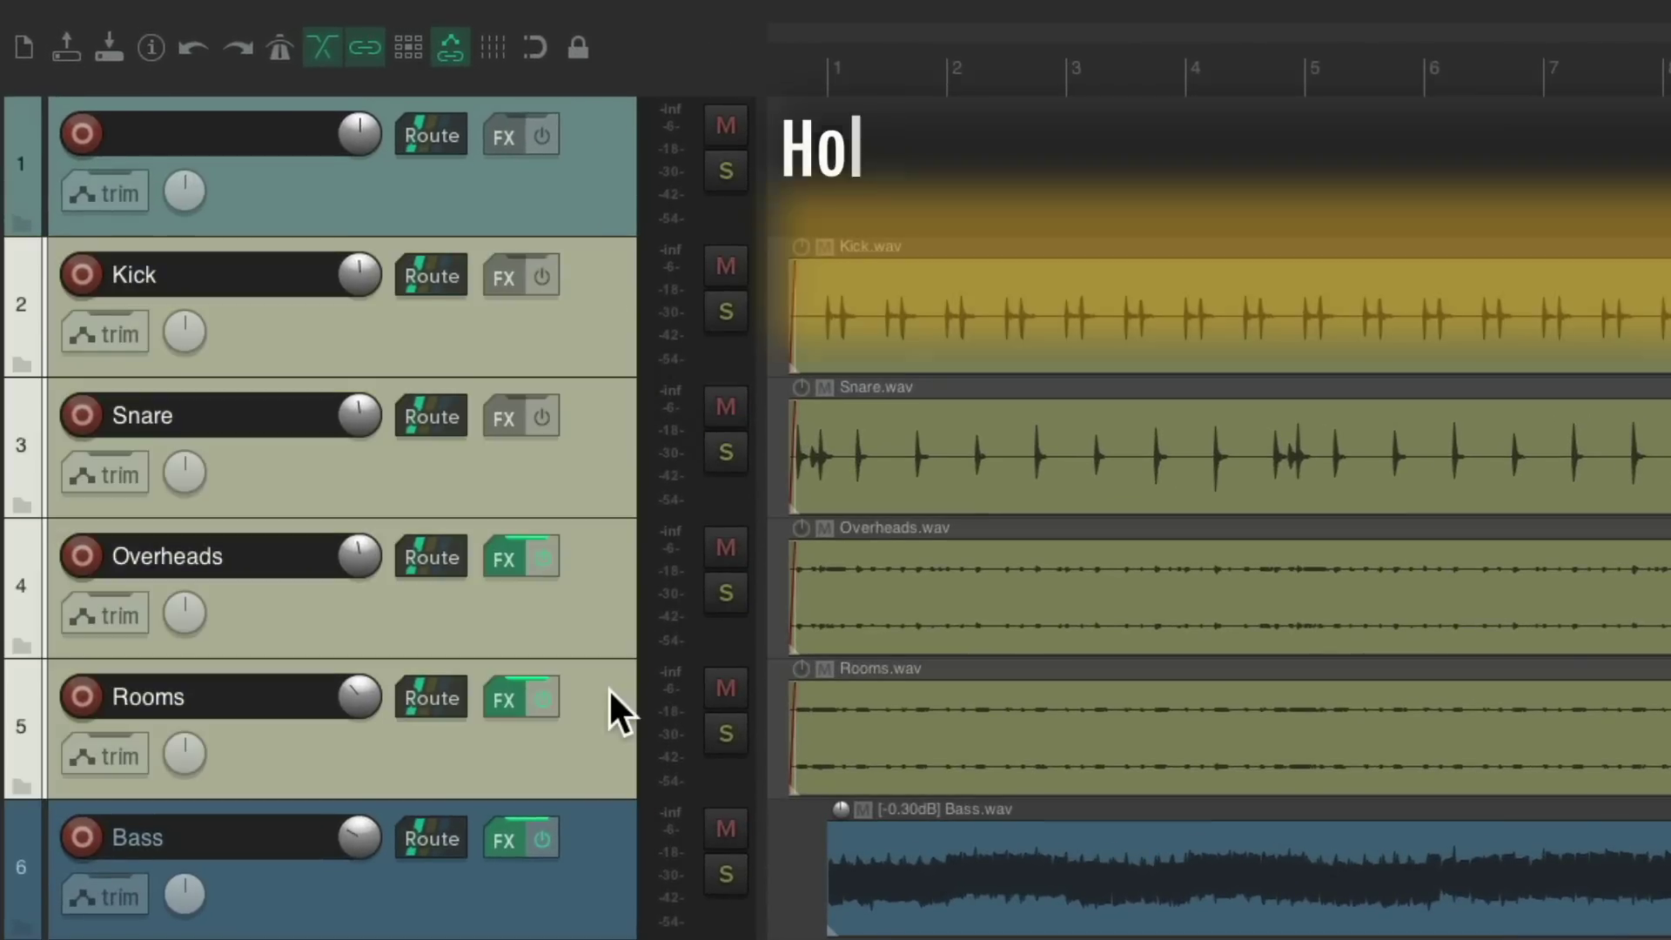
pyautogui.moveTo(608, 687); pyautogui.dragTo(599, 177)
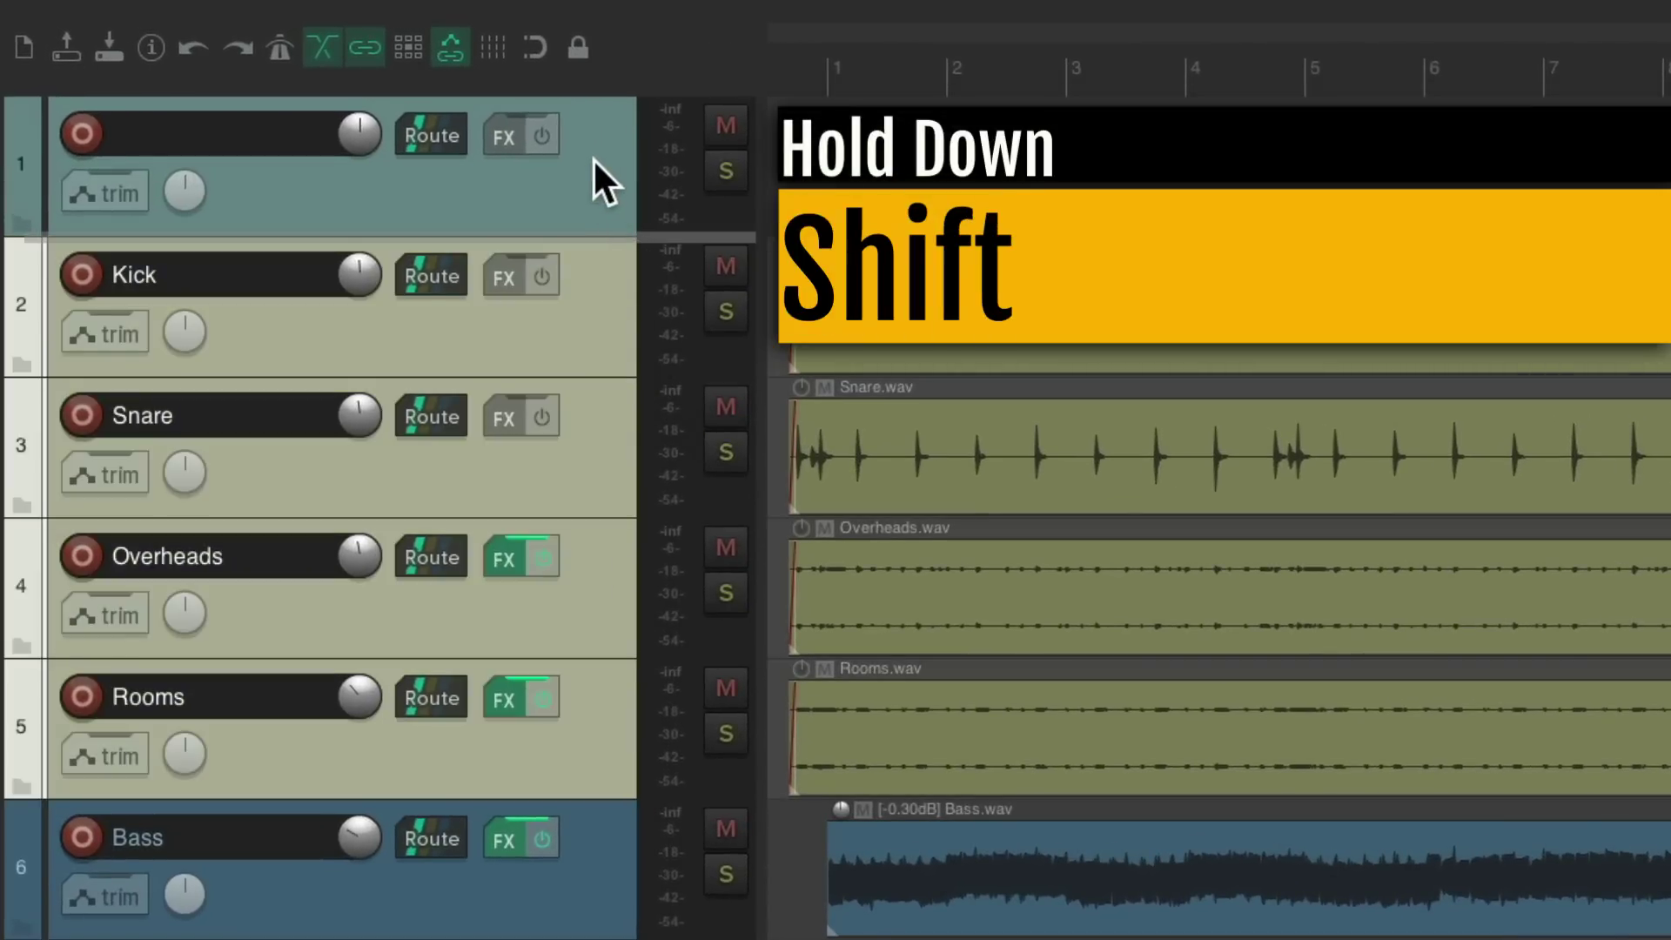
pyautogui.moveTo(593, 158); pyautogui.dragTo(593, 160)
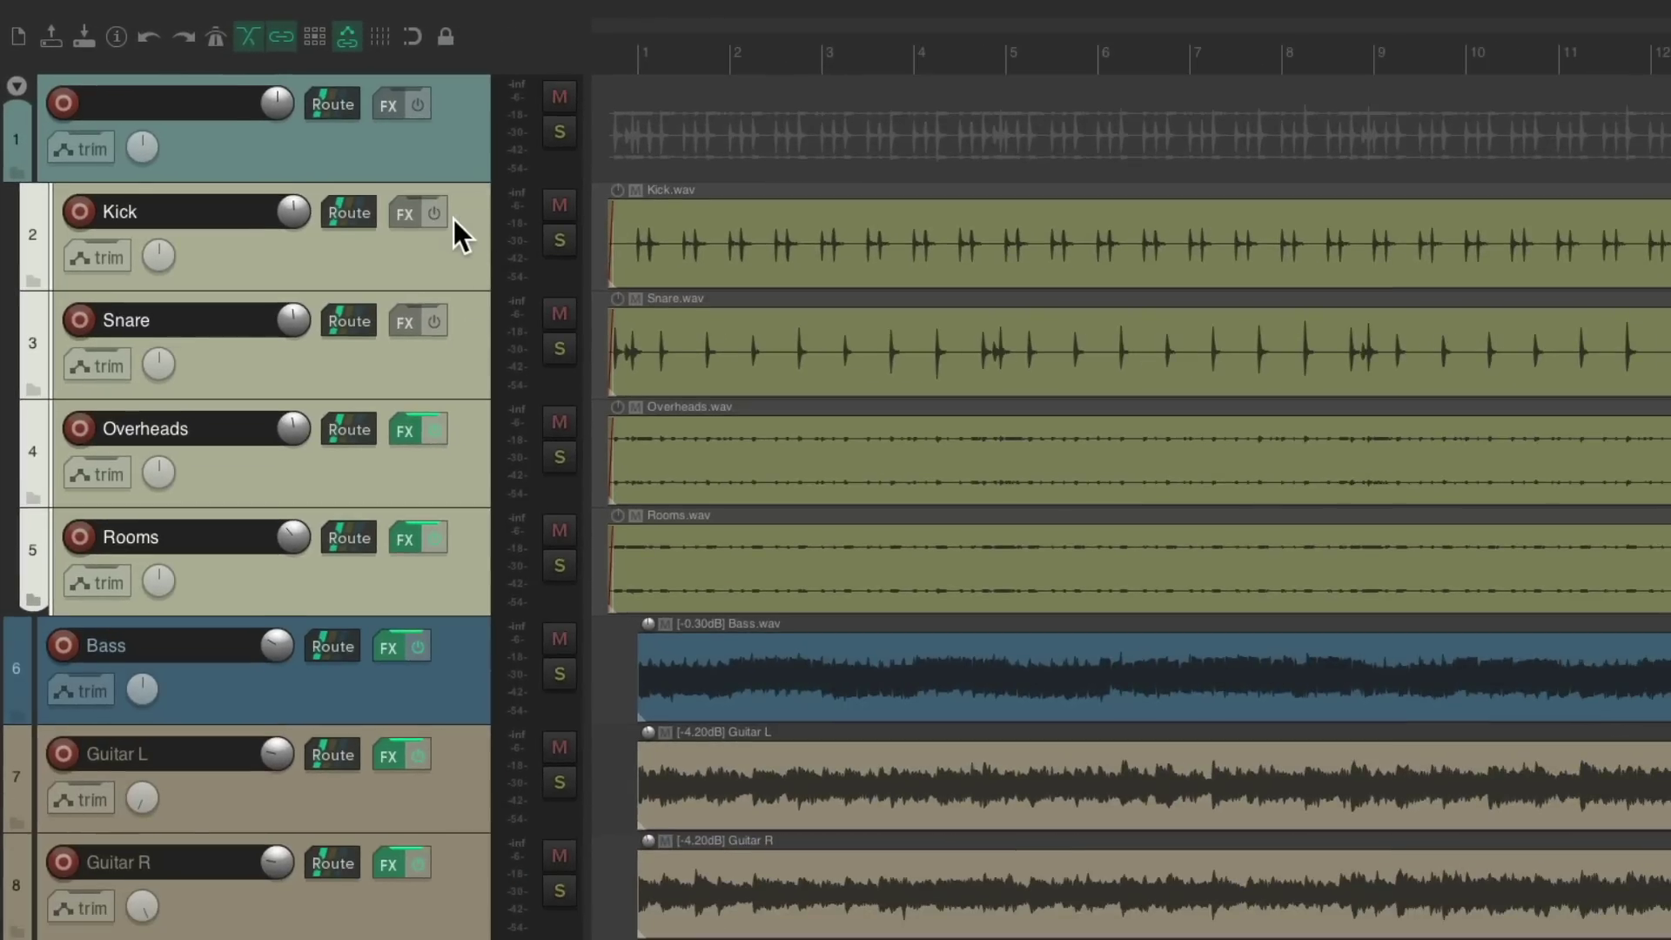
# - Insert a new empty track and move it above the drum folder
pyautogui.click(434, 140)
pyautogui.hotkey('ctrl', 't')
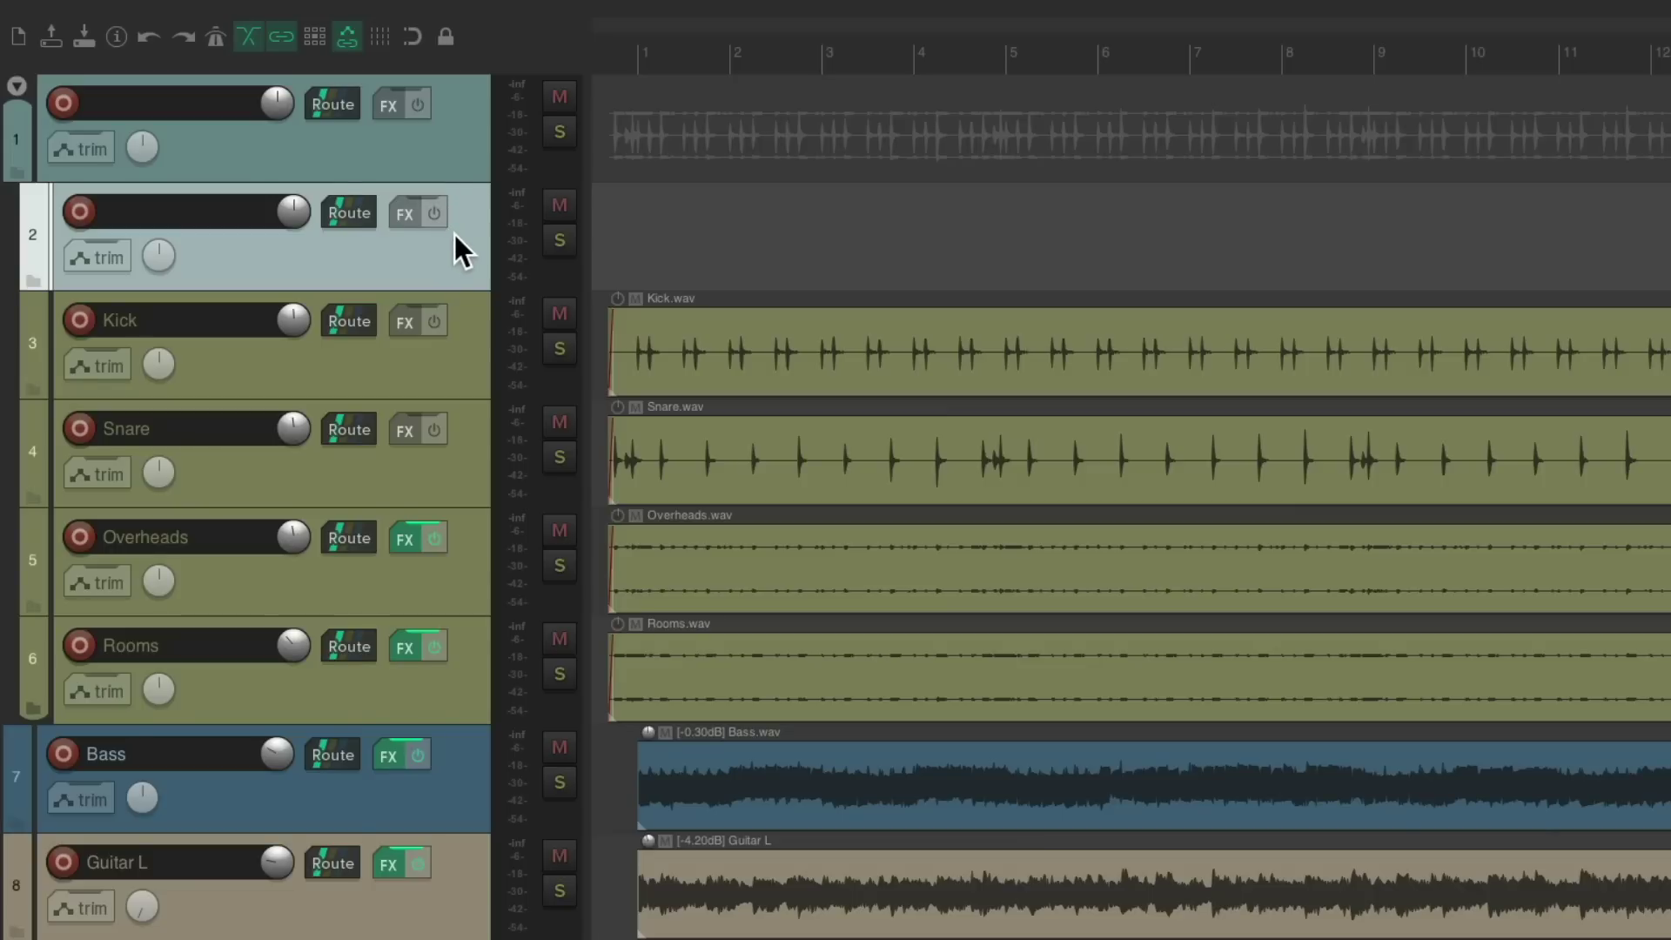
pyautogui.moveTo(455, 233); pyautogui.dragTo(477, 149)
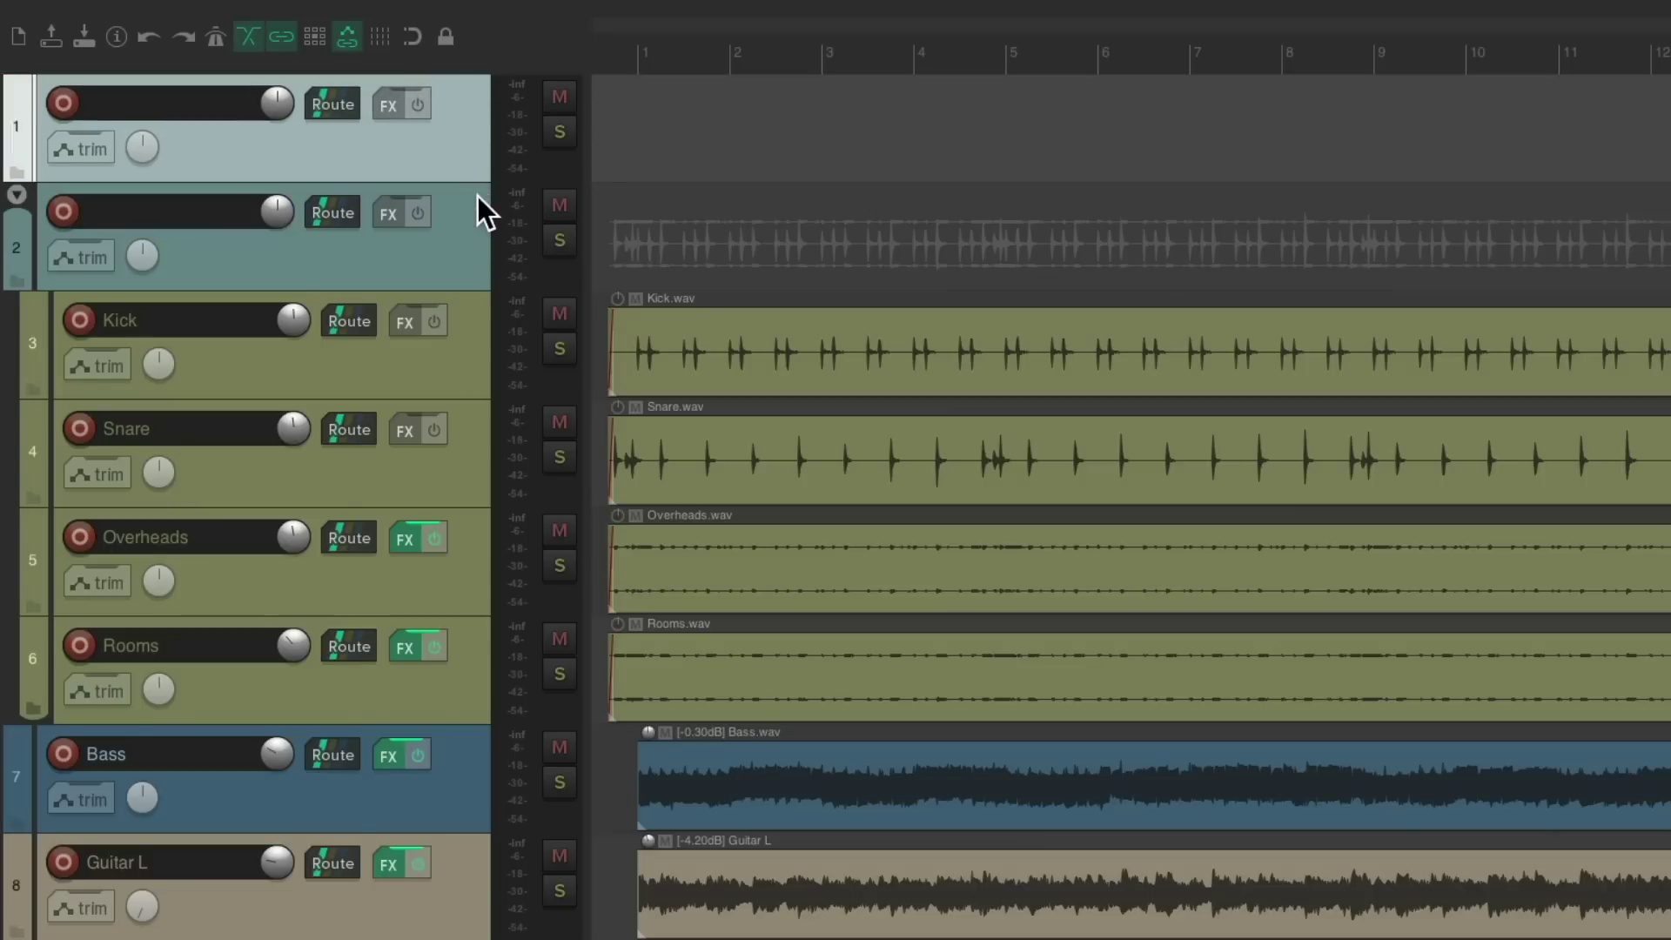
# - Nest the drum folder and Bass under the new top track
pyautogui.click(475, 285)
pyautogui.keyDown('ctrl'); pyautogui.click(460, 765); pyautogui.keyUp('ctrl')
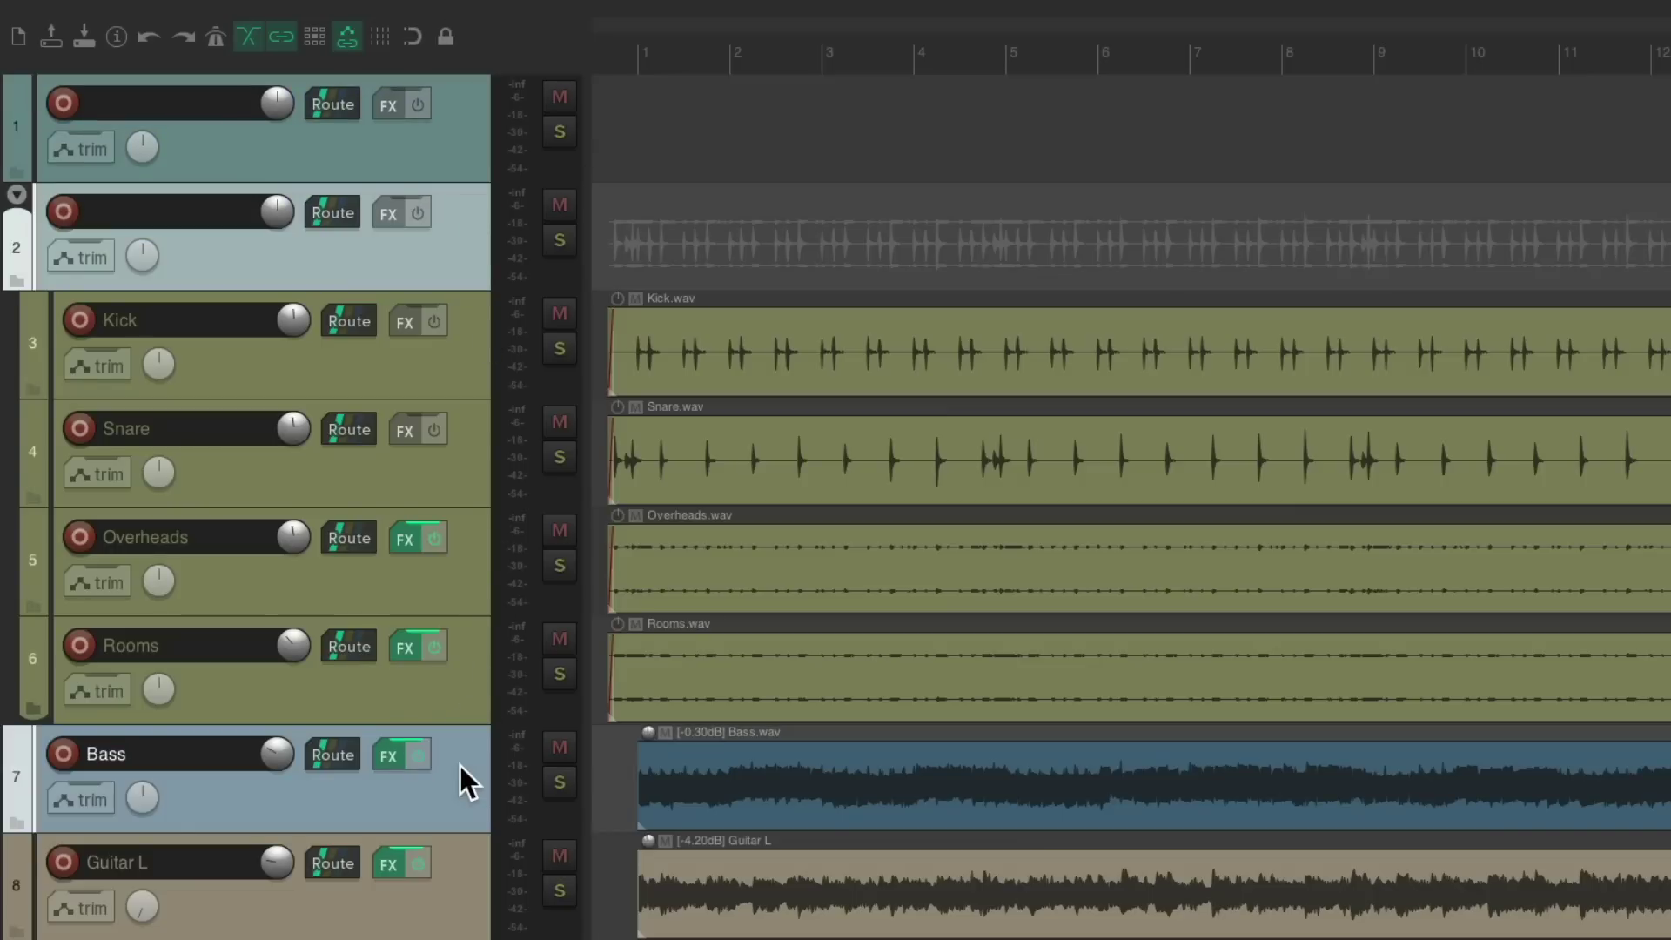
pyautogui.moveTo(463, 210)
pyautogui.mouseDown()
pyautogui.moveTo(461, 145)
pyautogui.moveTo(412, 142)
pyautogui.mouseUp()
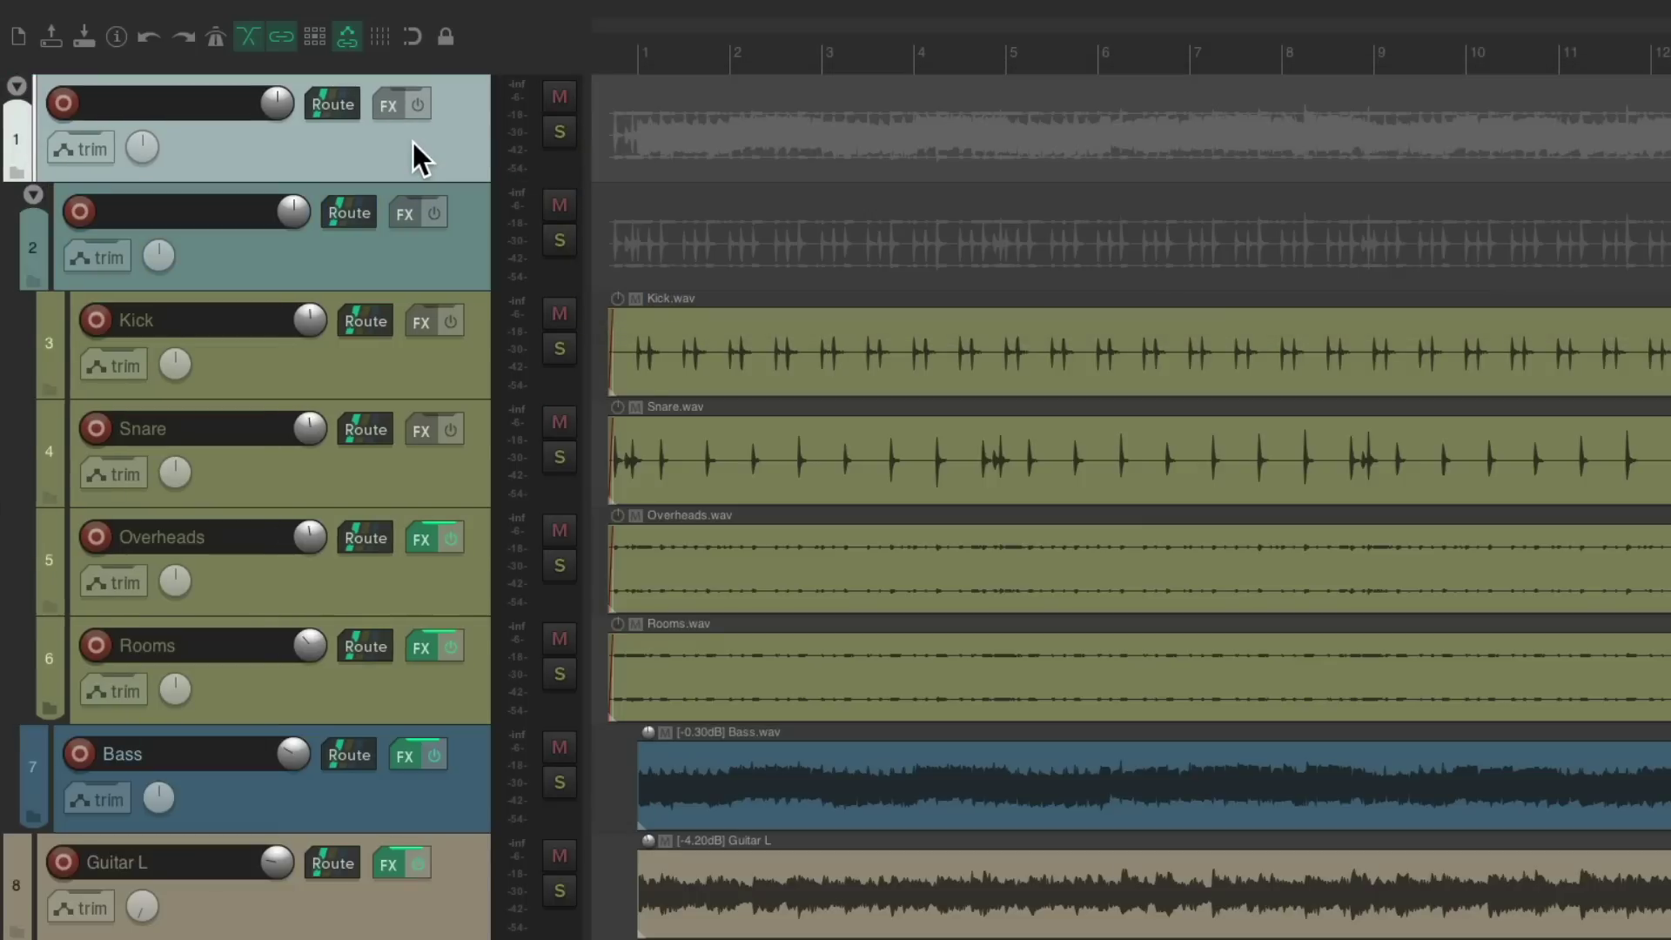